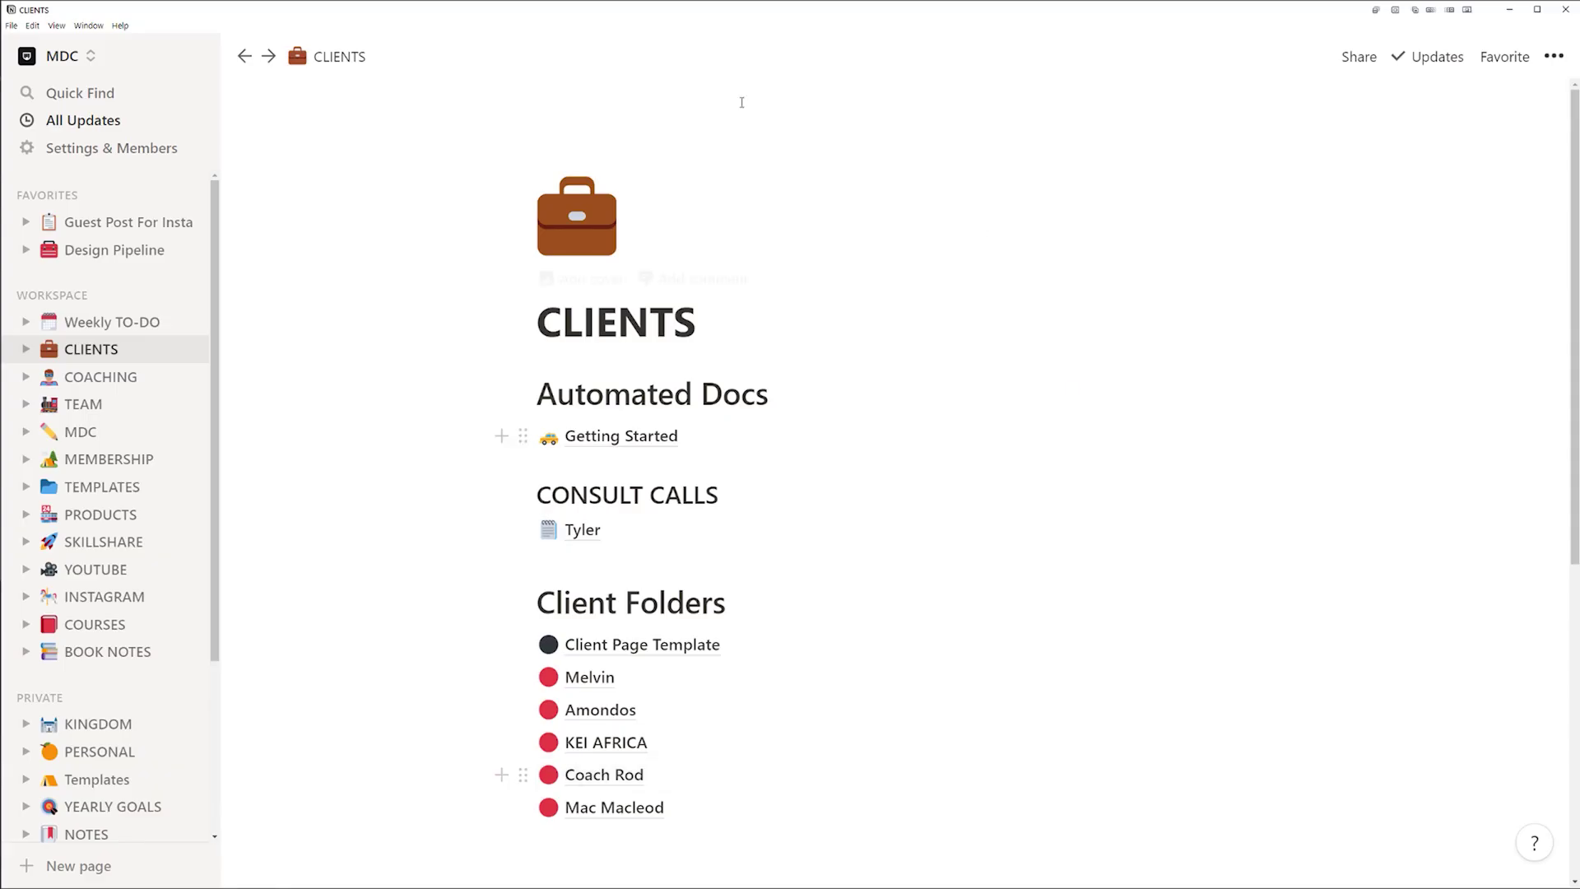
# Step: Browse the CLIENTS page icon choices and keep the briefcase icon
pyautogui.click(50, 353)
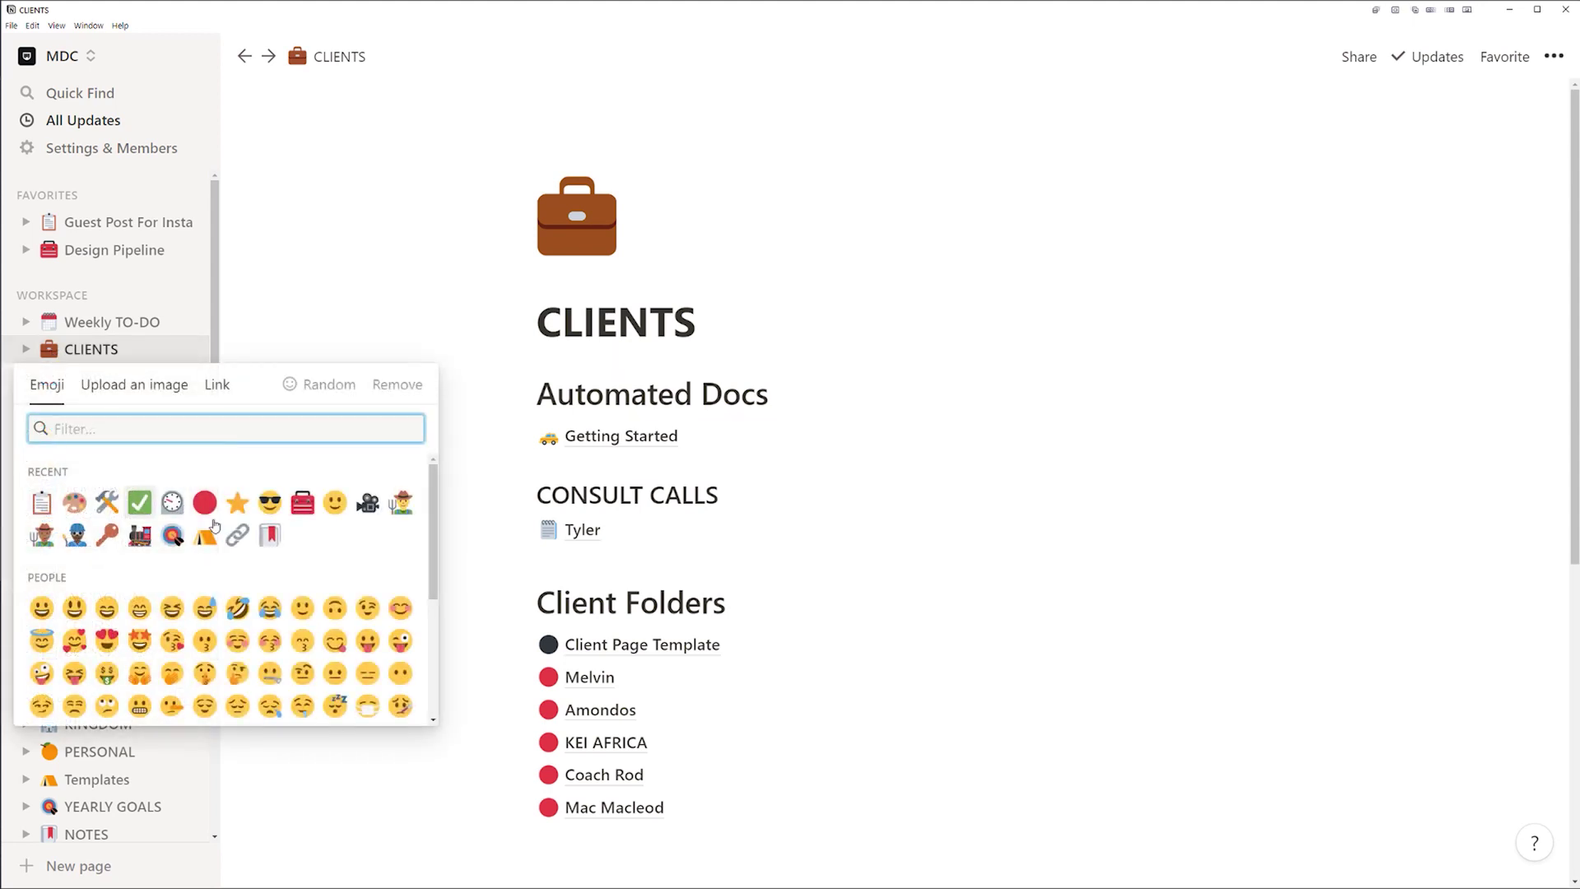
pyautogui.scroll(-2, 180, 516)
pyautogui.scroll(-15, 181, 527)
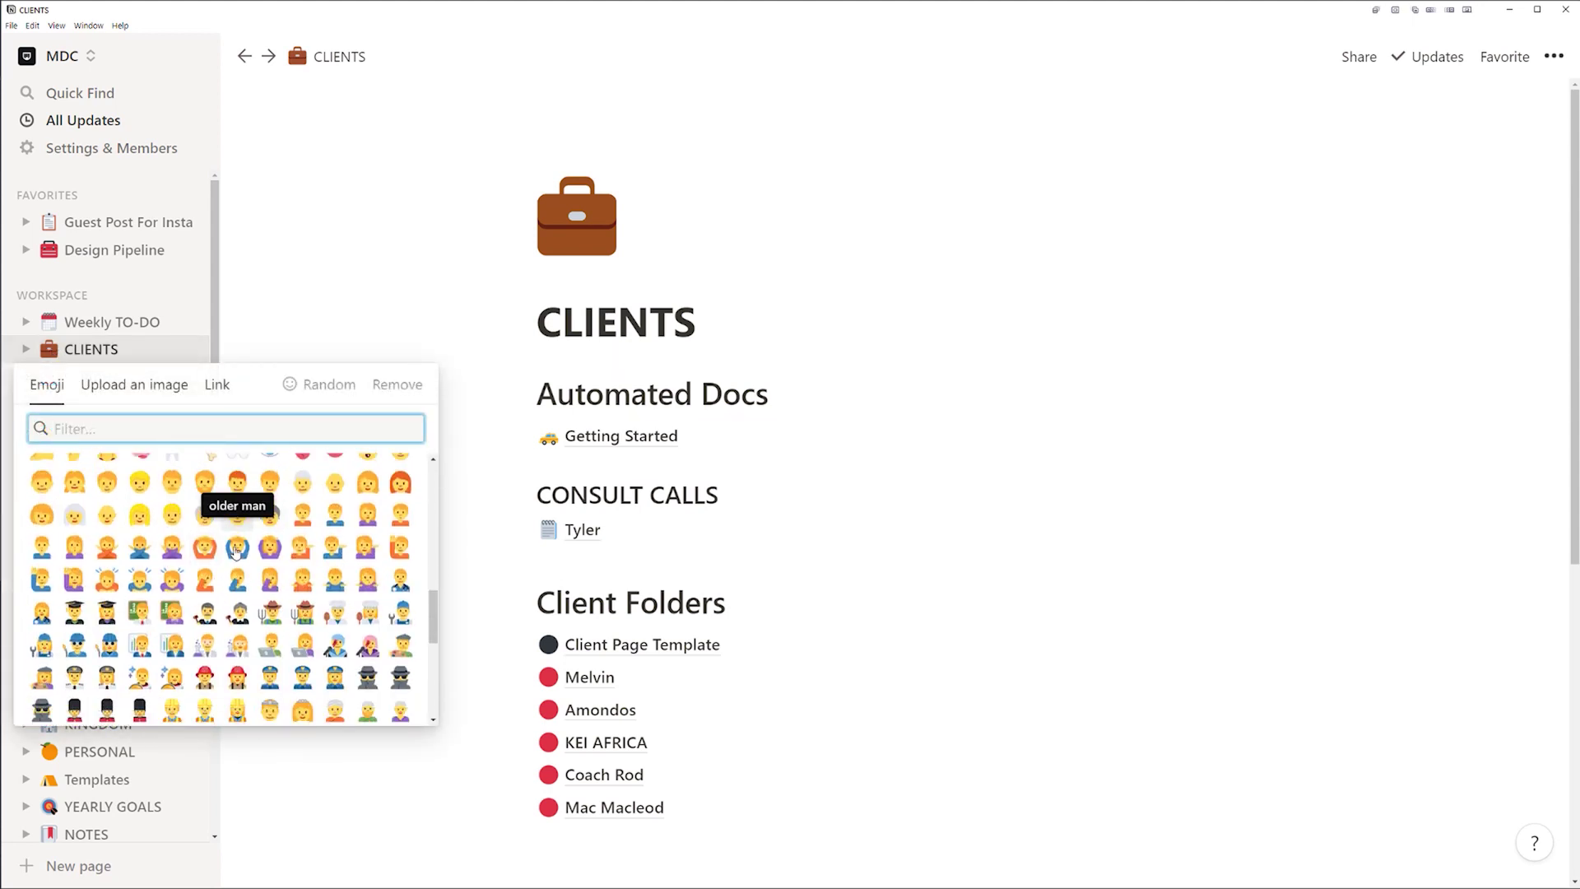
pyautogui.scroll(-5, 185, 561)
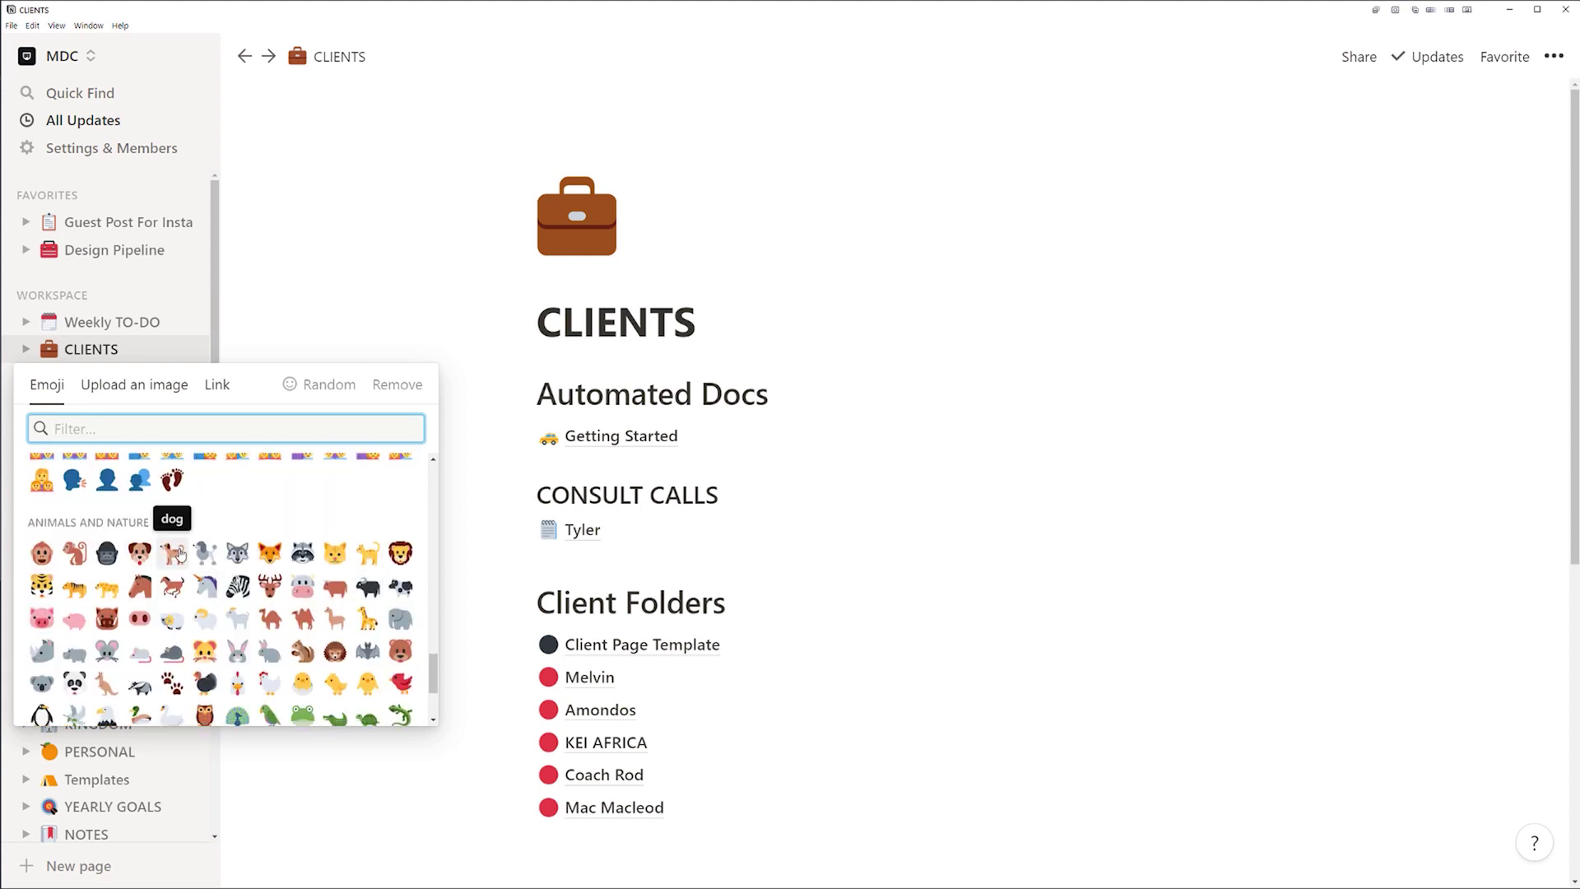
pyautogui.click(576, 220)
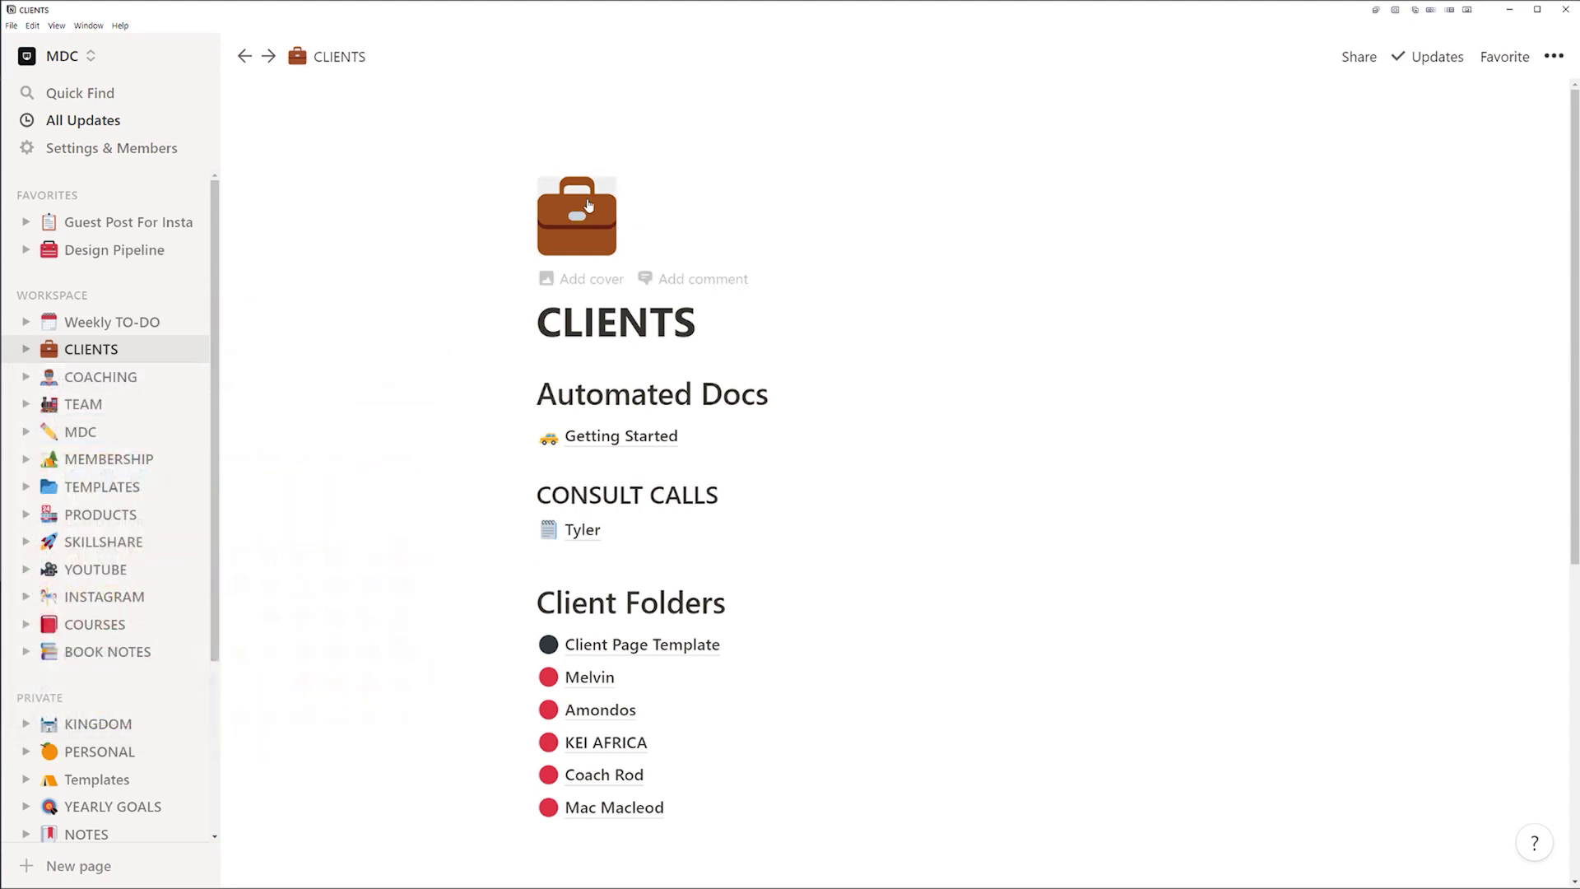
# Step: Set the CLIENTS cover to the Unsplash 'Hello!' sticker photo found by searching 'client'
pyautogui.click(615, 284)
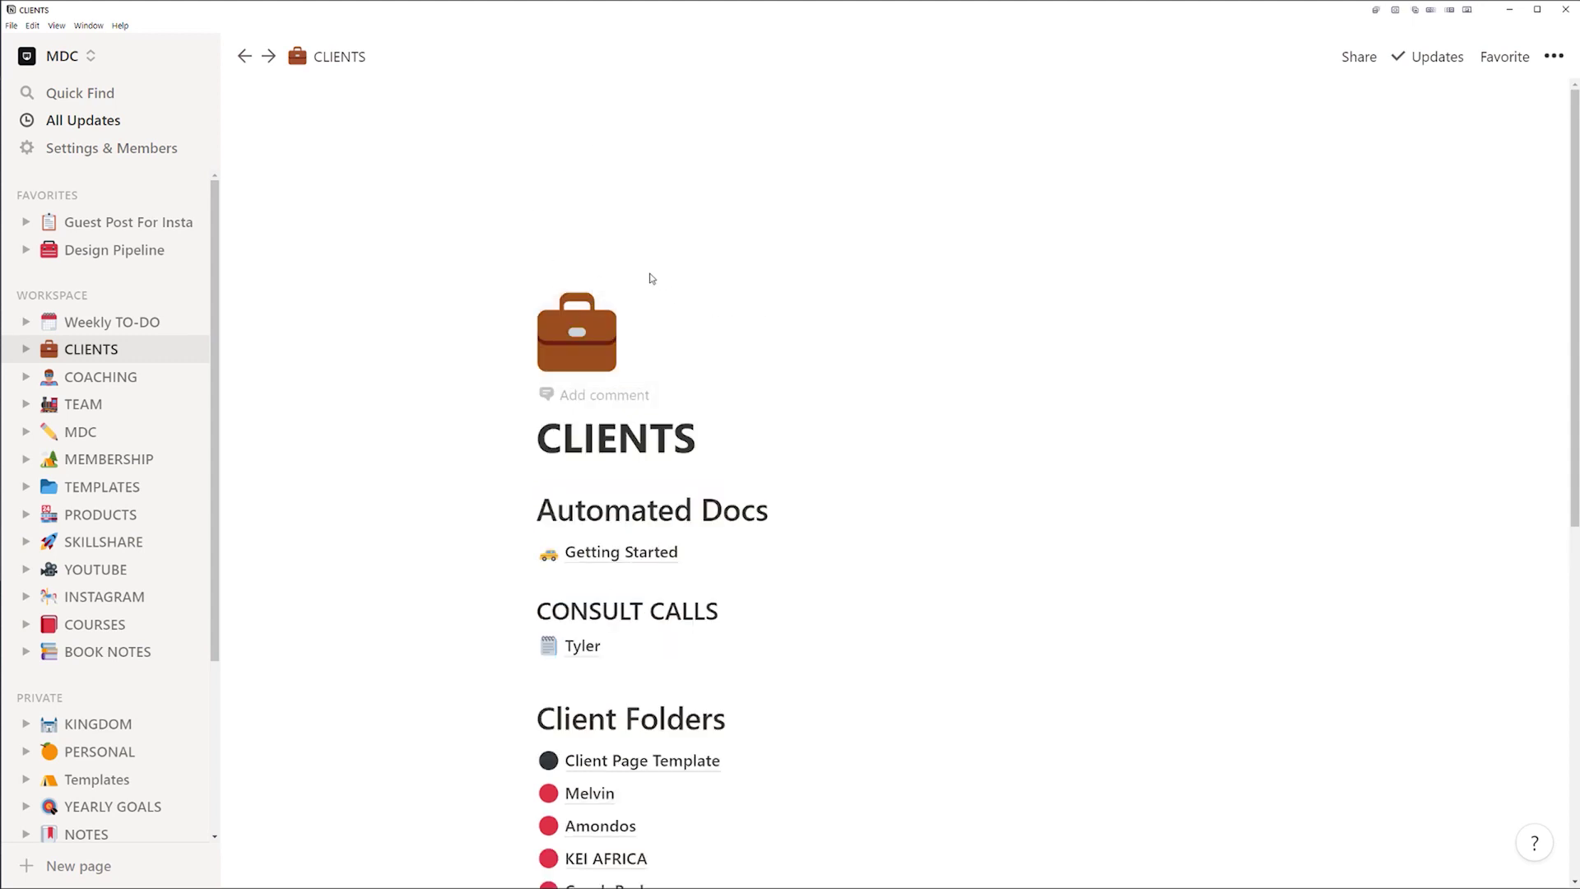
pyautogui.moveTo(646, 278)
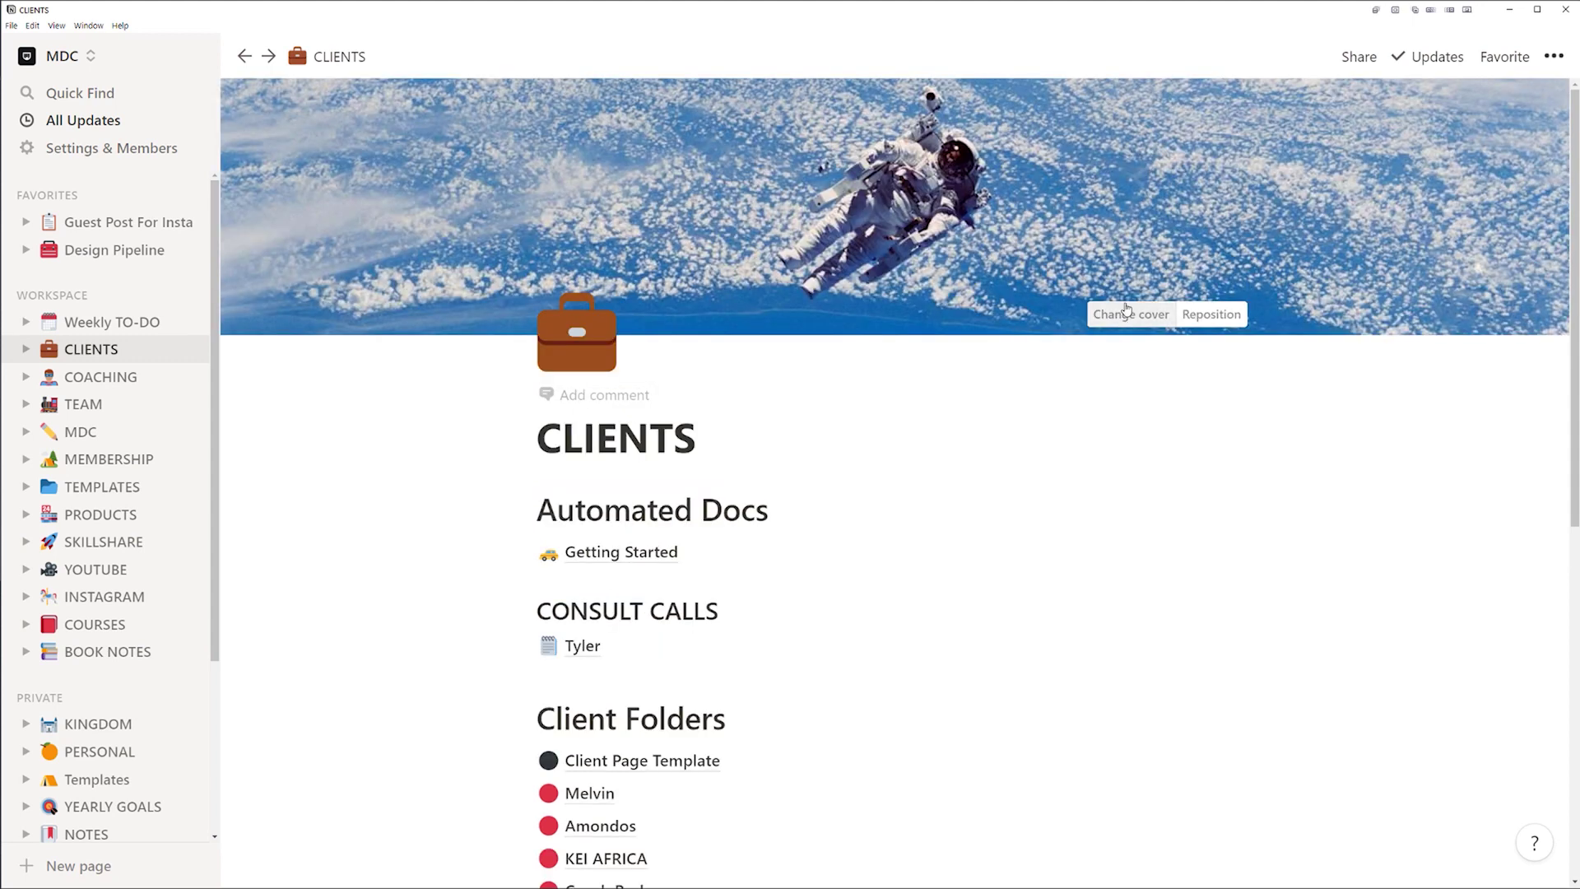
pyautogui.click(1127, 314)
pyautogui.click(1039, 352)
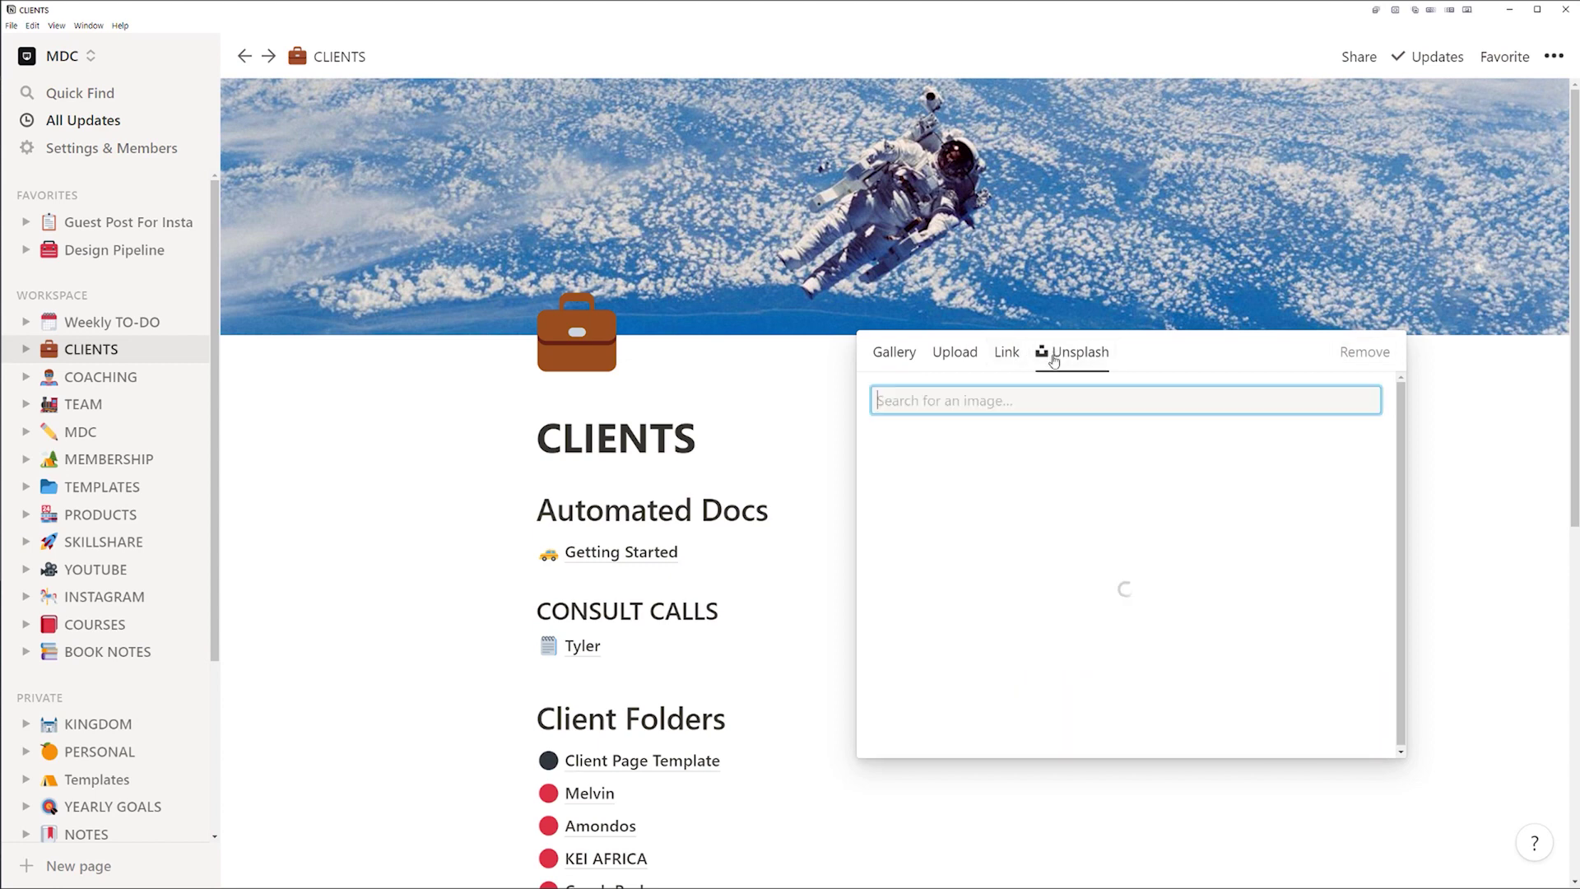
pyautogui.write('client')
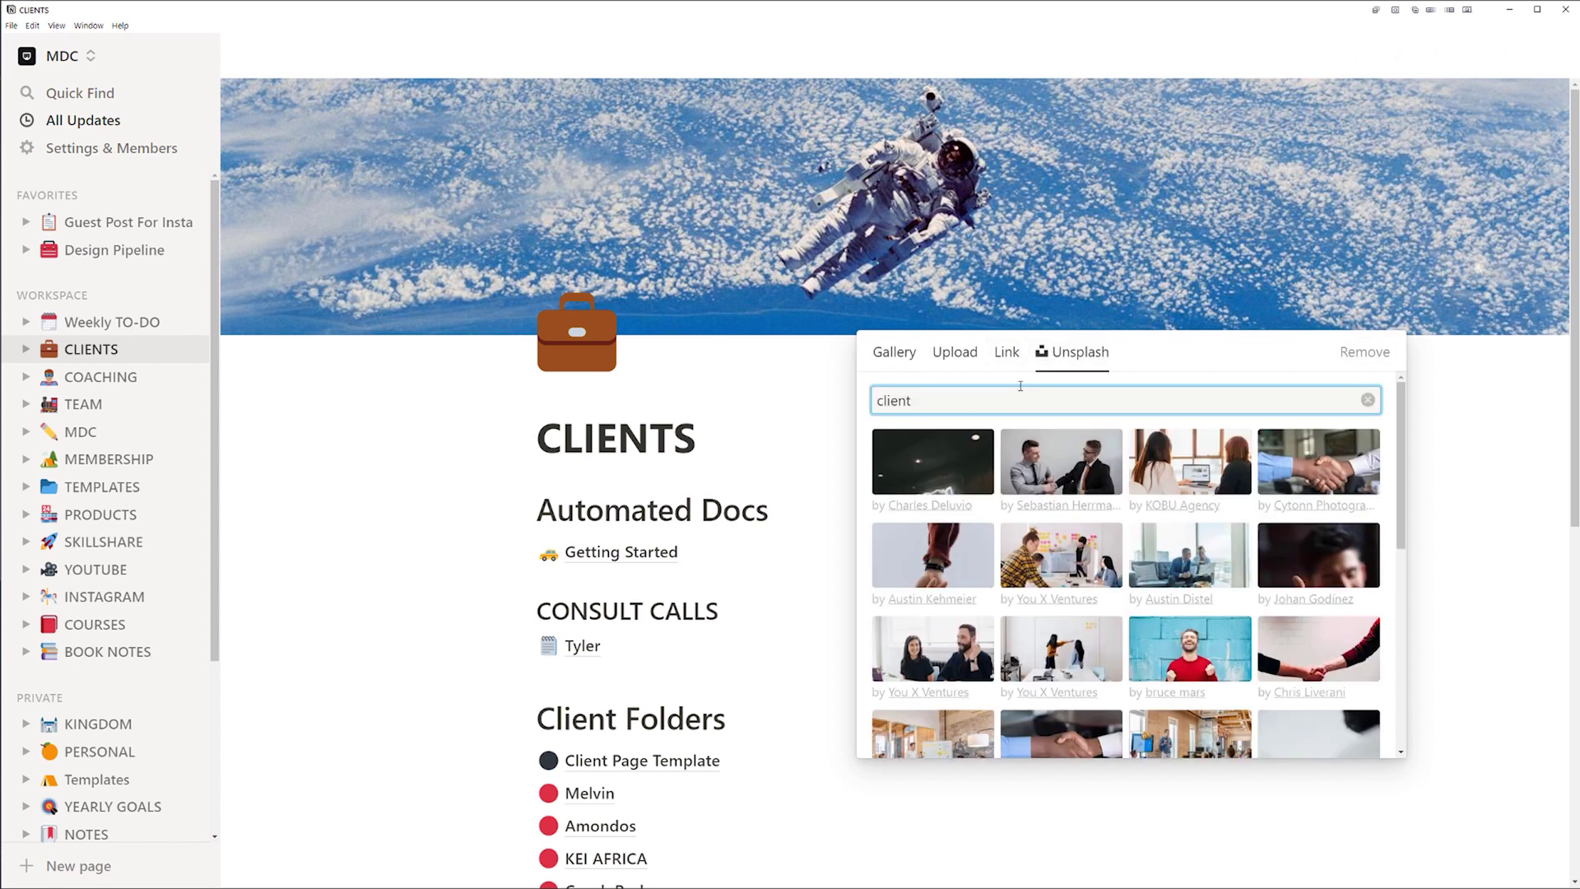
pyautogui.scroll(-3, 1087, 531)
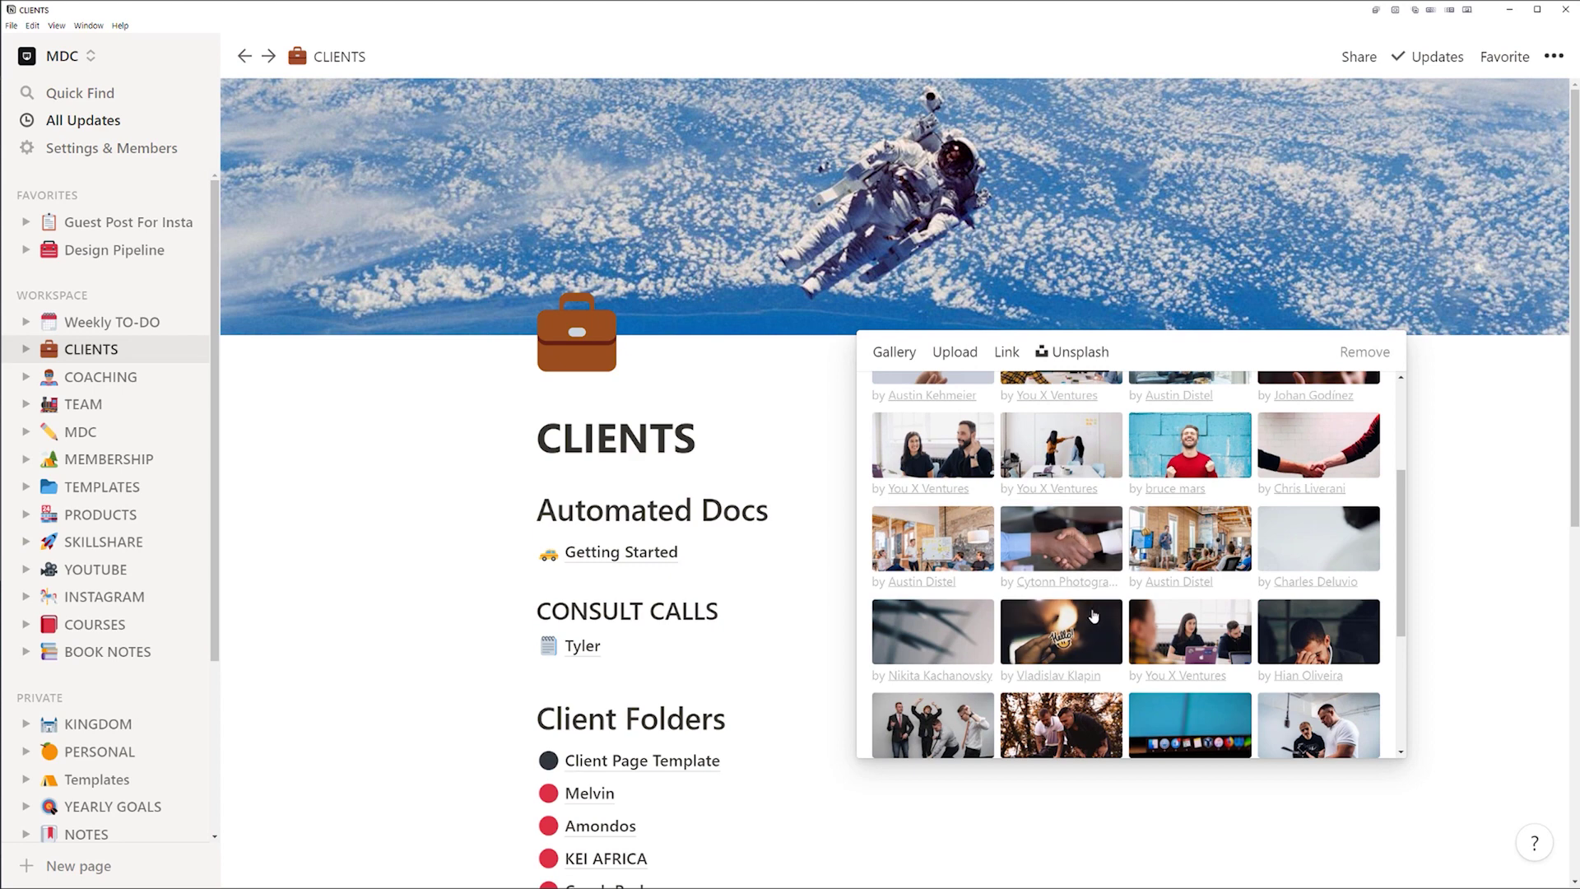
pyautogui.click(967, 461)
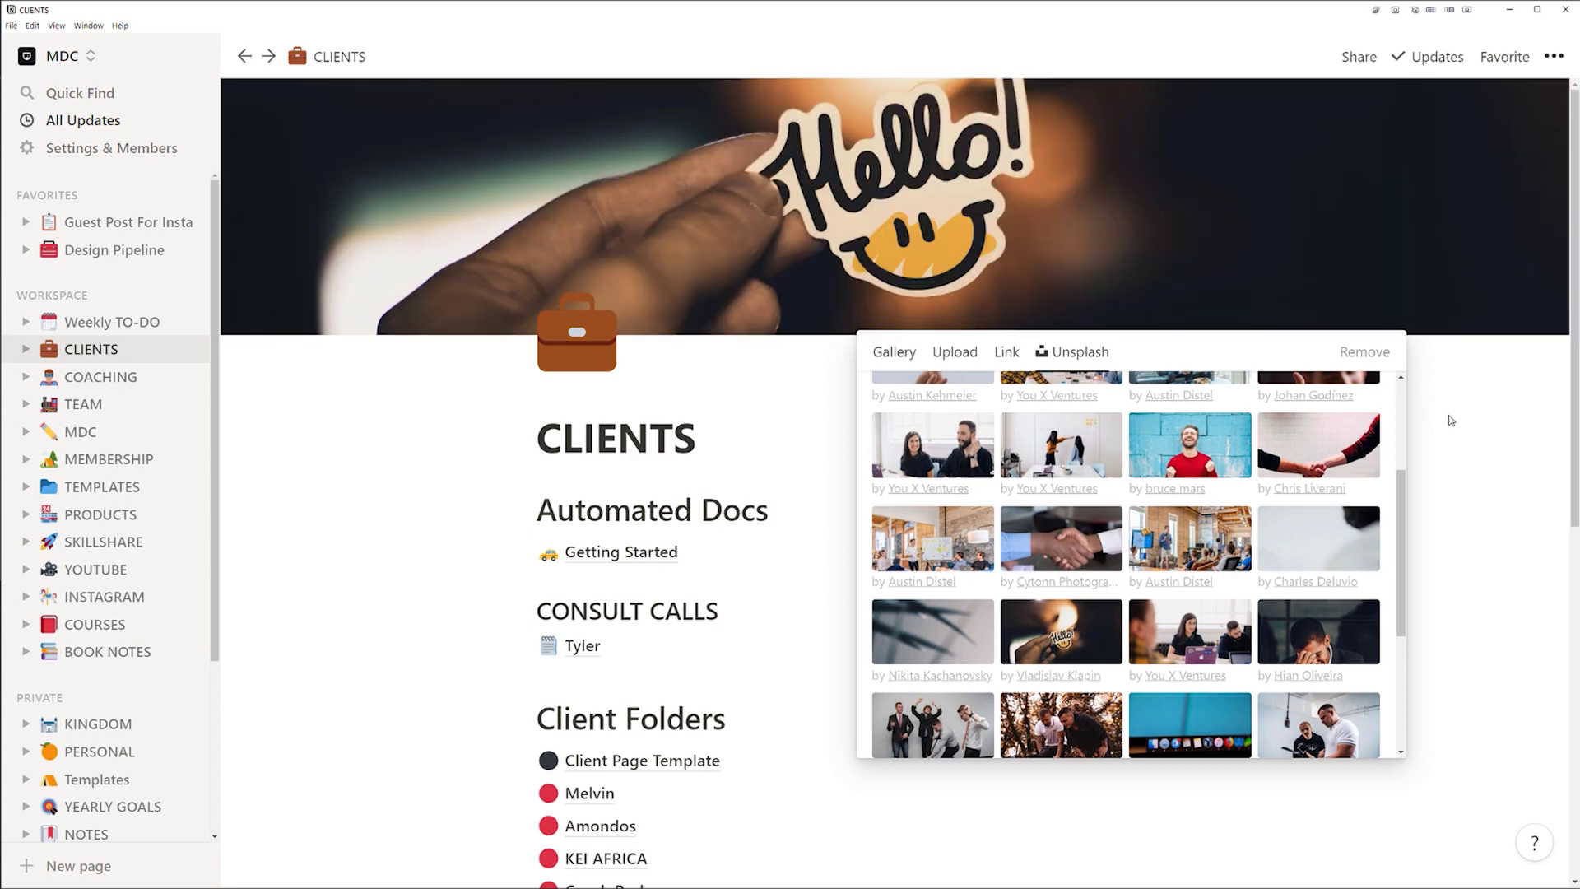
pyautogui.click(908, 198)
pyautogui.scroll(-2, 968, 212)
pyautogui.scroll(-1, 699, 320)
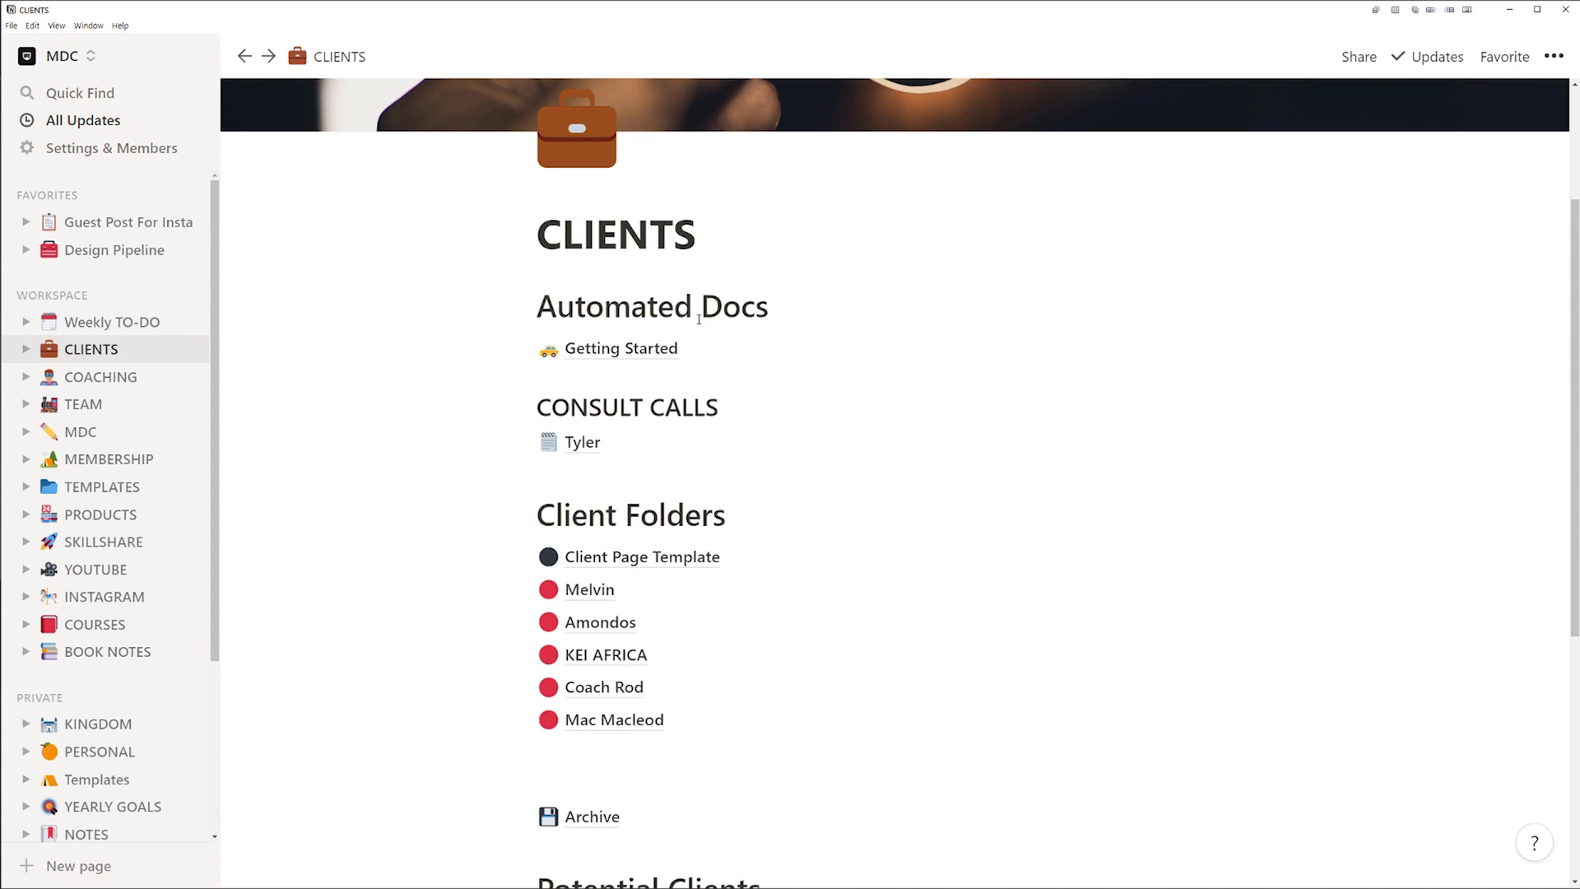
pyautogui.moveTo(523, 303)
pyautogui.mouseDown()
pyautogui.moveTo(709, 317)
pyautogui.moveTo(526, 305)
pyautogui.mouseUp()
pyautogui.click(613, 348)
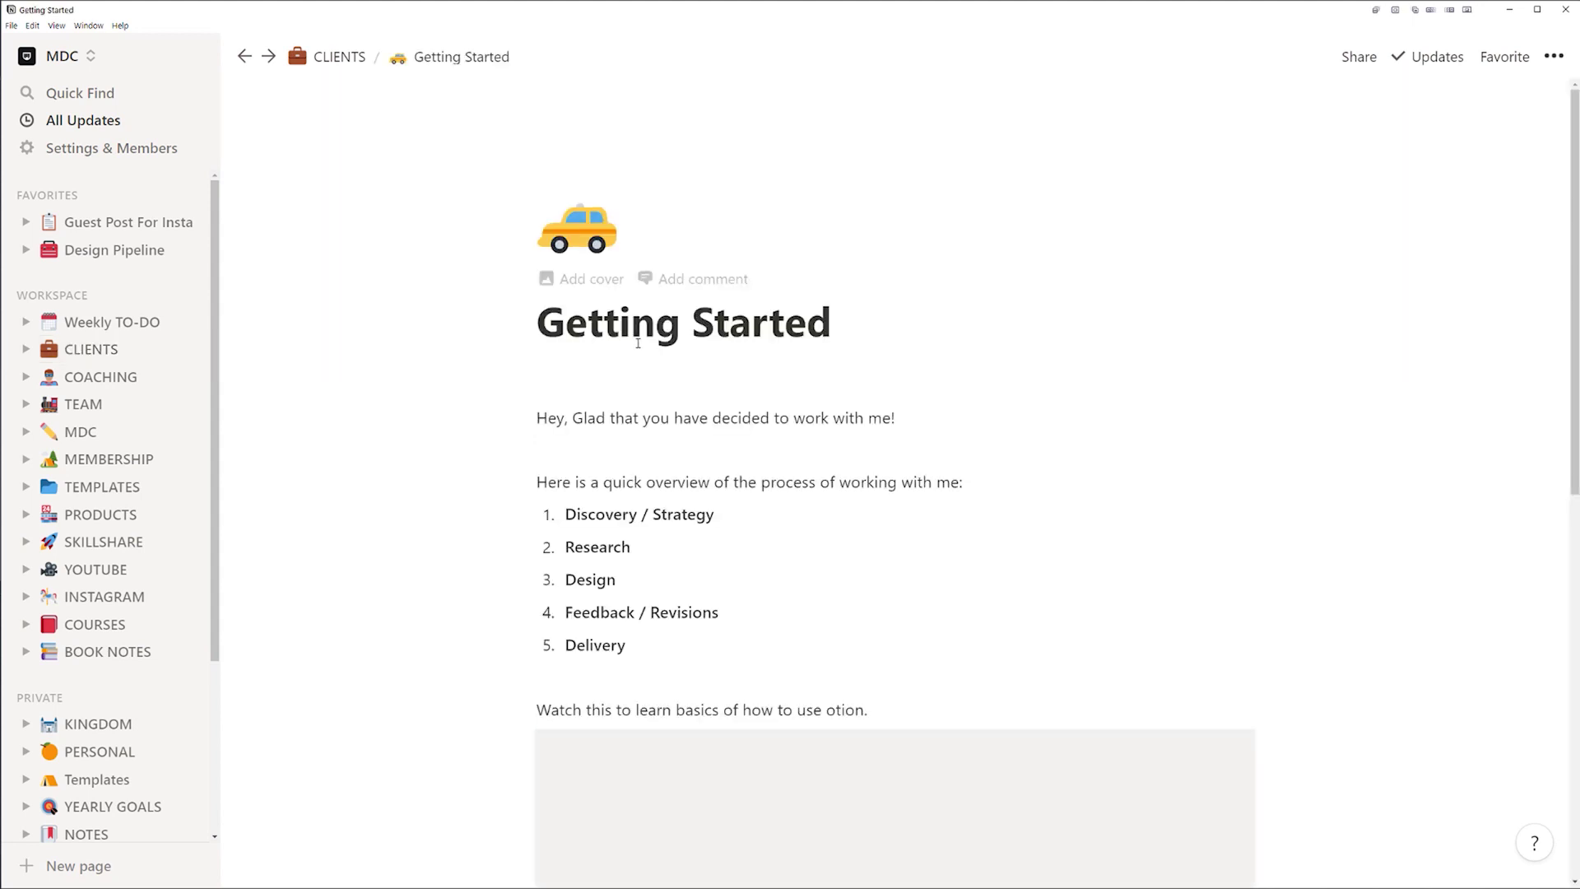
pyautogui.scroll(-1, 637, 343)
pyautogui.moveTo(709, 576); pyautogui.dragTo(633, 445)
pyautogui.click(633, 445)
pyautogui.scroll(-5, 727, 397)
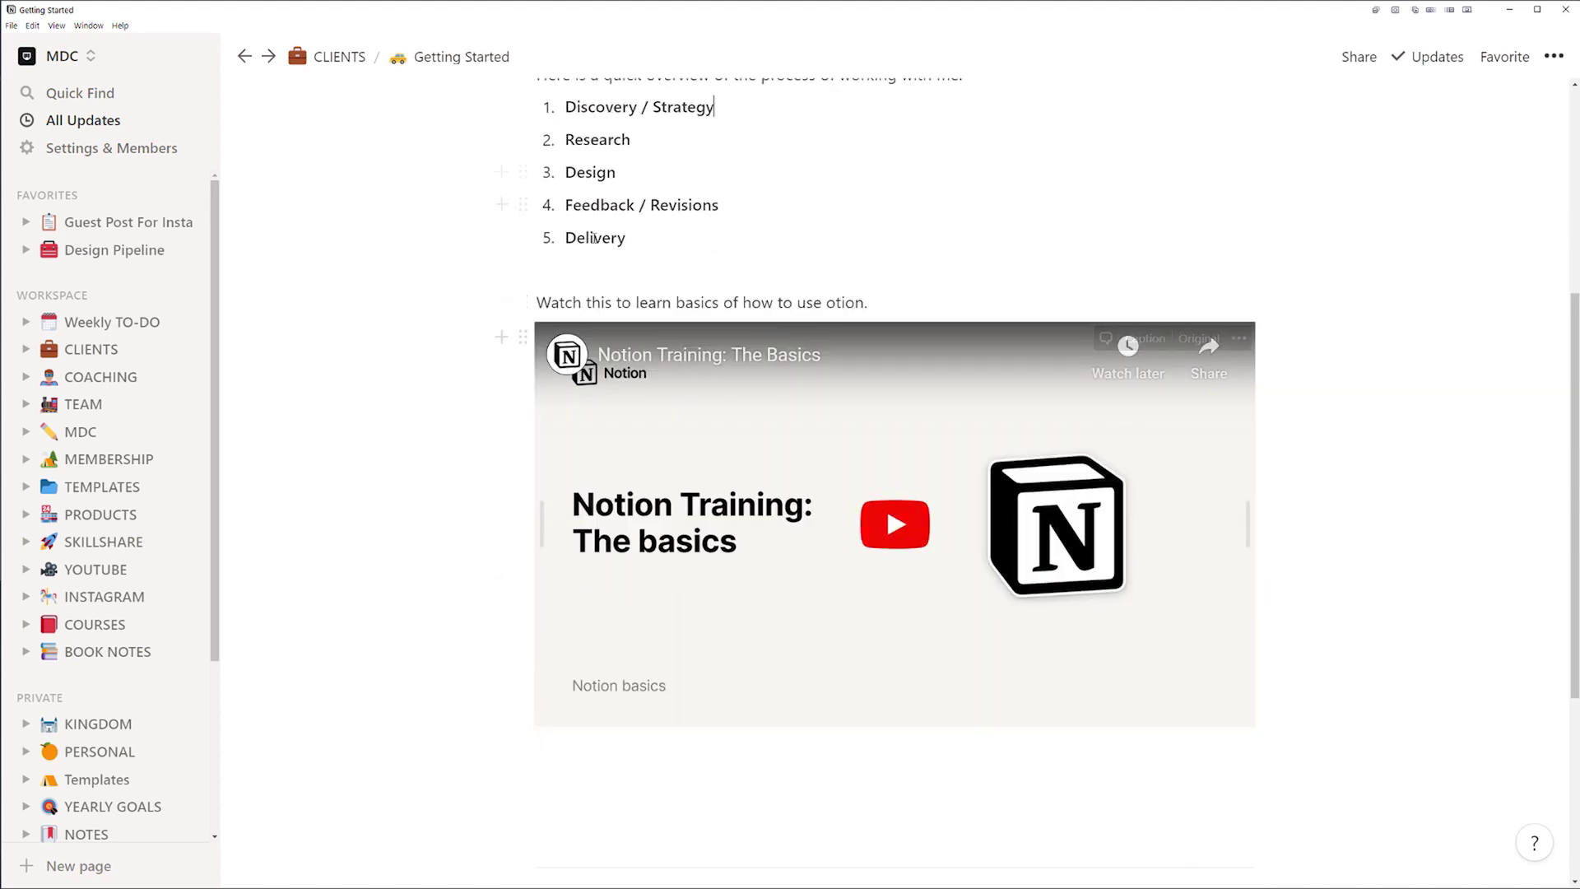
pyautogui.scroll(-2, 728, 397)
pyautogui.scroll(-3, 728, 397)
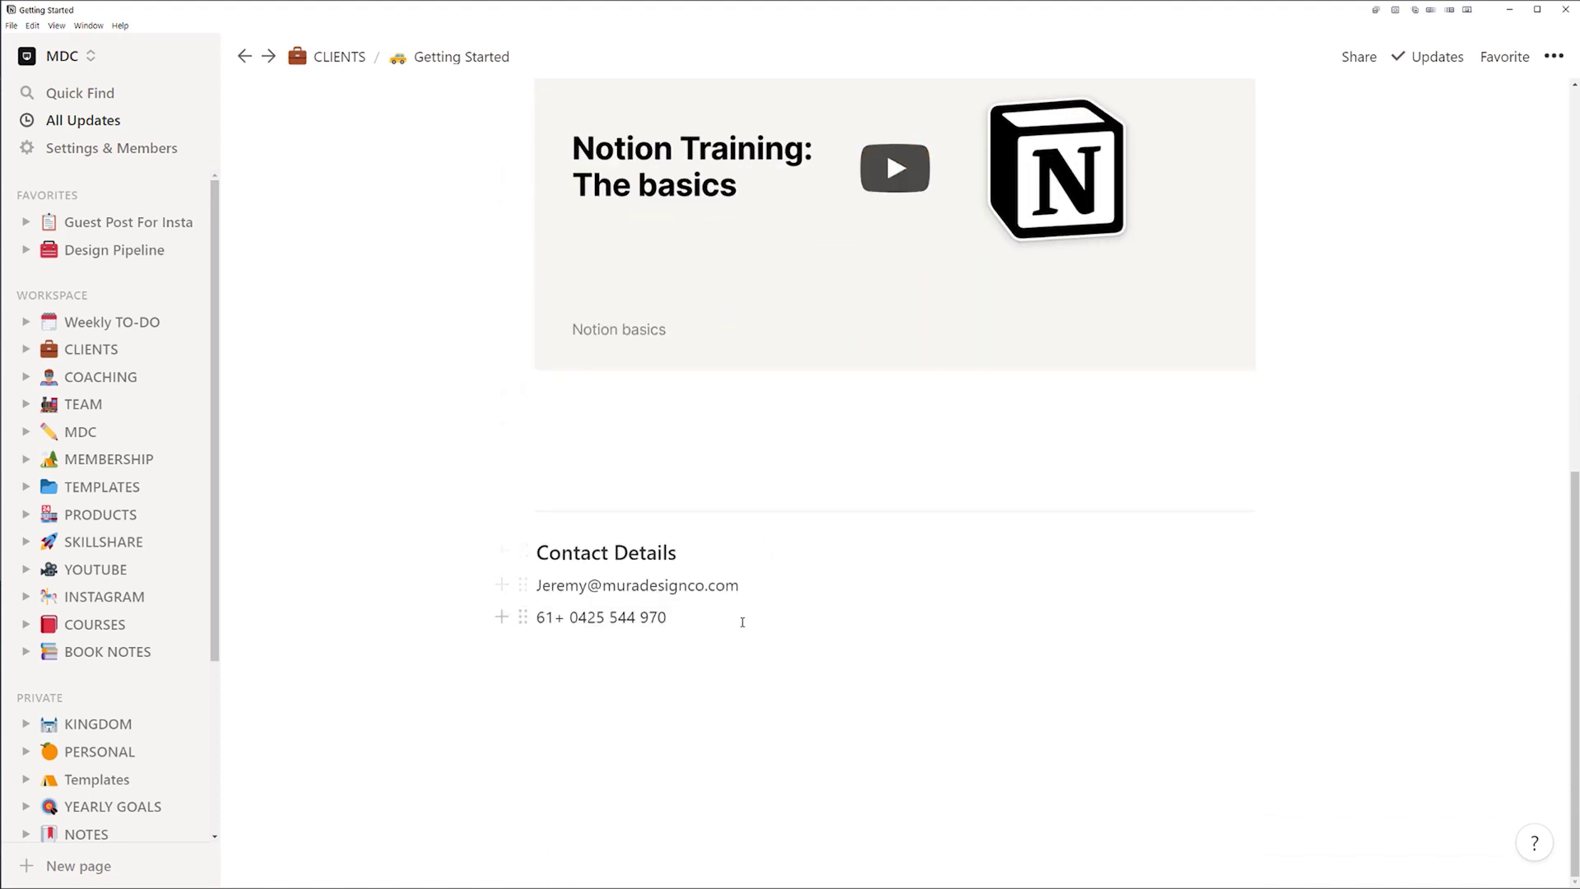
pyautogui.moveTo(741, 617); pyautogui.dragTo(560, 537)
pyautogui.scroll(4, 559, 537)
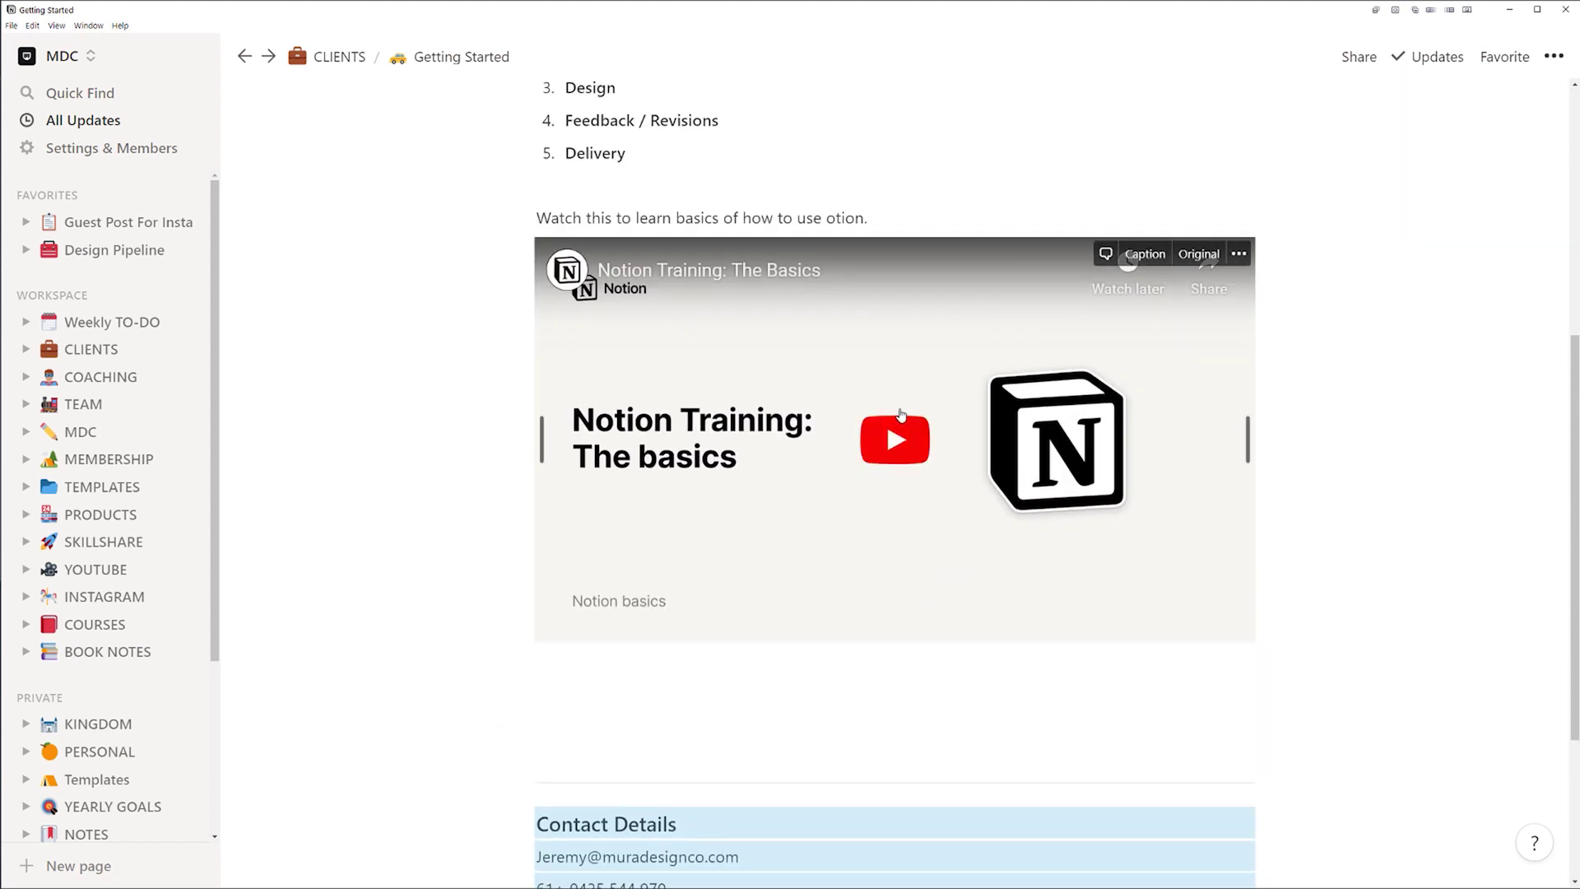
pyautogui.click(895, 439)
pyautogui.moveTo(694, 604); pyautogui.dragTo(734, 604)
pyautogui.click(571, 624)
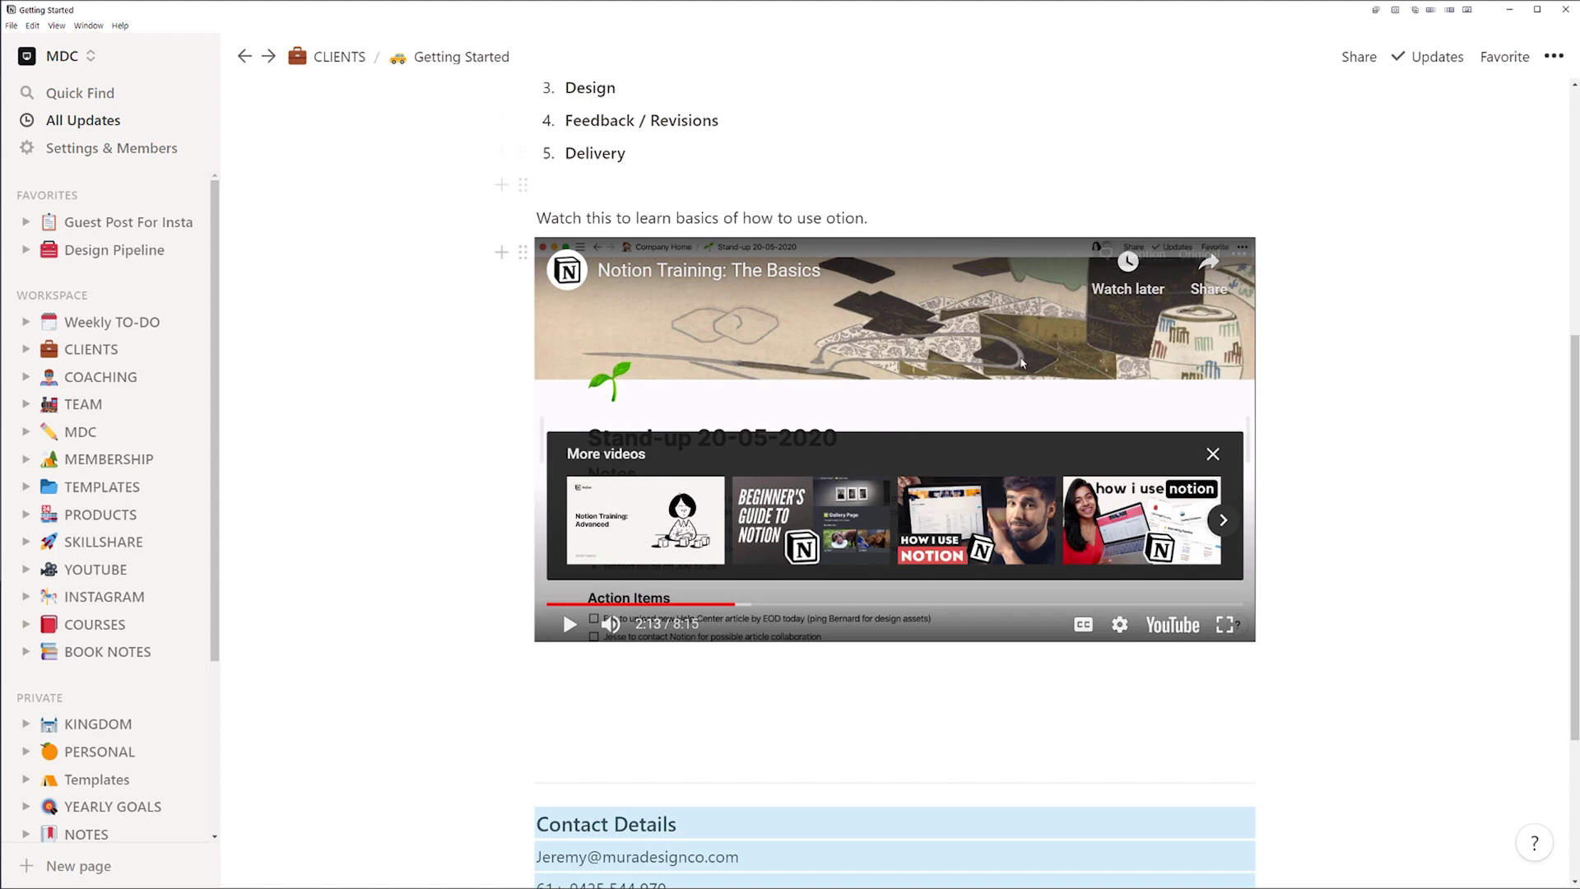
pyautogui.scroll(2, 792, 256)
pyautogui.scroll(5, 793, 256)
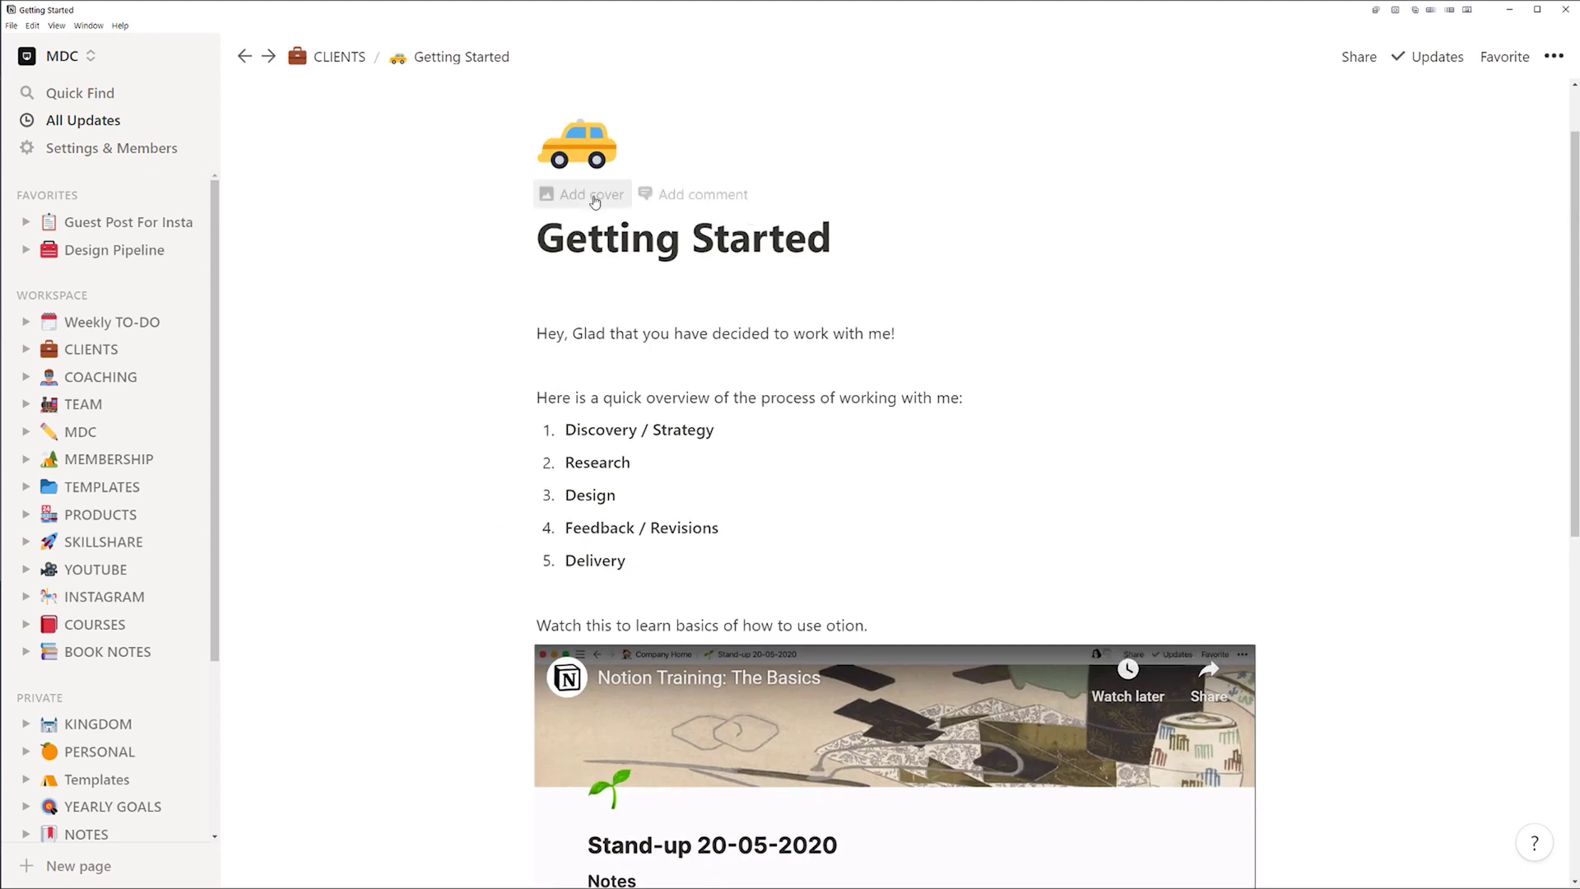
pyautogui.click(329, 56)
# Step: Open and scroll through Tyler's consult call notes
pyautogui.scroll(-3, 808, 417)
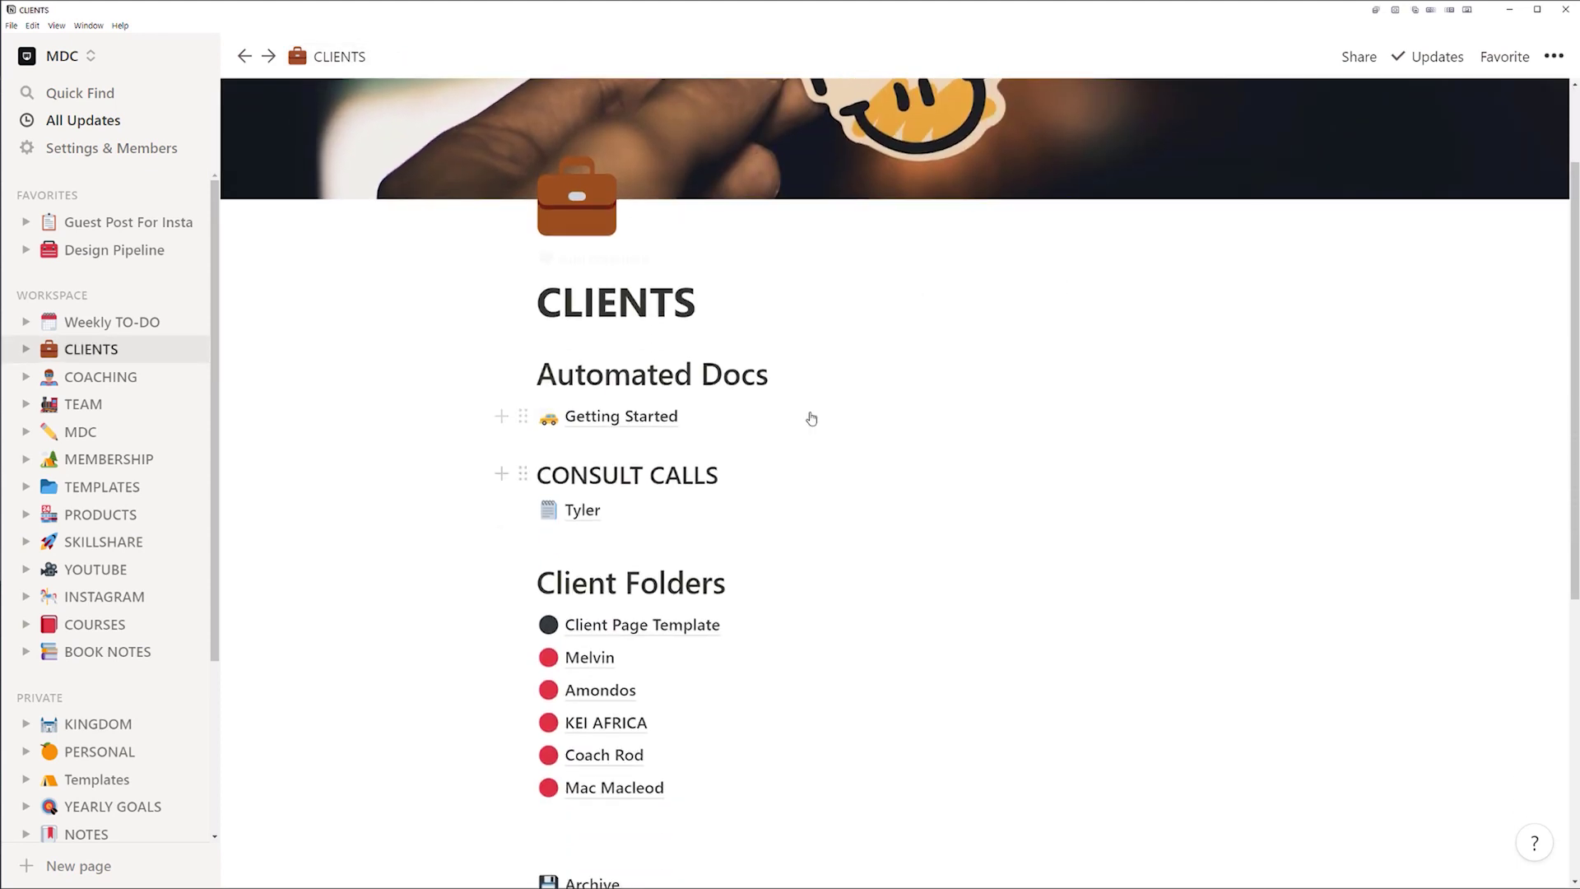
pyautogui.click(603, 380)
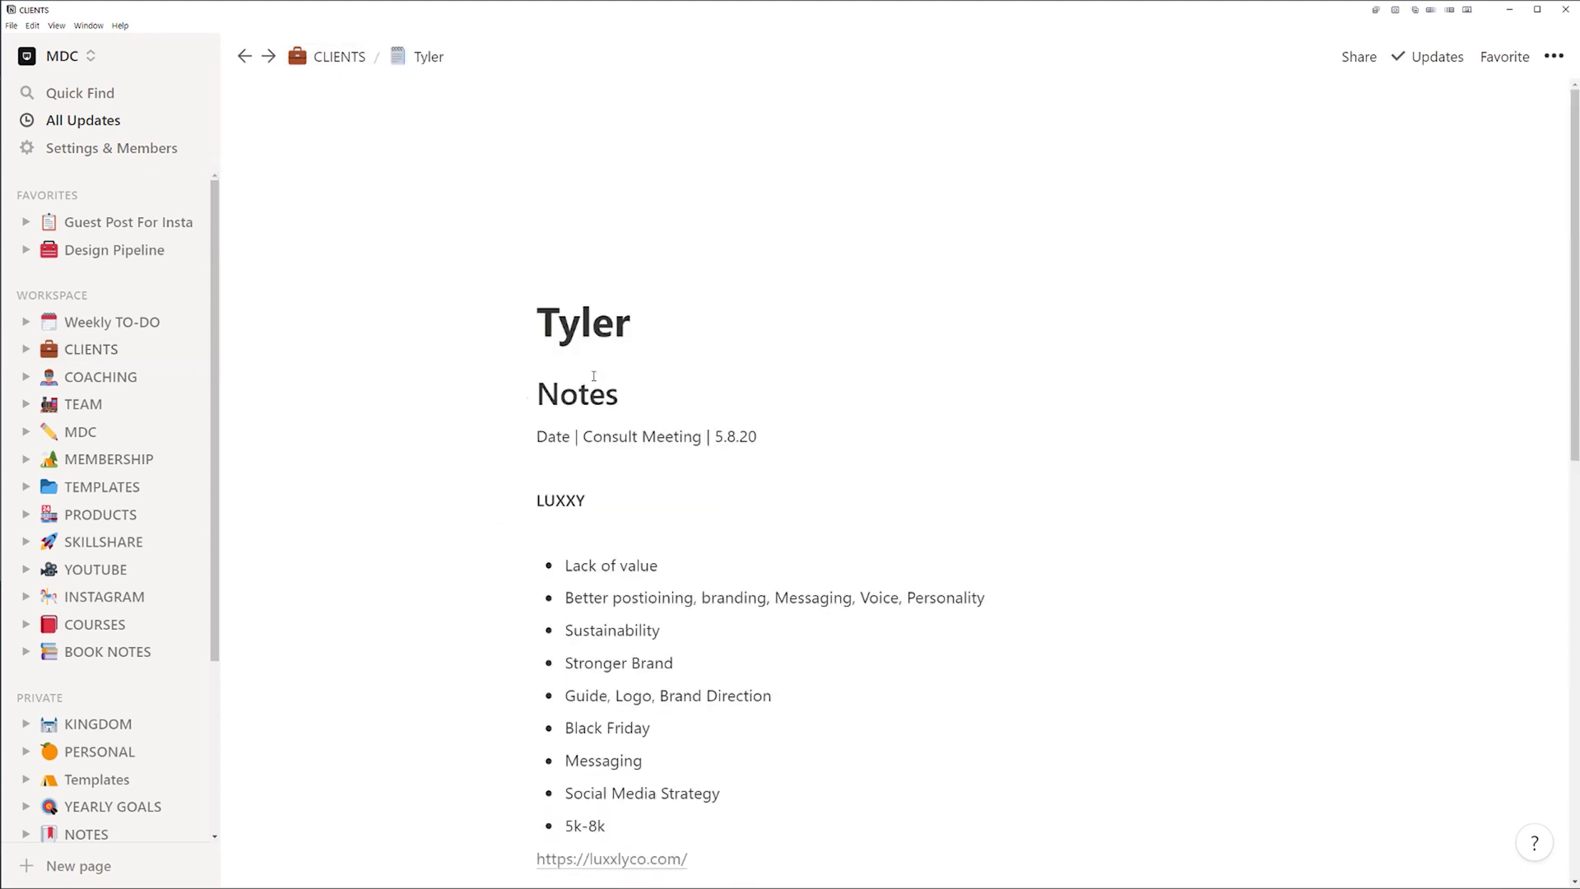
pyautogui.scroll(-3, 625, 387)
pyautogui.scroll(3, 587, 275)
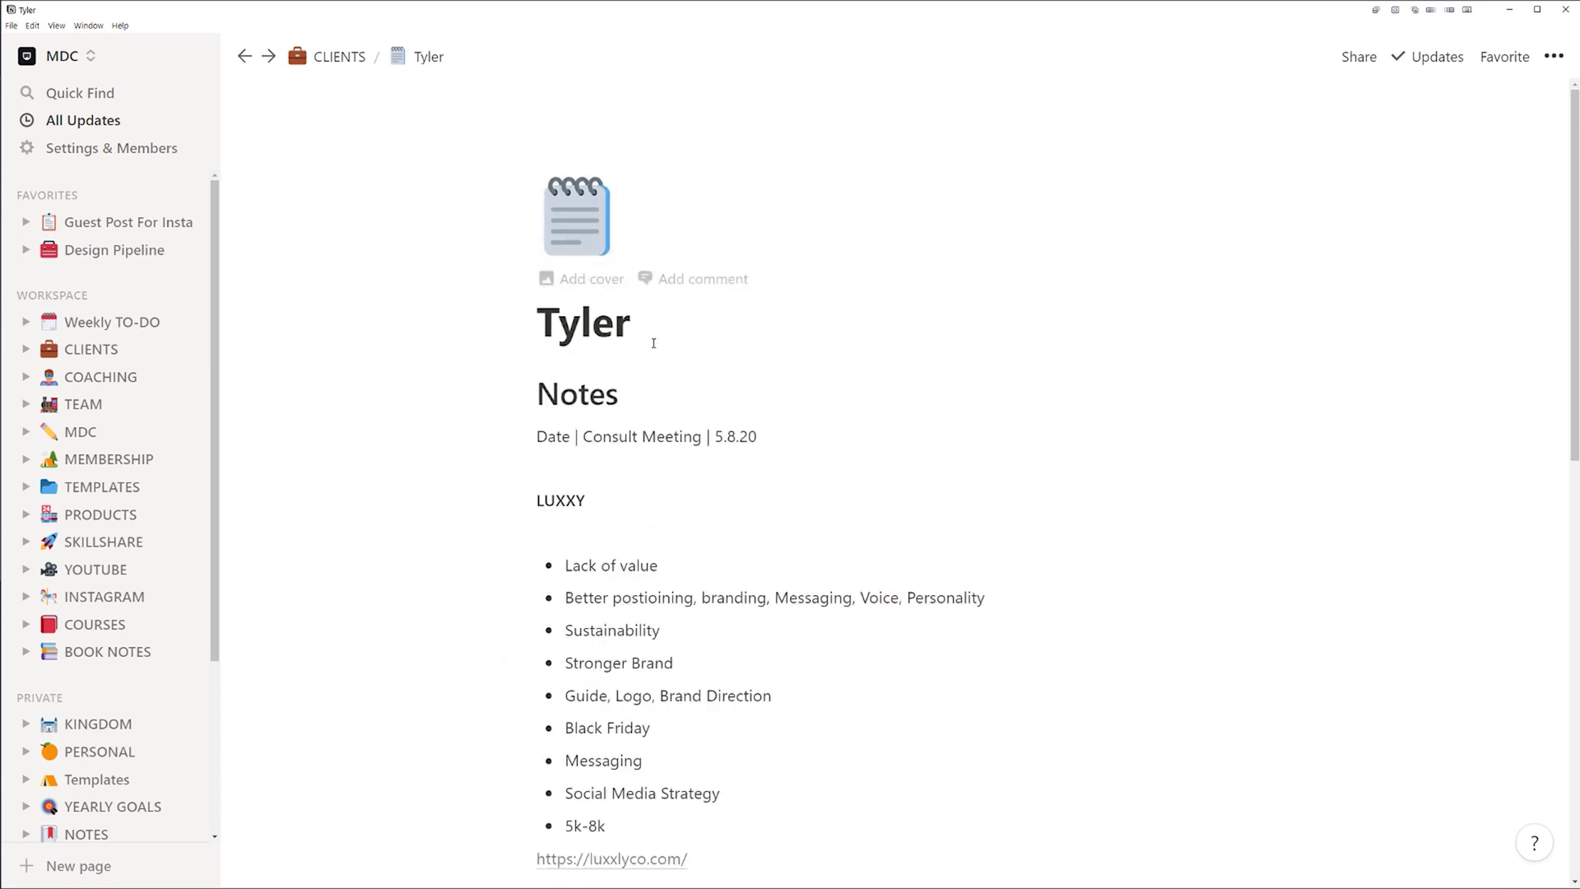
pyautogui.scroll(-10, 587, 280)
pyautogui.scroll(10, 913, 535)
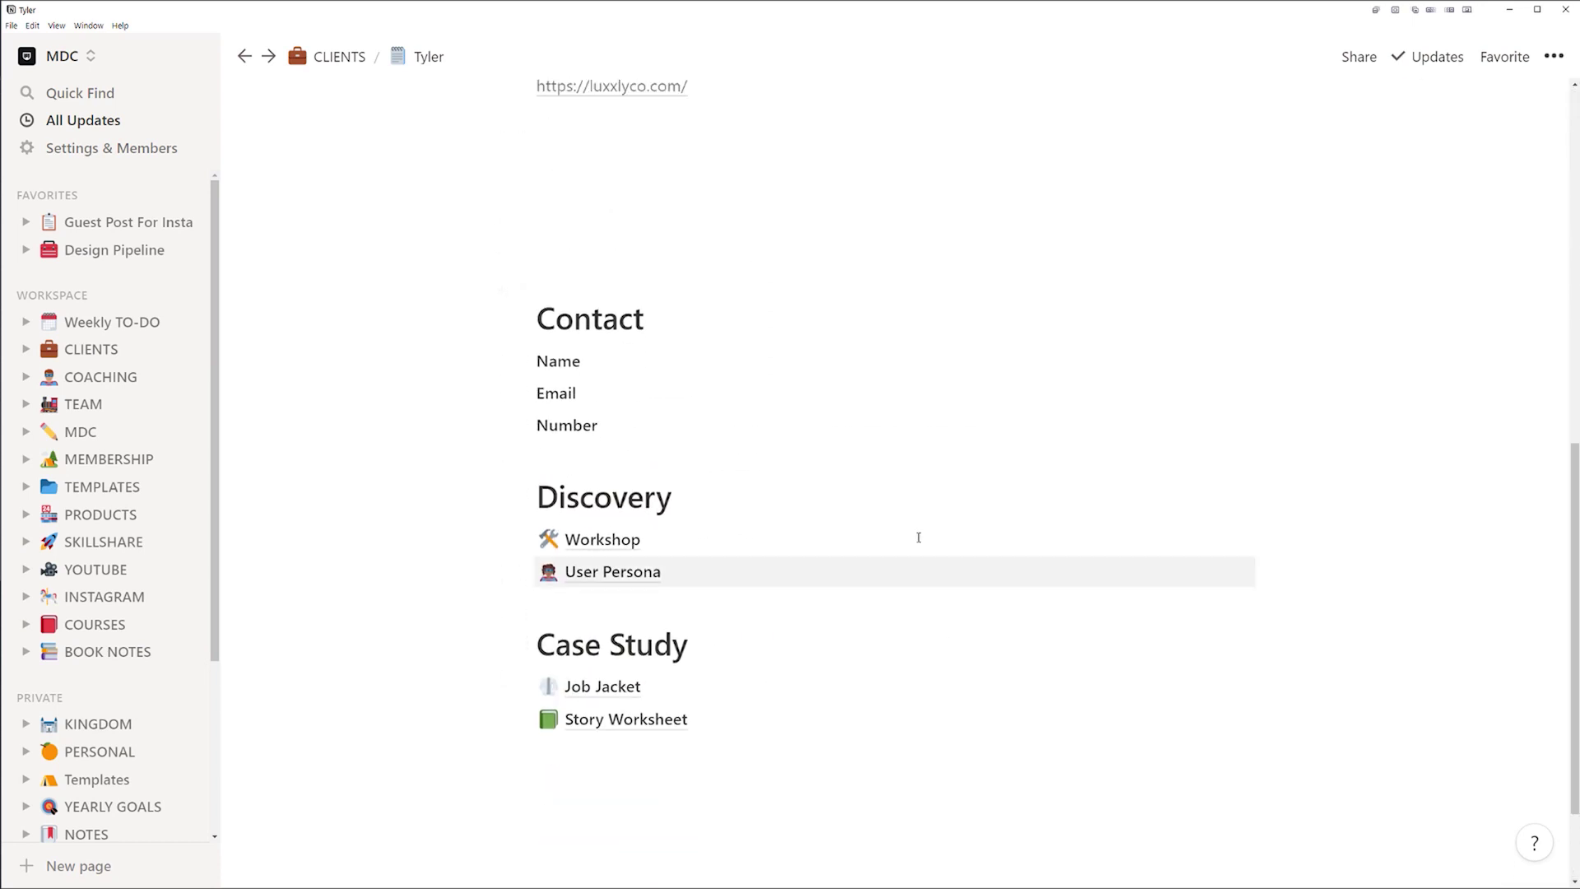
# Step: Return to CLIENTS and open the Client Page Template from the Client Folders list
pyautogui.click(348, 65)
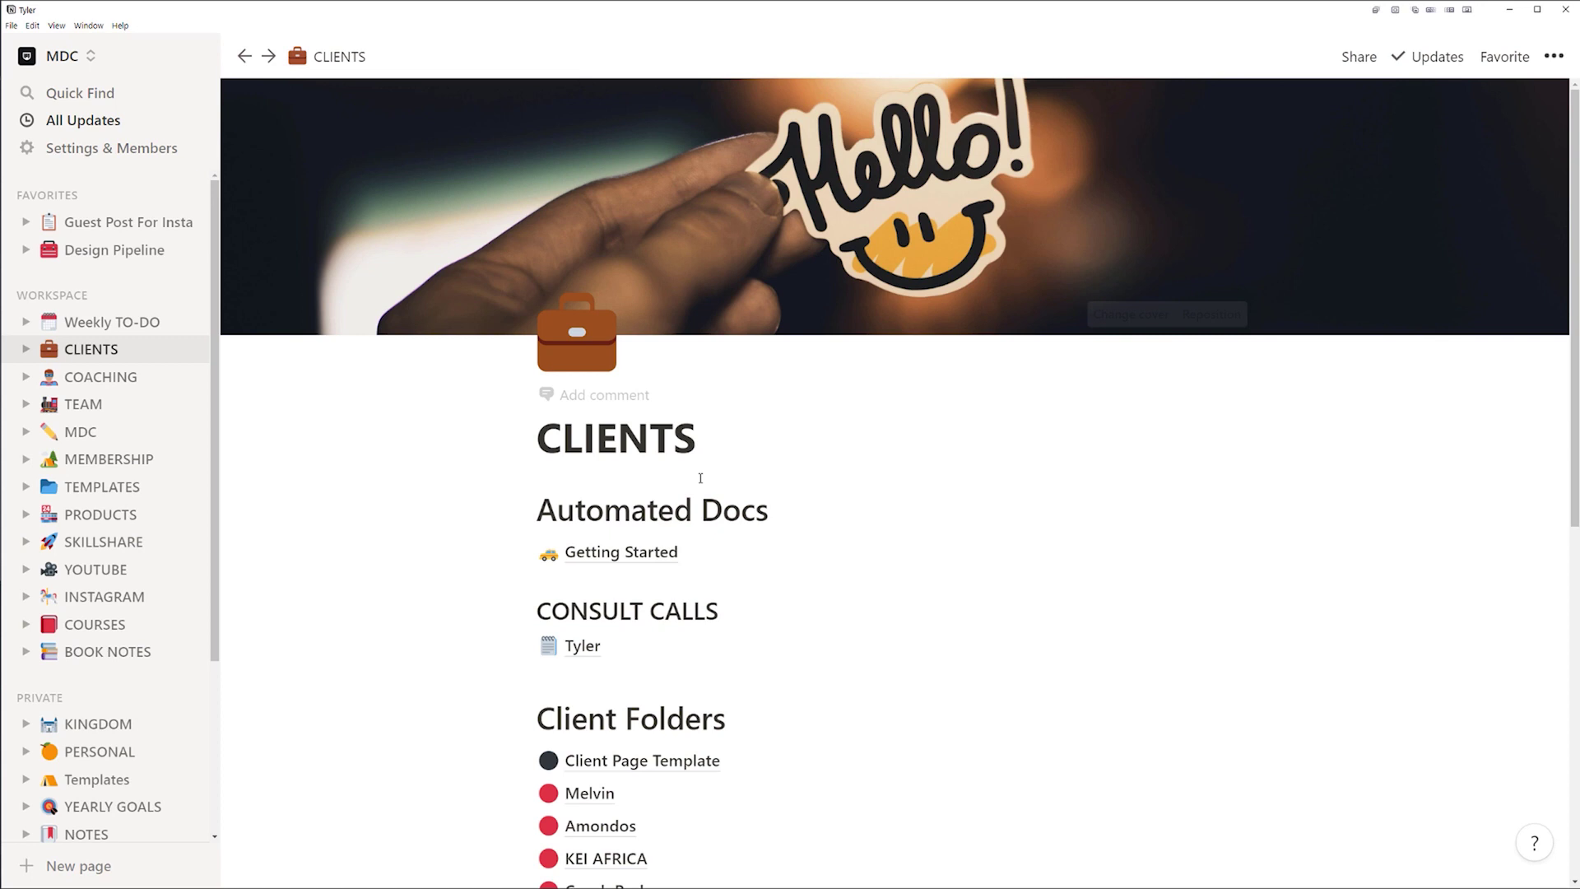
pyautogui.scroll(-4, 695, 469)
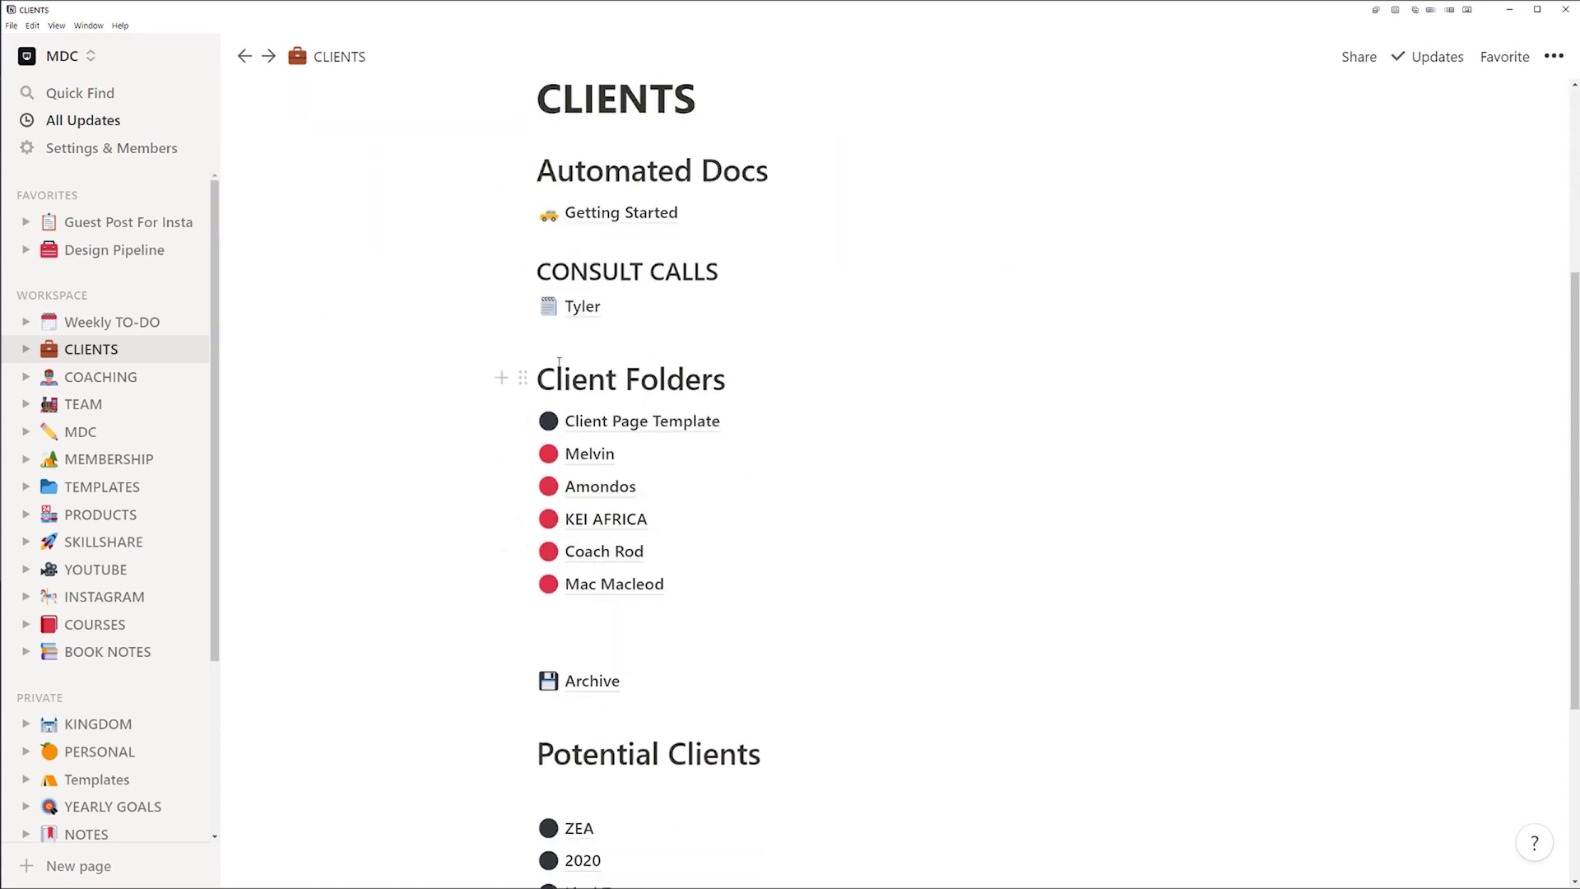
pyautogui.moveTo(556, 380); pyautogui.dragTo(703, 396)
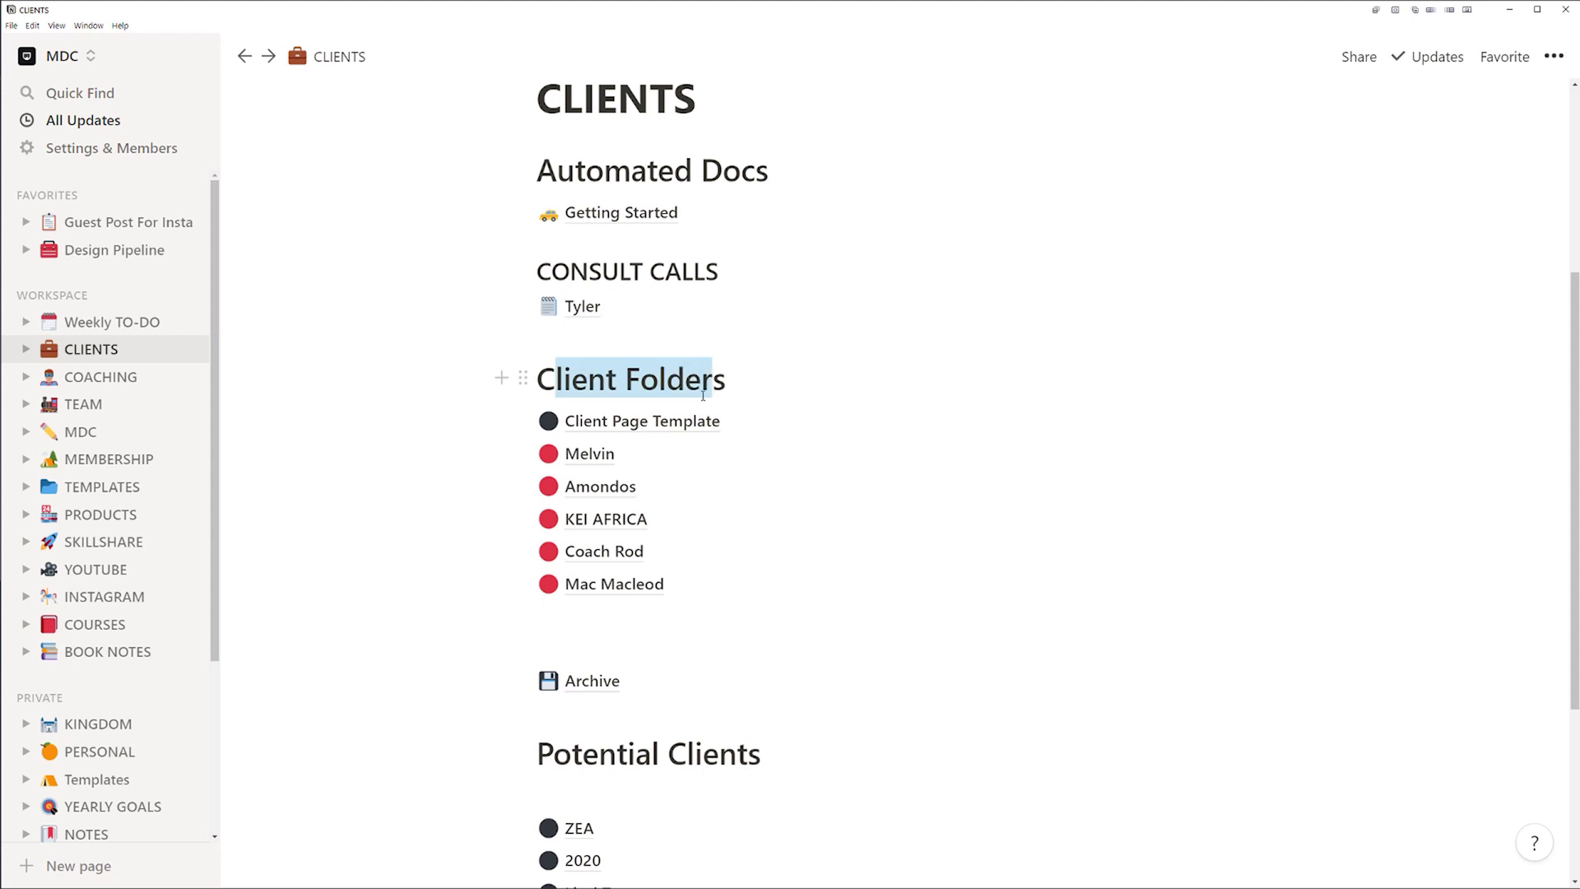
pyautogui.click(593, 420)
pyautogui.scroll(-5, 663, 462)
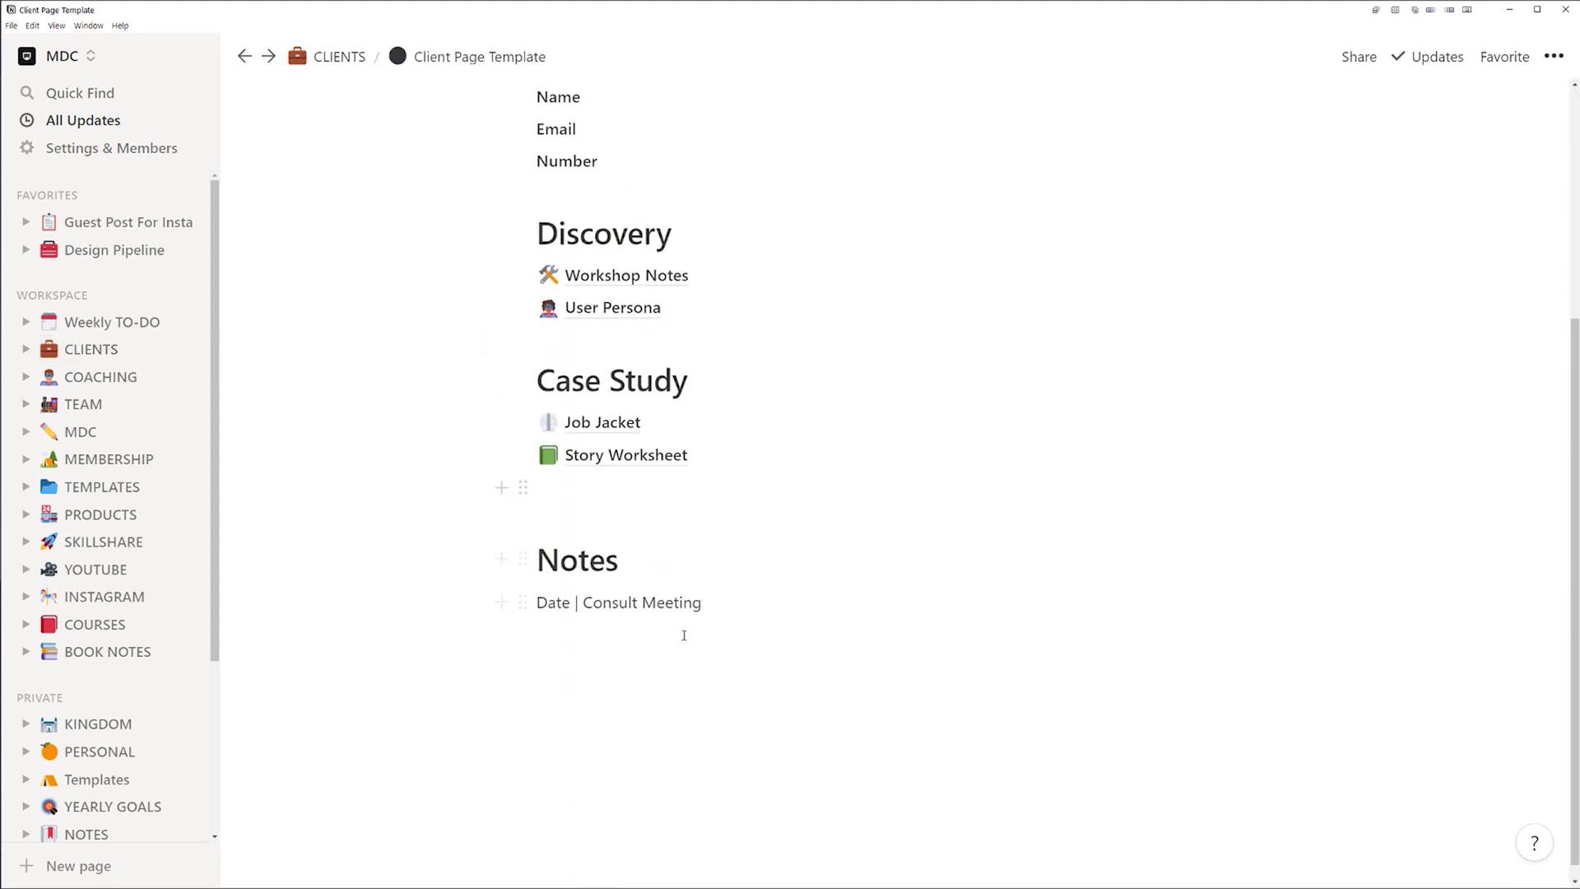
pyautogui.scroll(5, 684, 635)
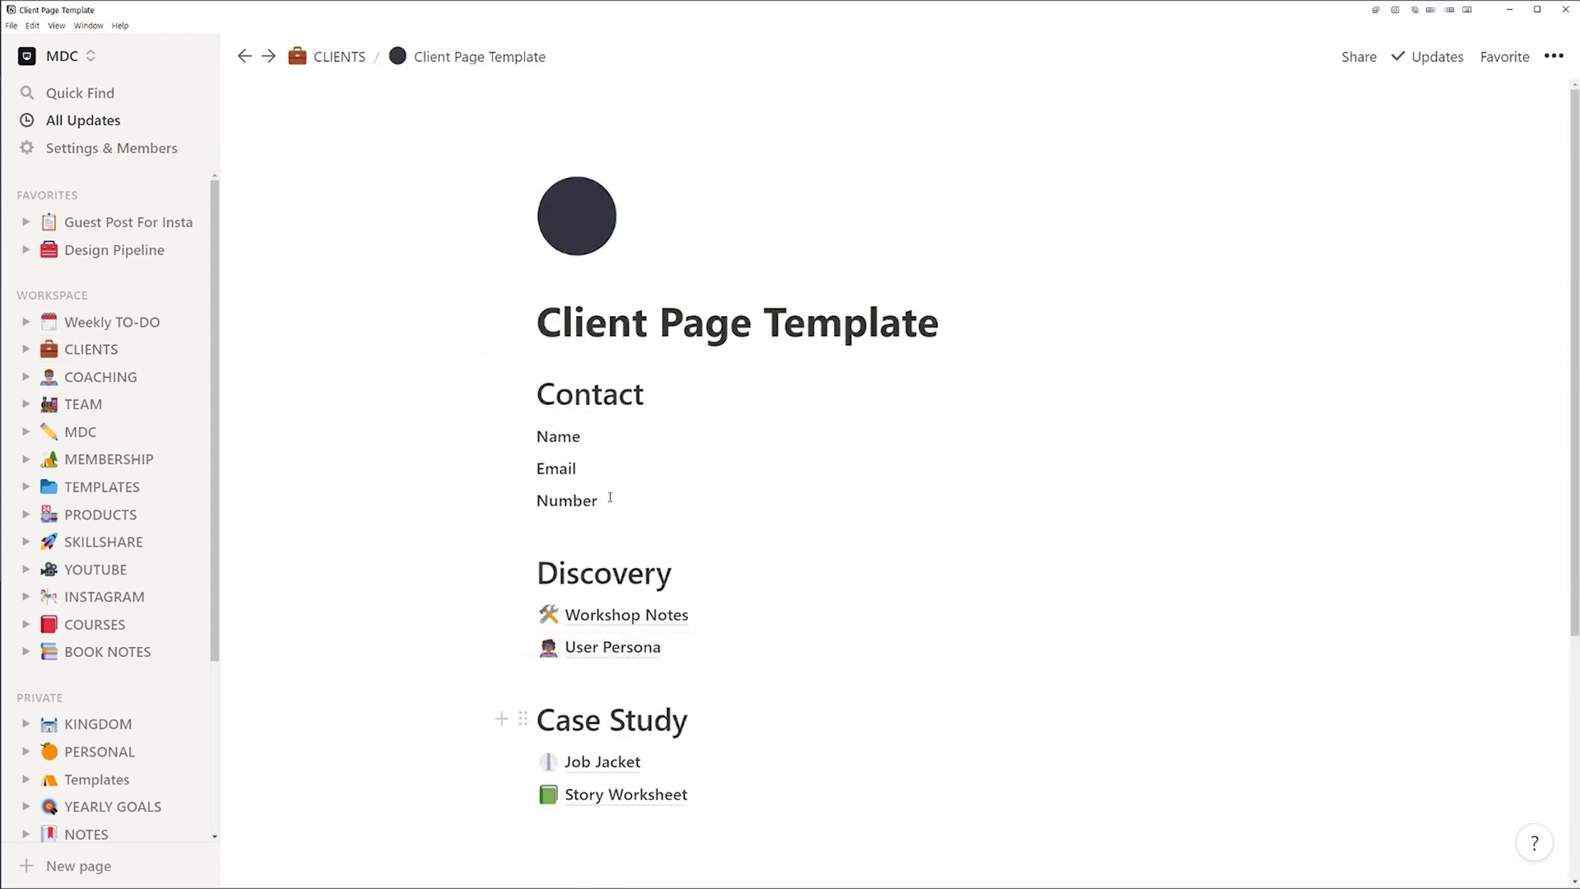
# Step: Go back to CLIENTS and open Melvin's client page, leaving its icon unchanged
pyautogui.click(350, 64)
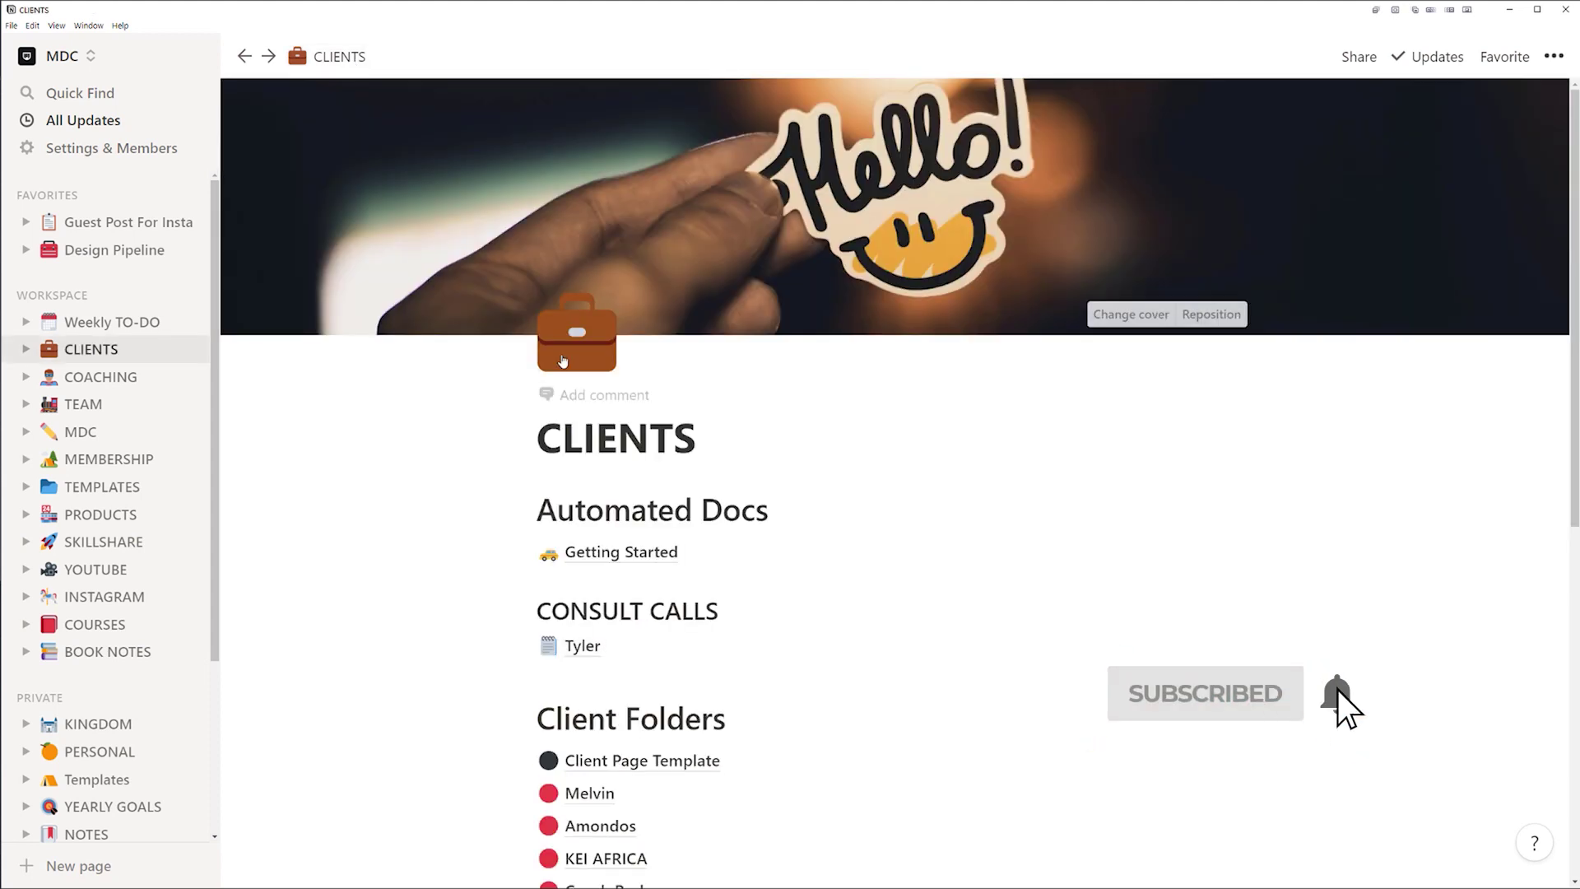
pyautogui.scroll(-2, 881, 765)
pyautogui.click(575, 656)
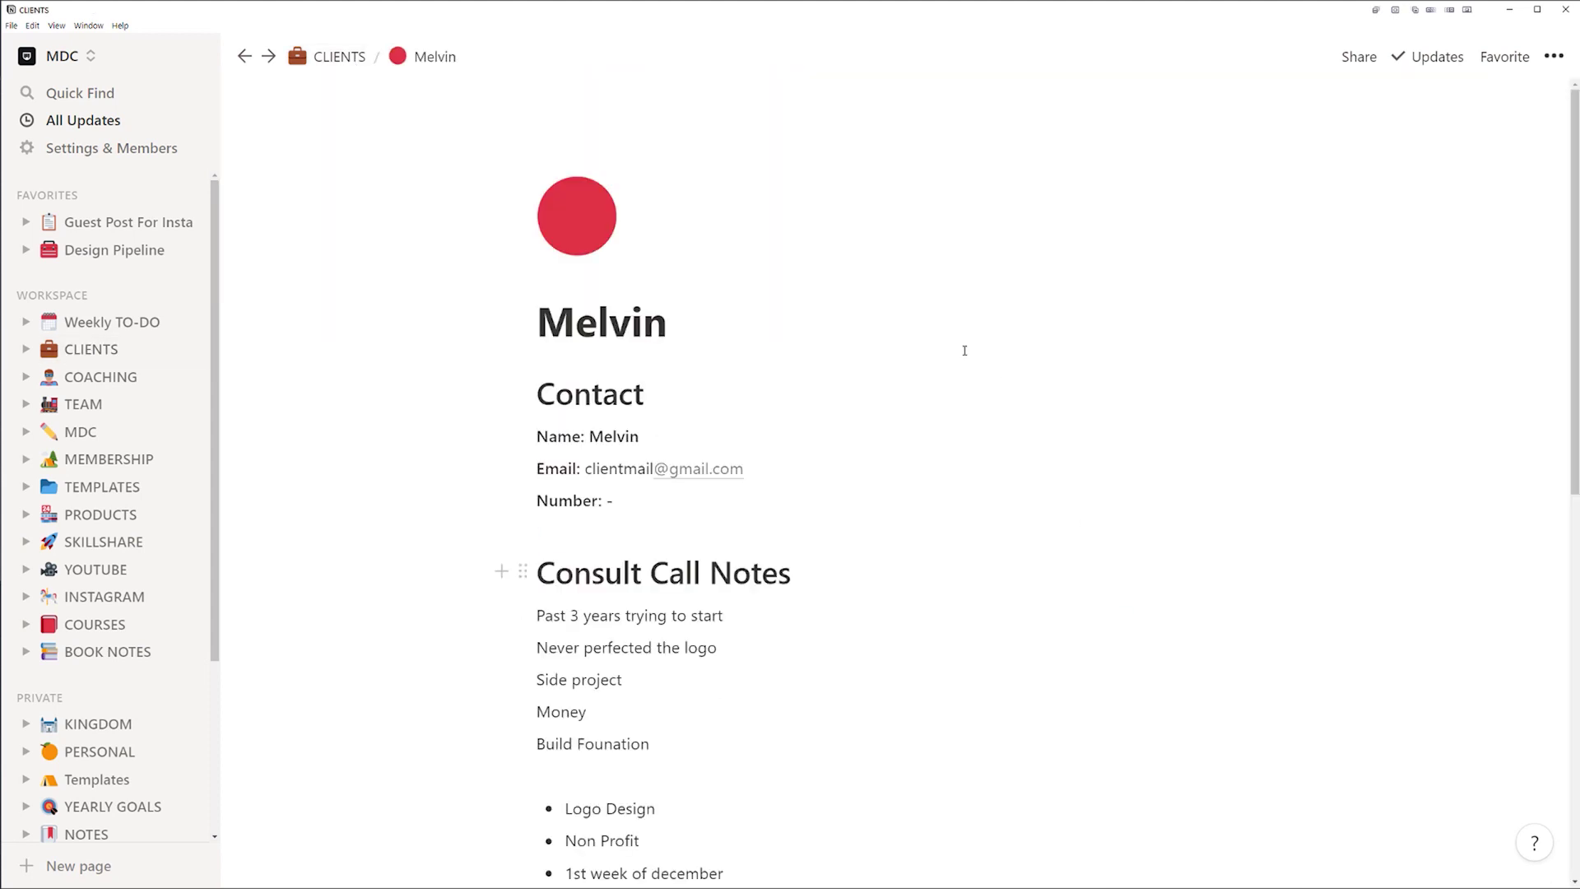
pyautogui.click(592, 218)
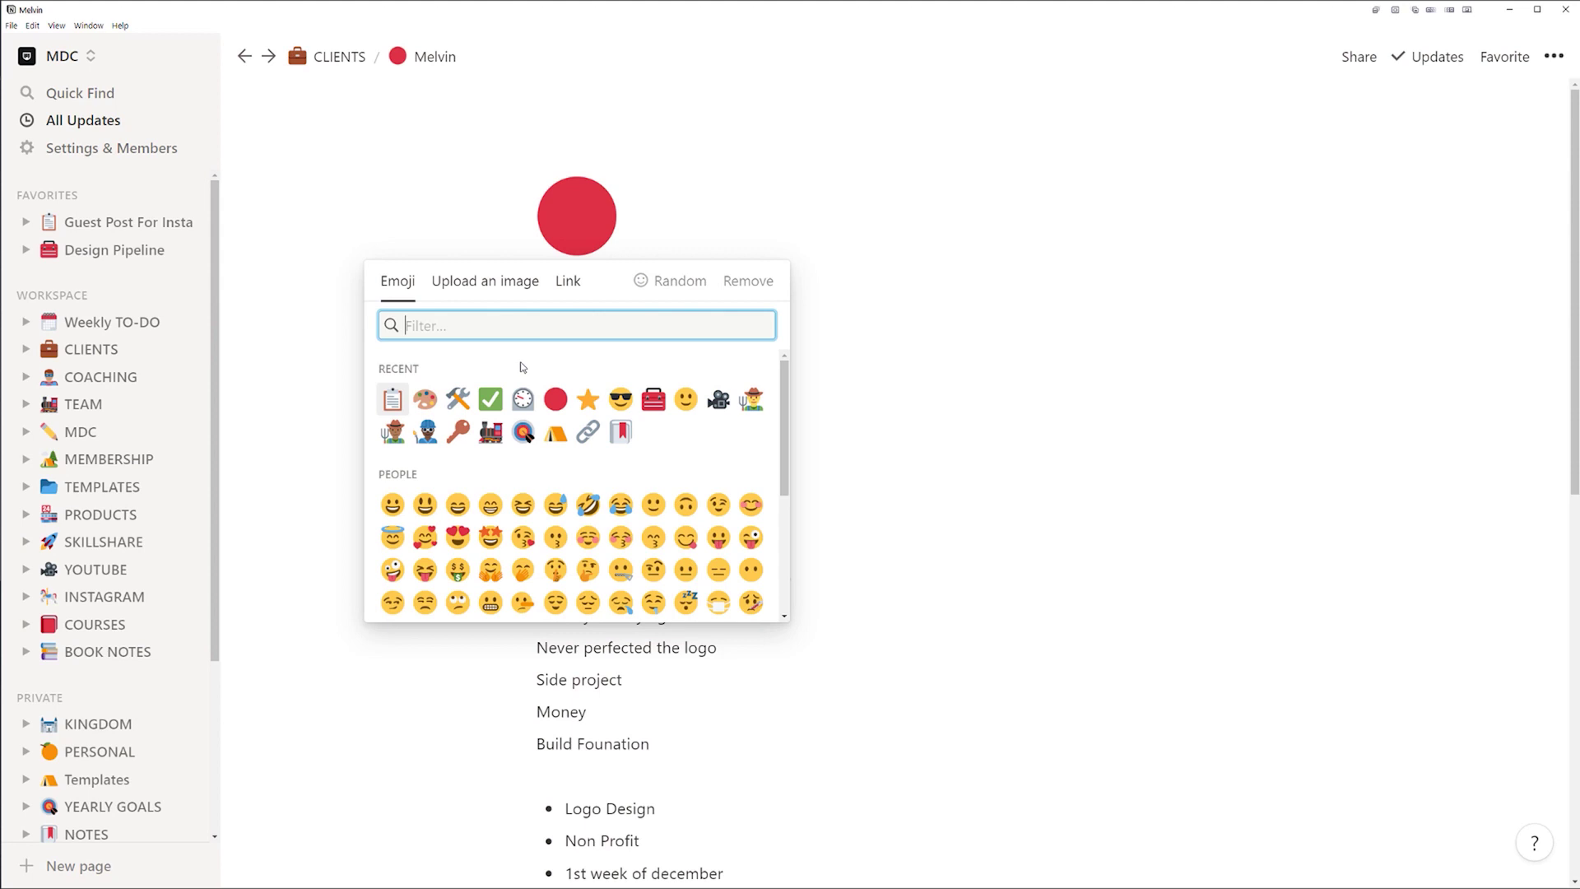
pyautogui.click(728, 228)
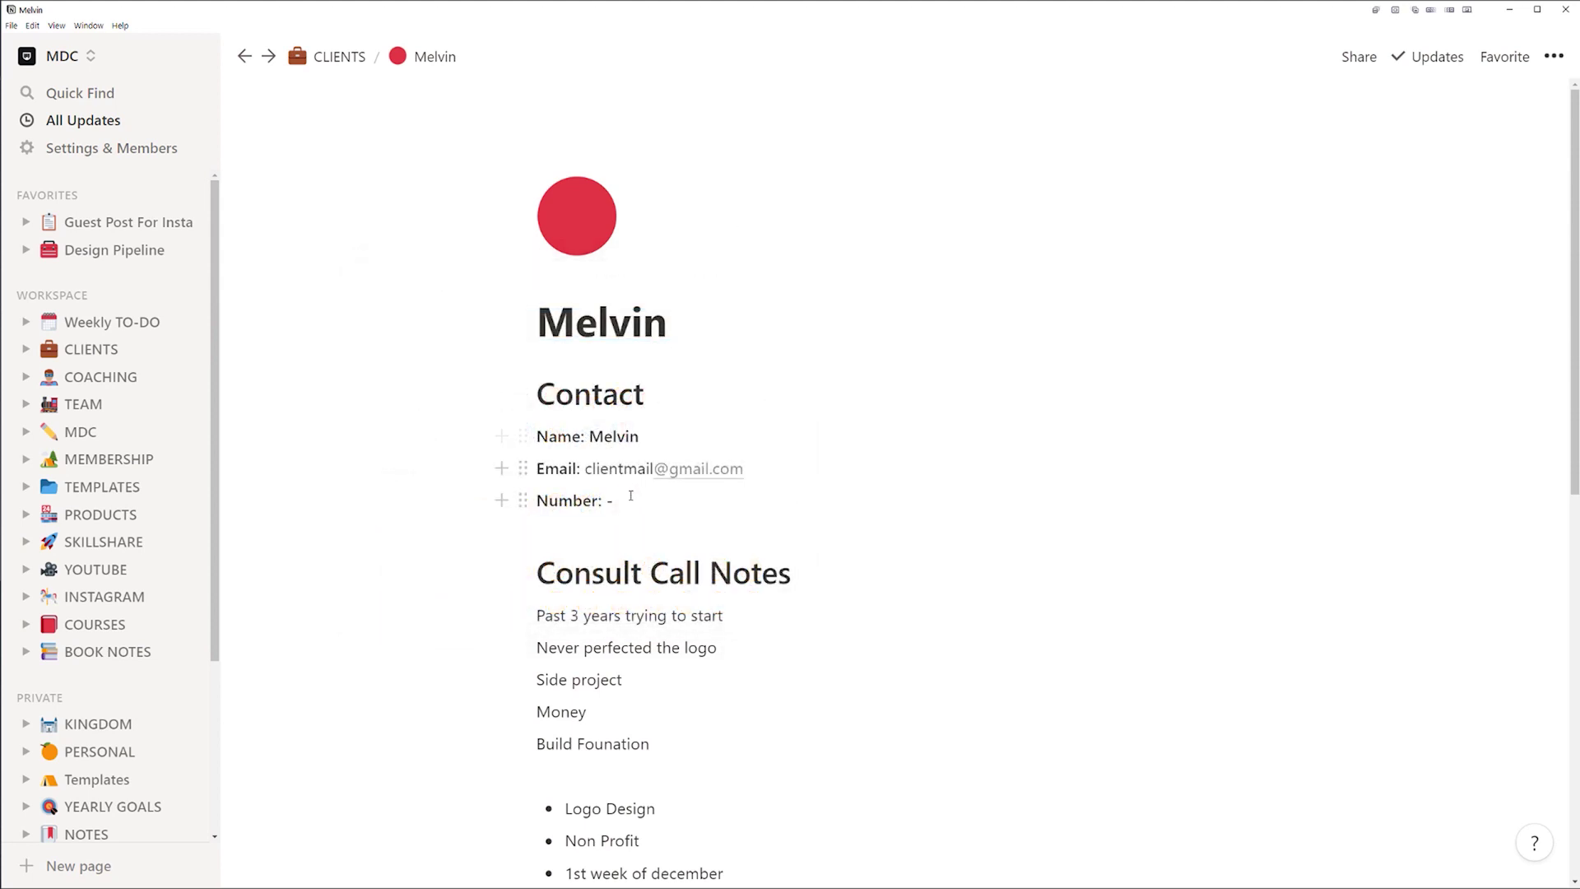
# Step: Look over the Contact section blocks and the client's email text
pyautogui.moveTo(628, 500); pyautogui.dragTo(536, 412)
pyautogui.click(554, 394)
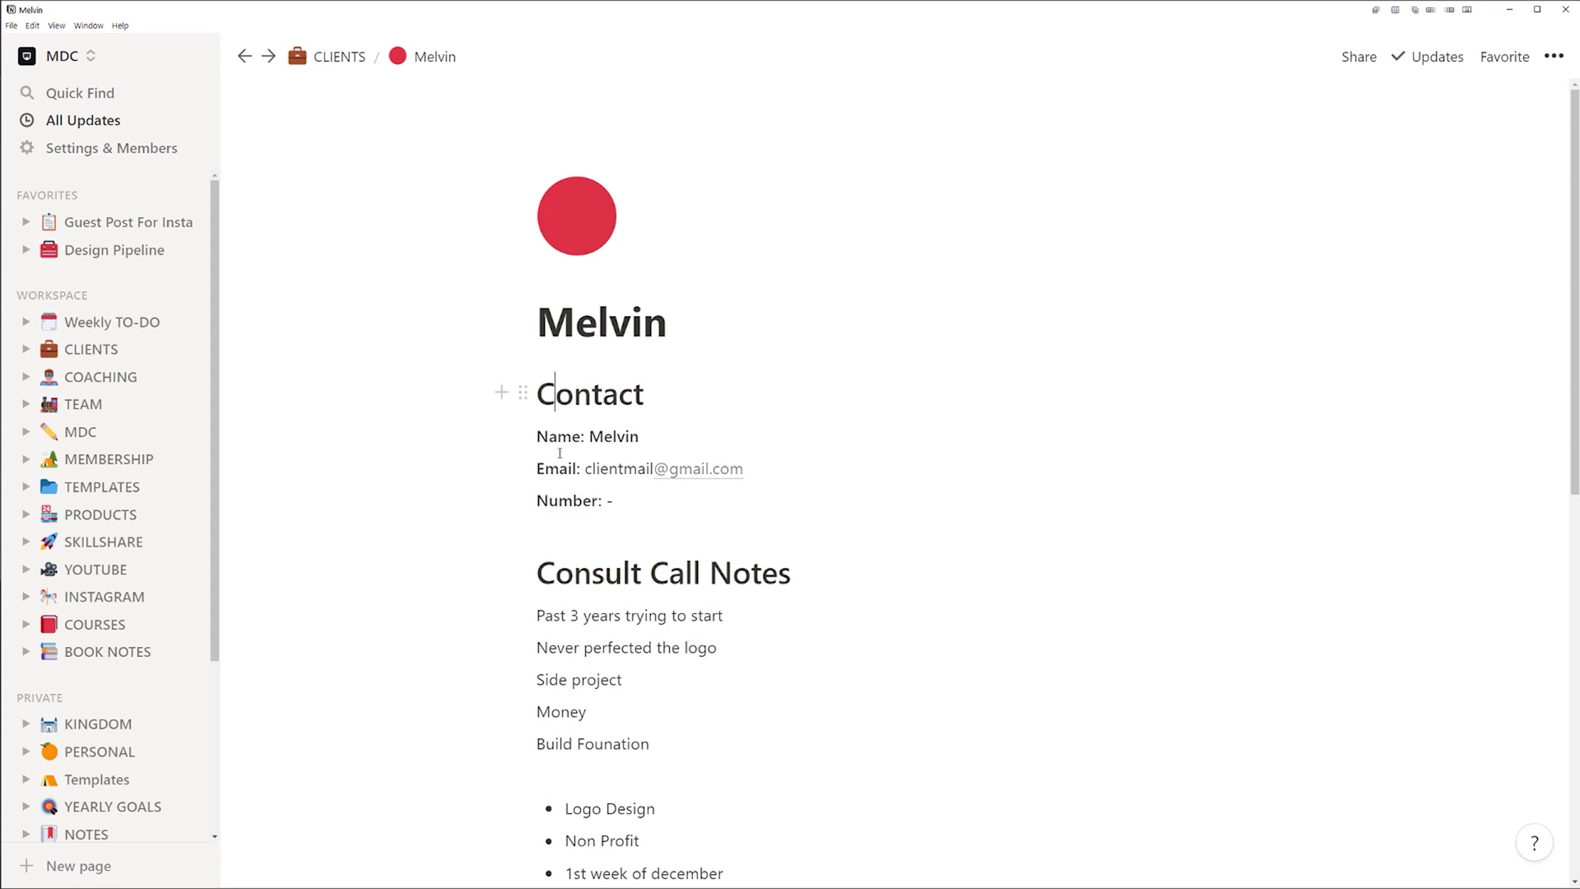
pyautogui.moveTo(594, 473); pyautogui.dragTo(625, 470)
pyautogui.click(618, 468)
# Step: Review the consult call notes and scroll on through the remaining sections
pyautogui.scroll(-3, 632, 451)
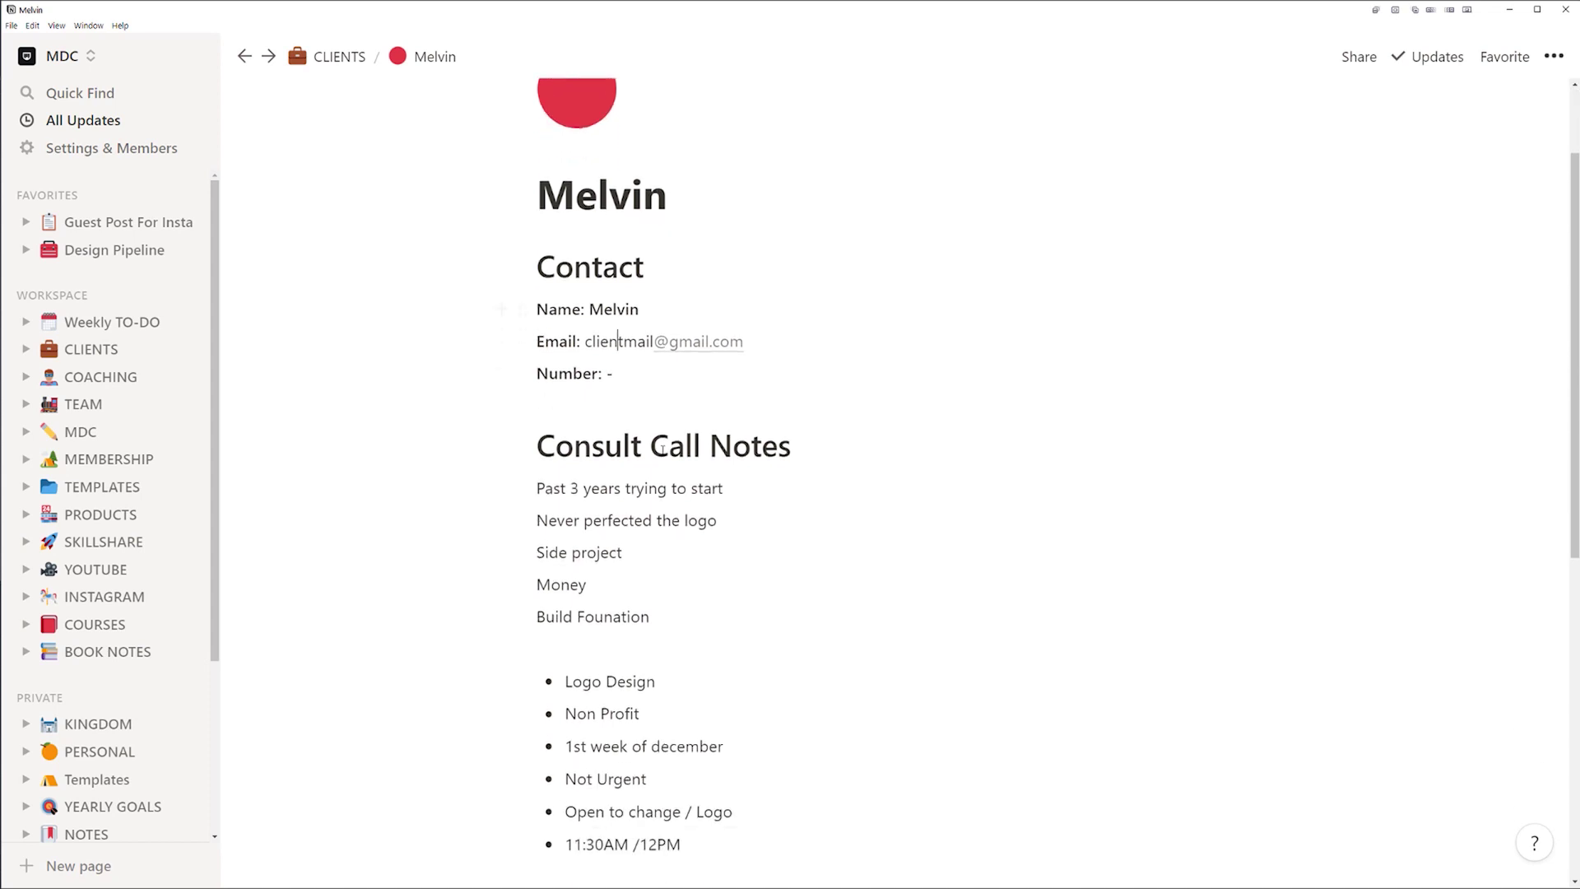
pyautogui.moveTo(783, 680); pyautogui.dragTo(521, 357)
pyautogui.click(616, 362)
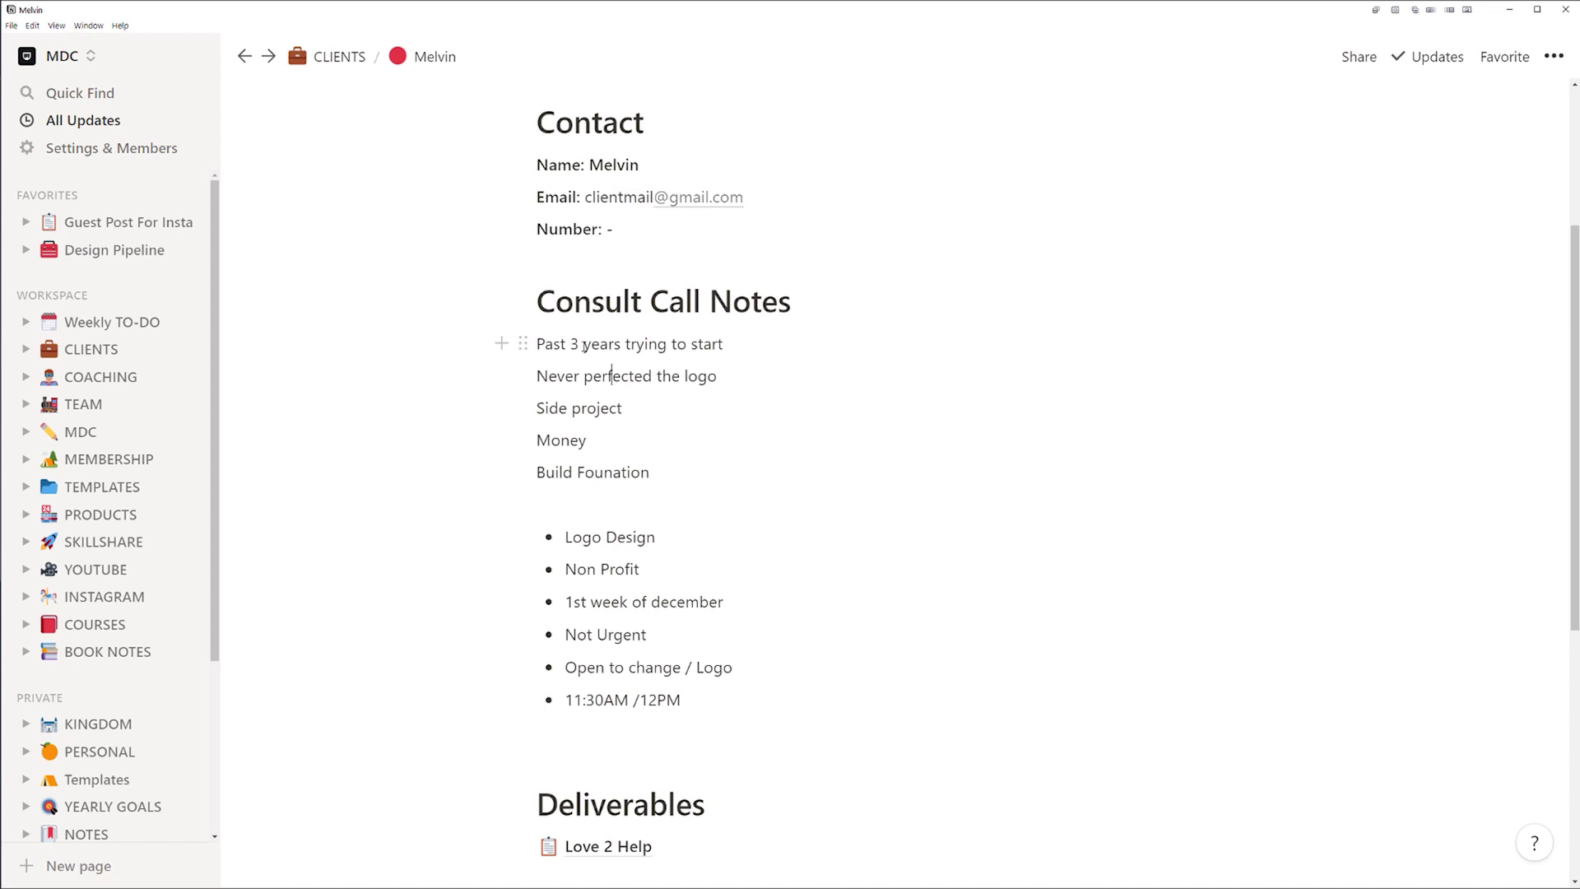
pyautogui.scroll(-2, 650, 458)
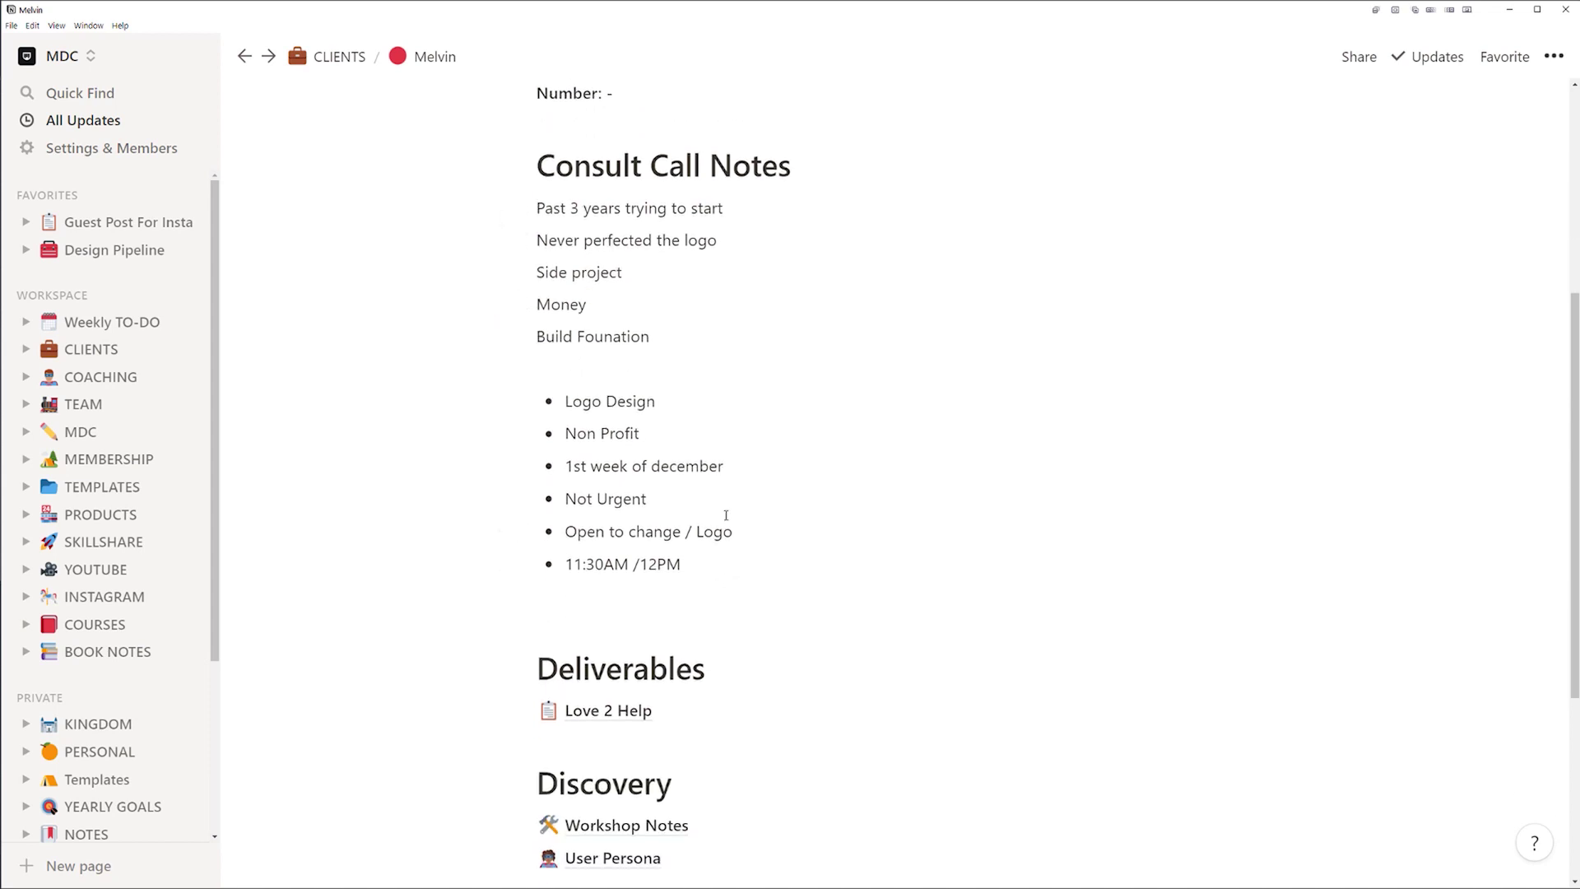
pyautogui.scroll(-3, 731, 510)
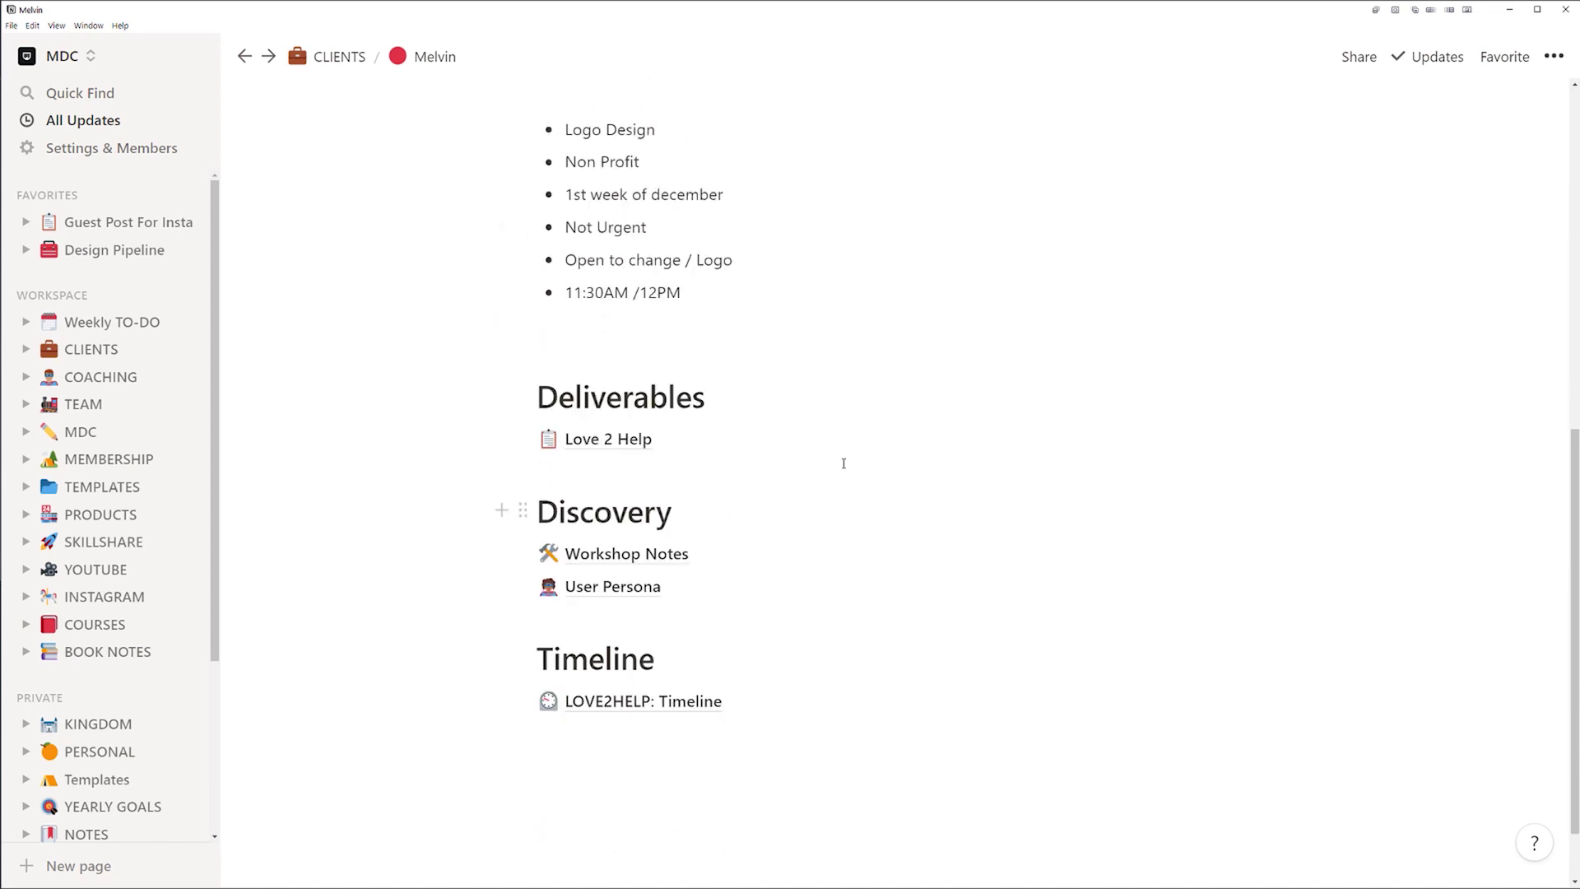
# Step: View the Love 2 Help deliverables board, then open Workshop Notes from Melvin's page
pyautogui.click(595, 377)
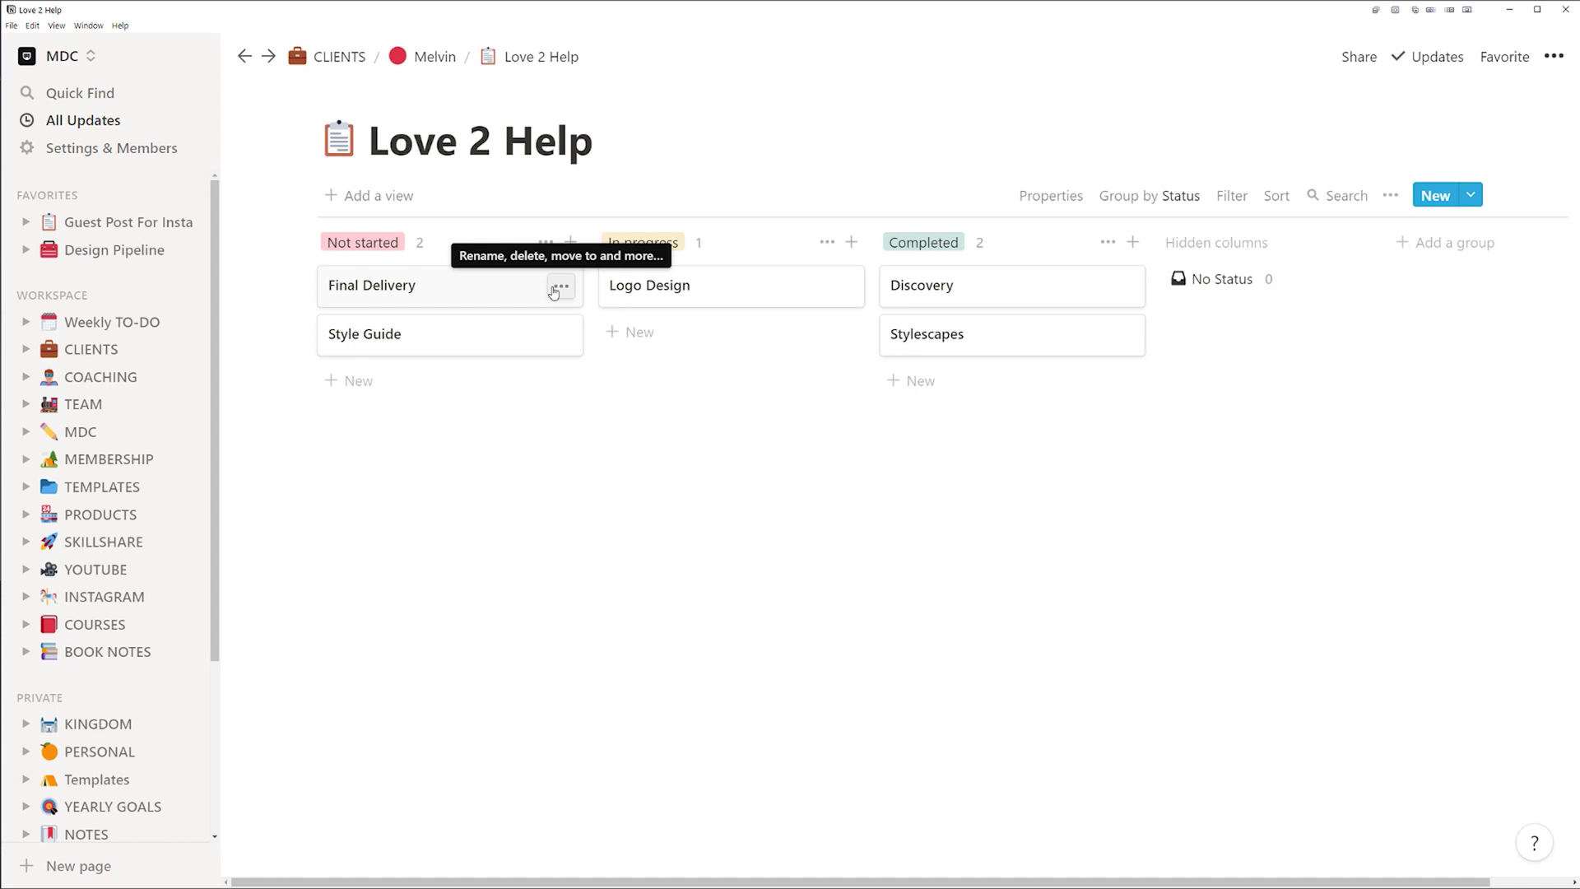
pyautogui.click(434, 56)
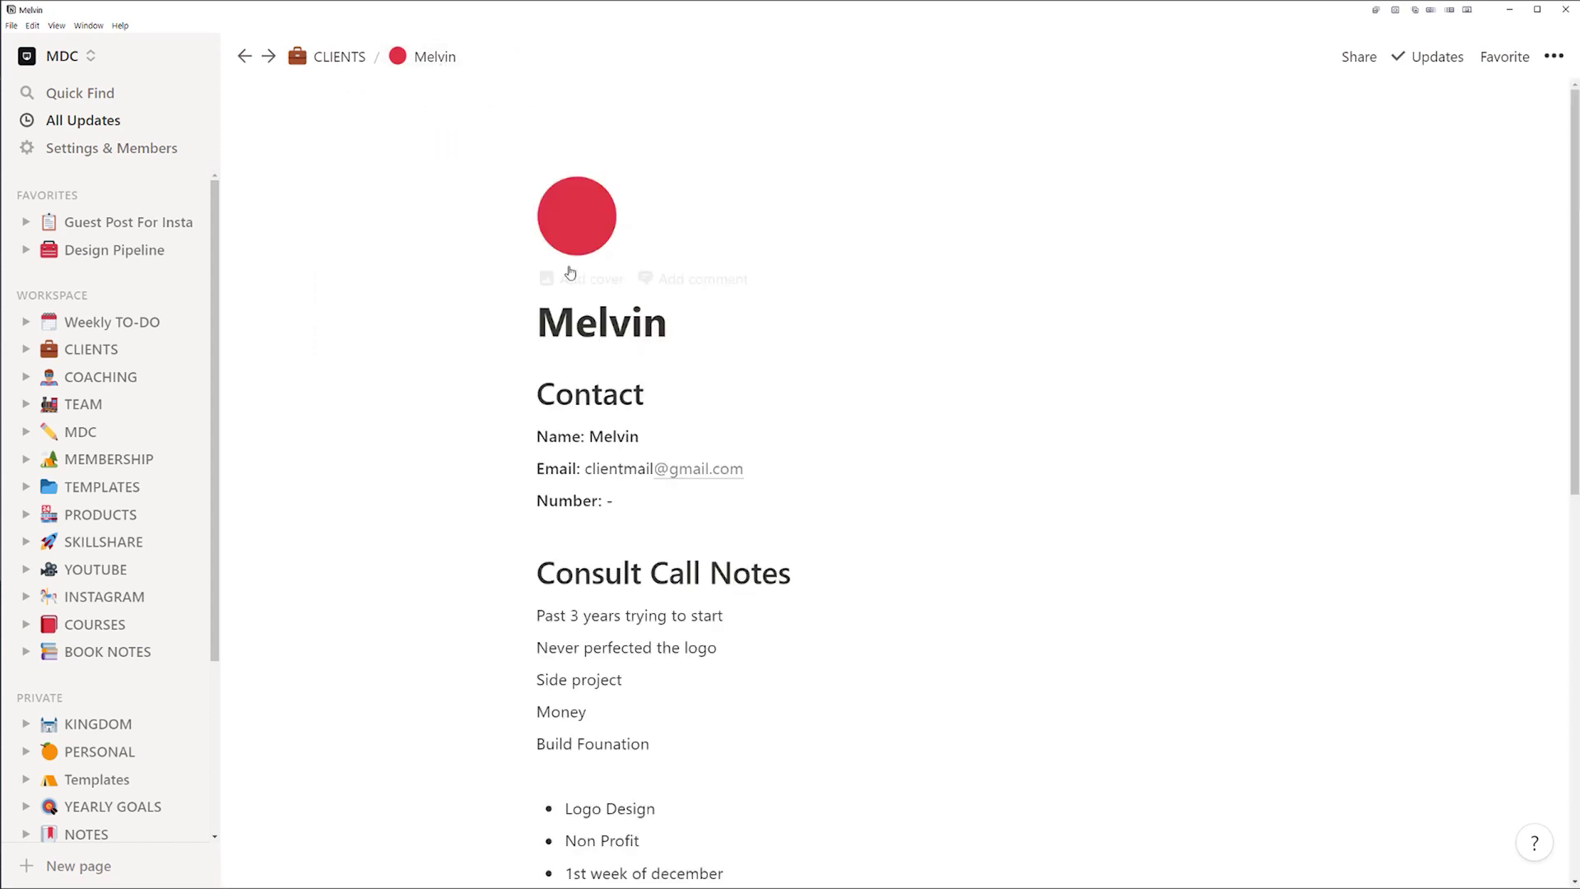
pyautogui.scroll(-9, 818, 440)
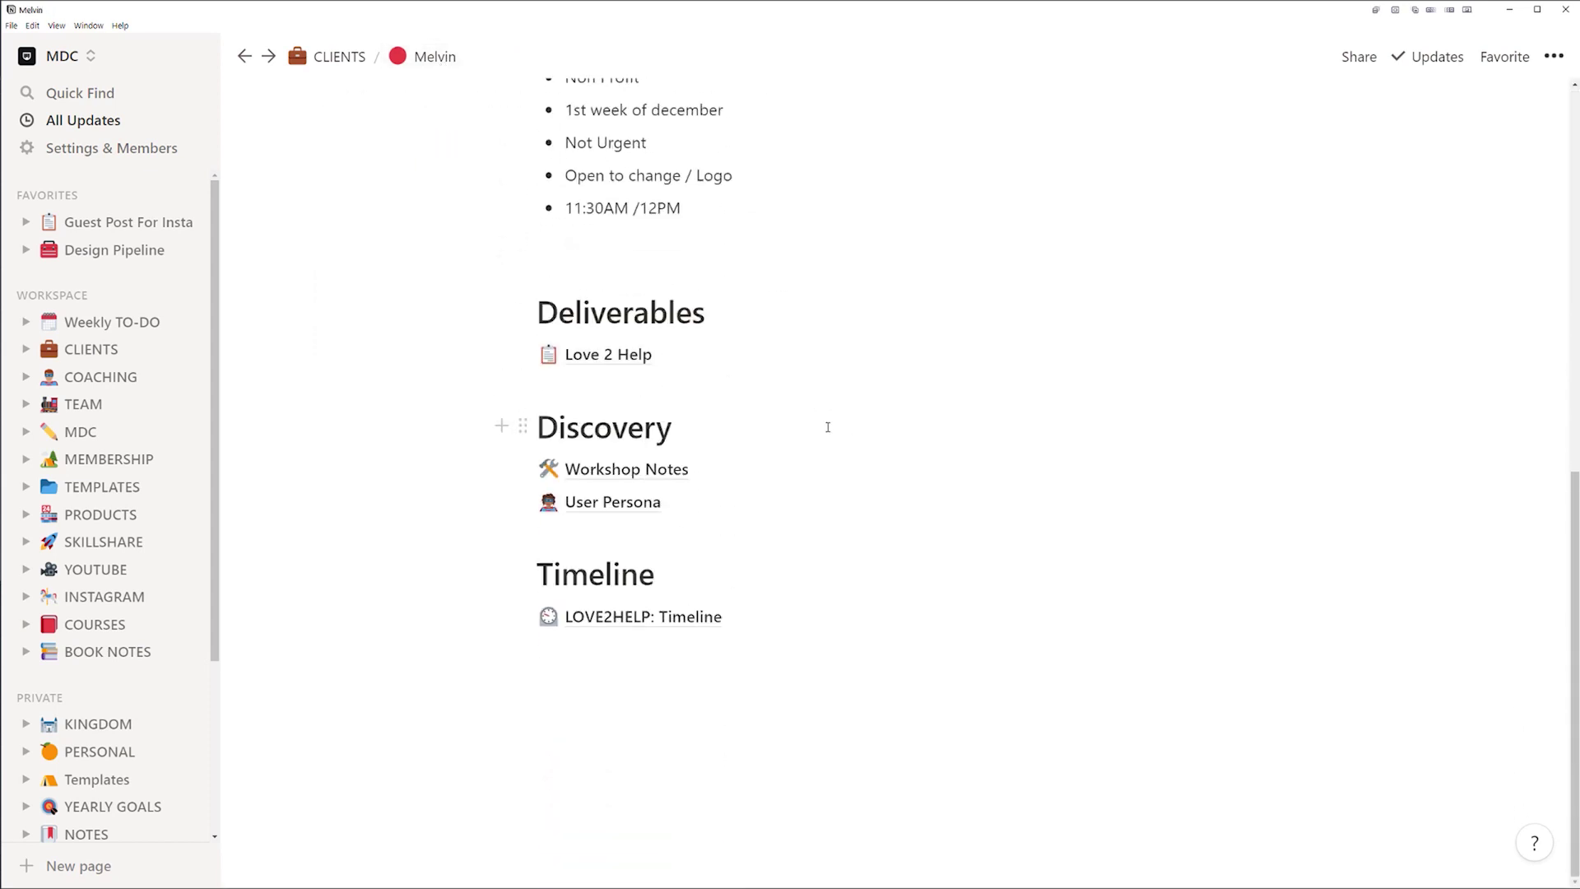
pyautogui.click(613, 470)
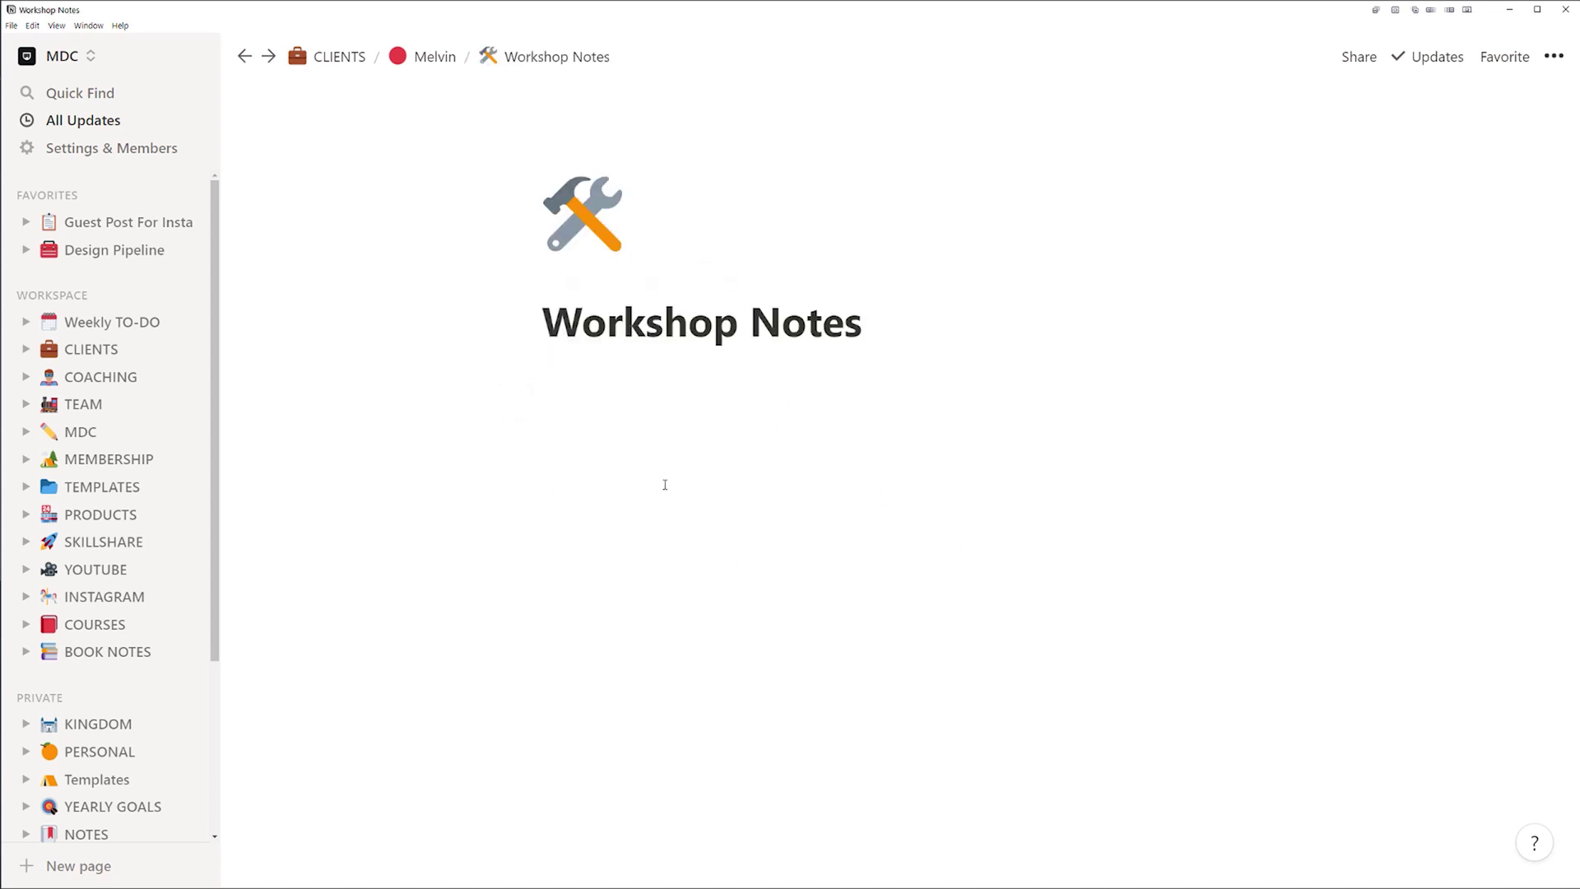
# Step: Check the empty Workshop Notes page, then open User Persona from Melvin's page
pyautogui.click(797, 431)
pyautogui.click(425, 60)
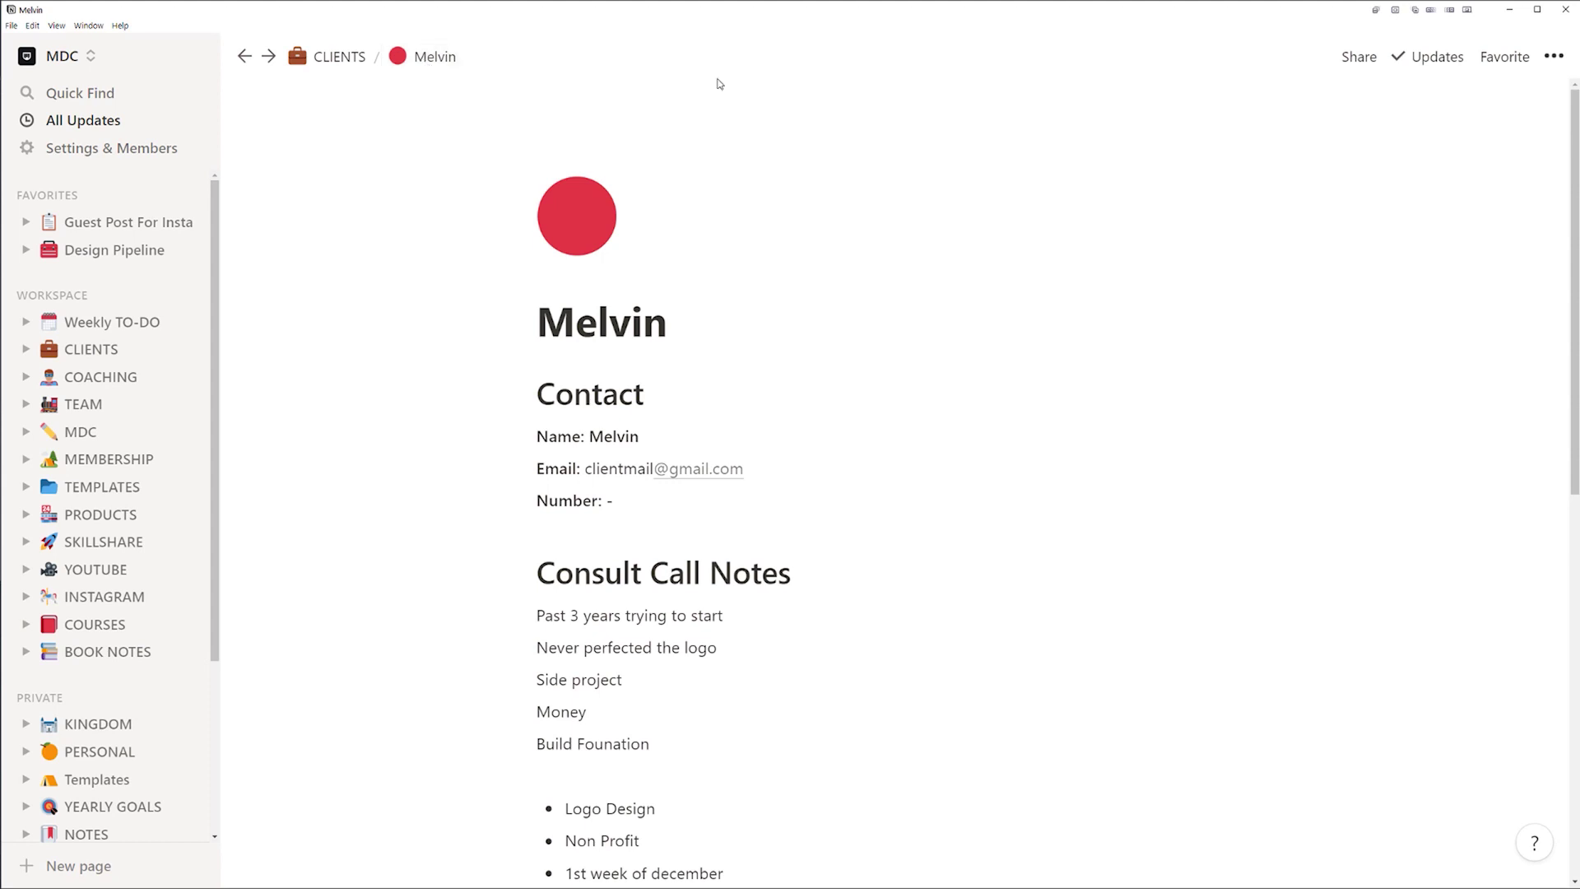
pyautogui.scroll(-9, 839, 670)
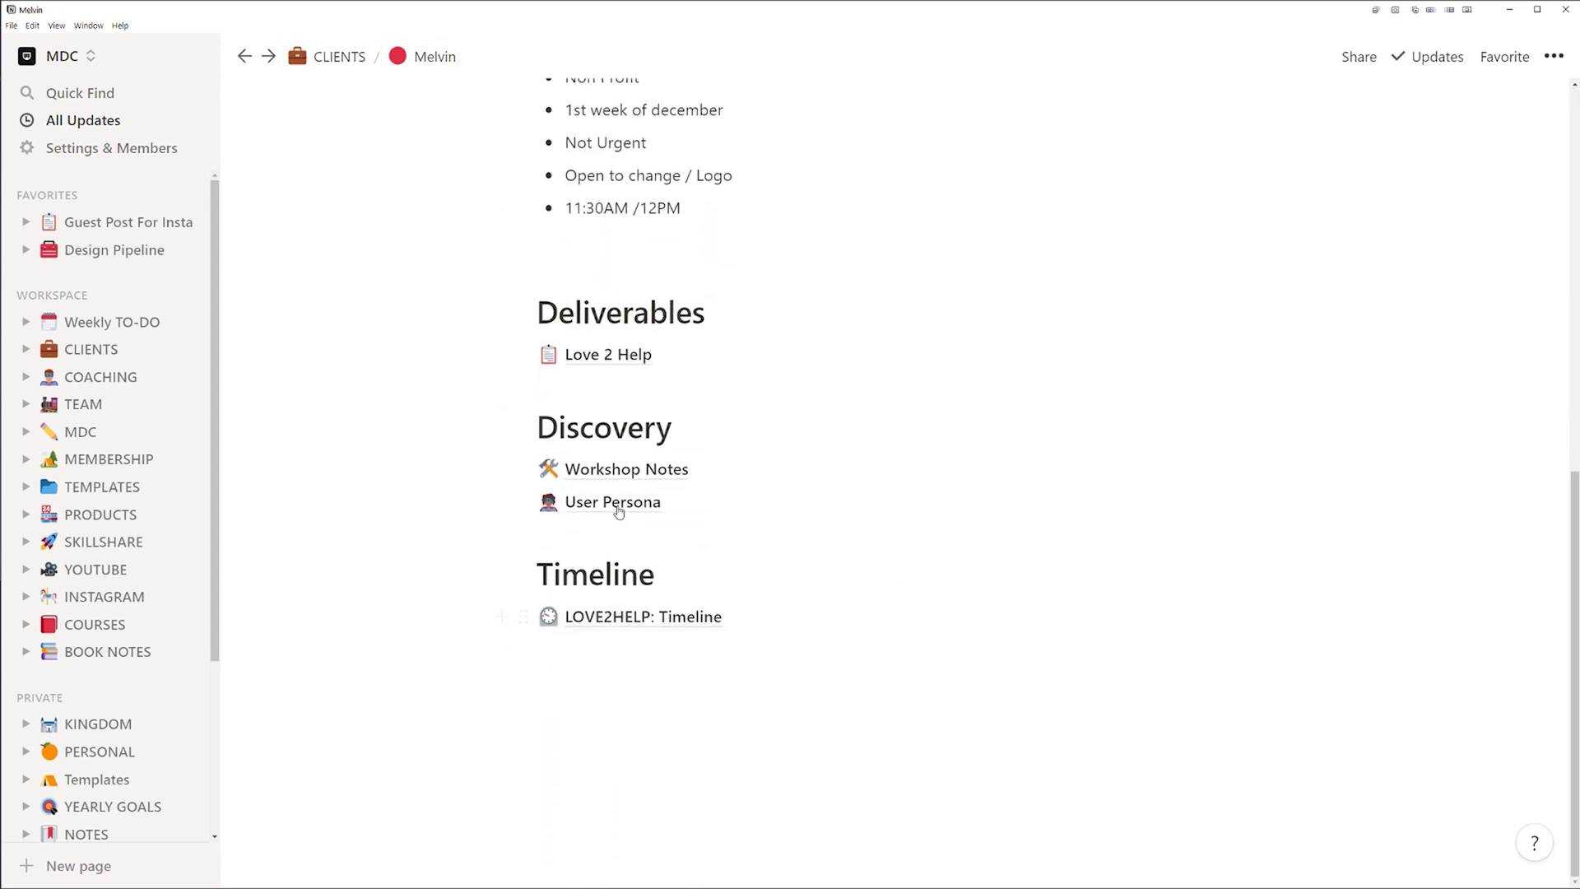
pyautogui.click(610, 517)
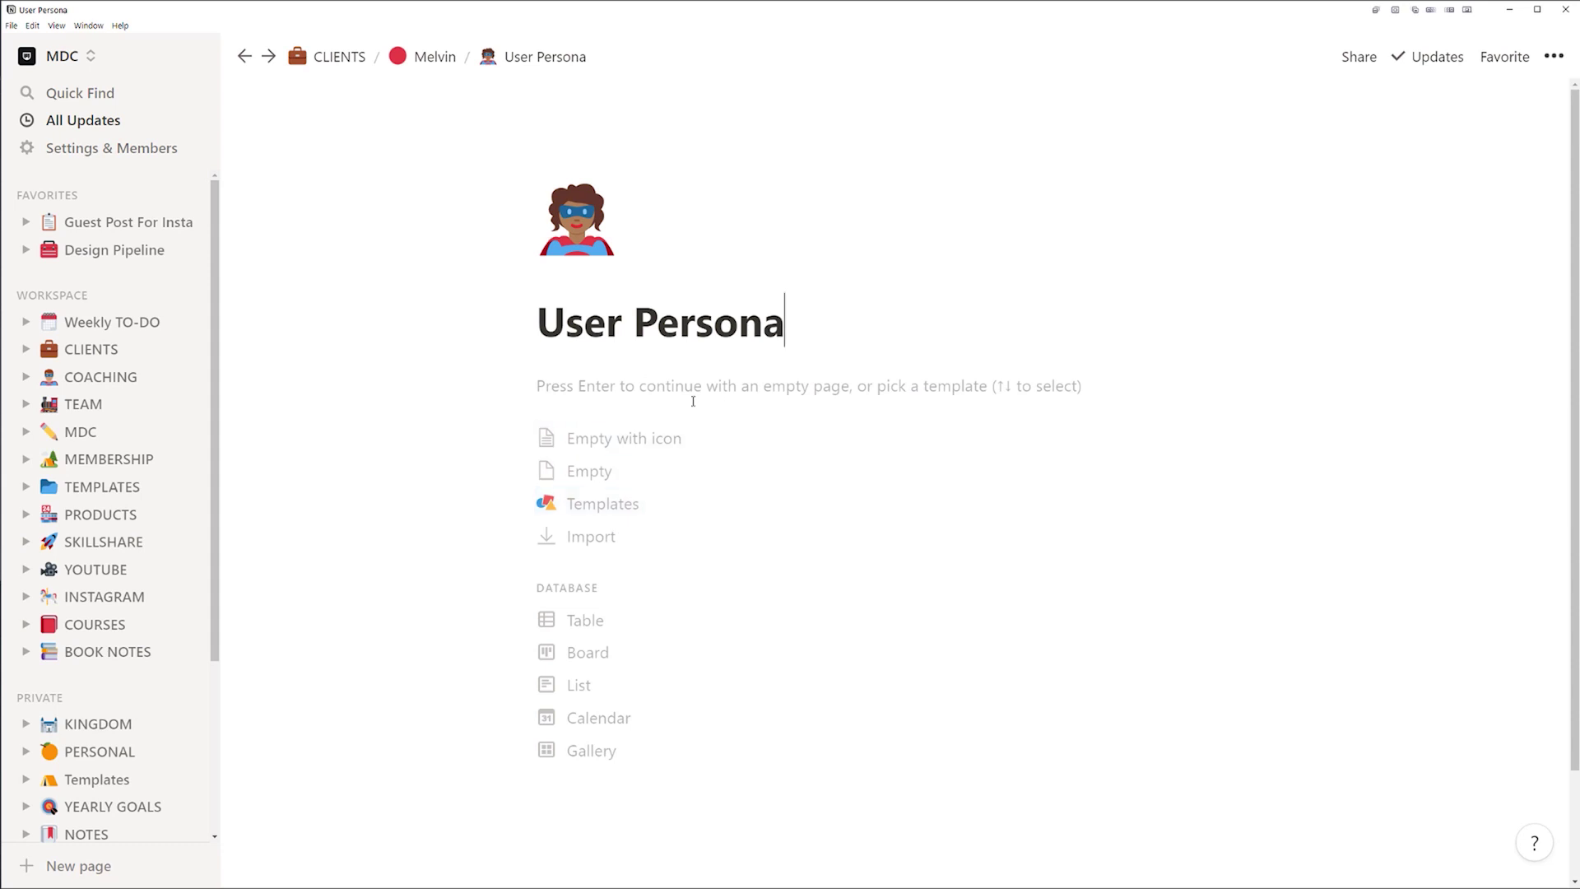
# Step: Return to Melvin's page and open the LOVE2HELP: Timeline calendar
pyautogui.click(435, 56)
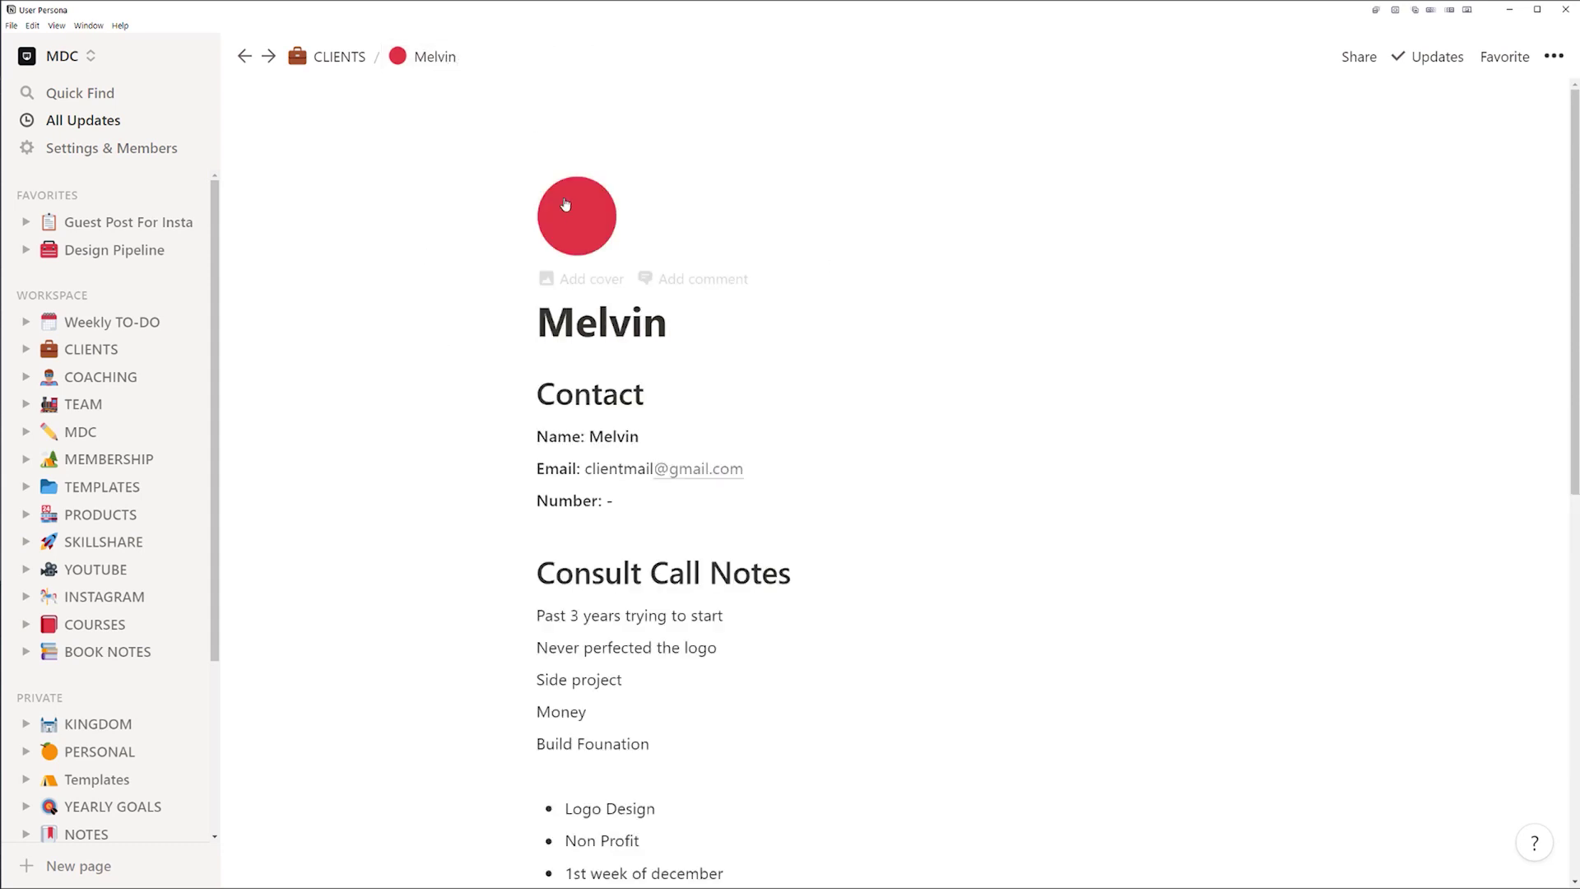
pyautogui.scroll(-6, 575, 215)
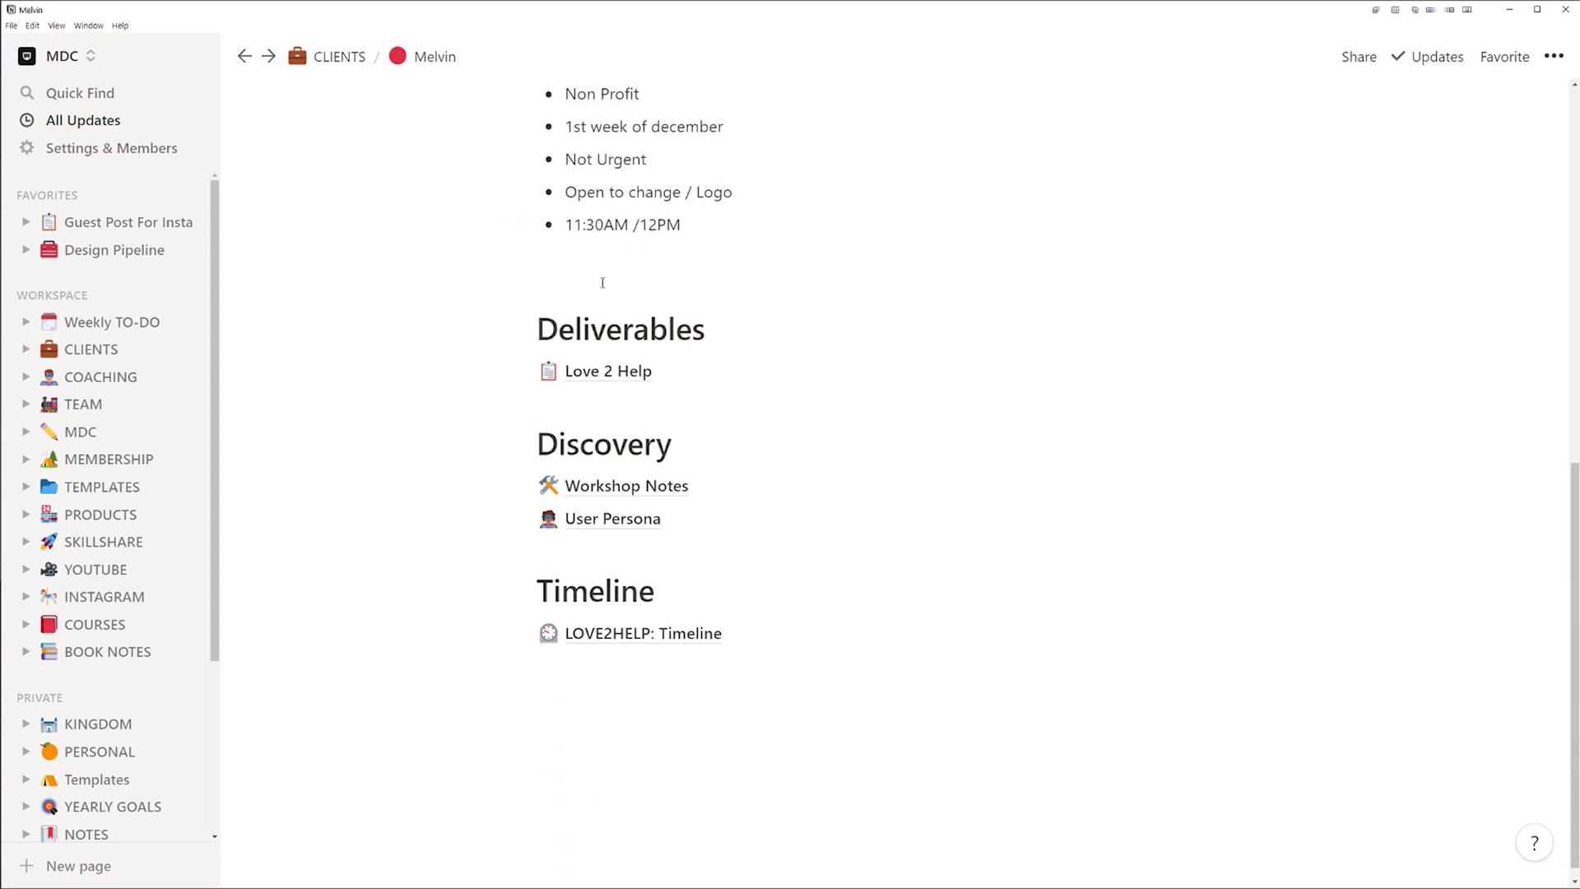
pyautogui.scroll(-1, 702, 511)
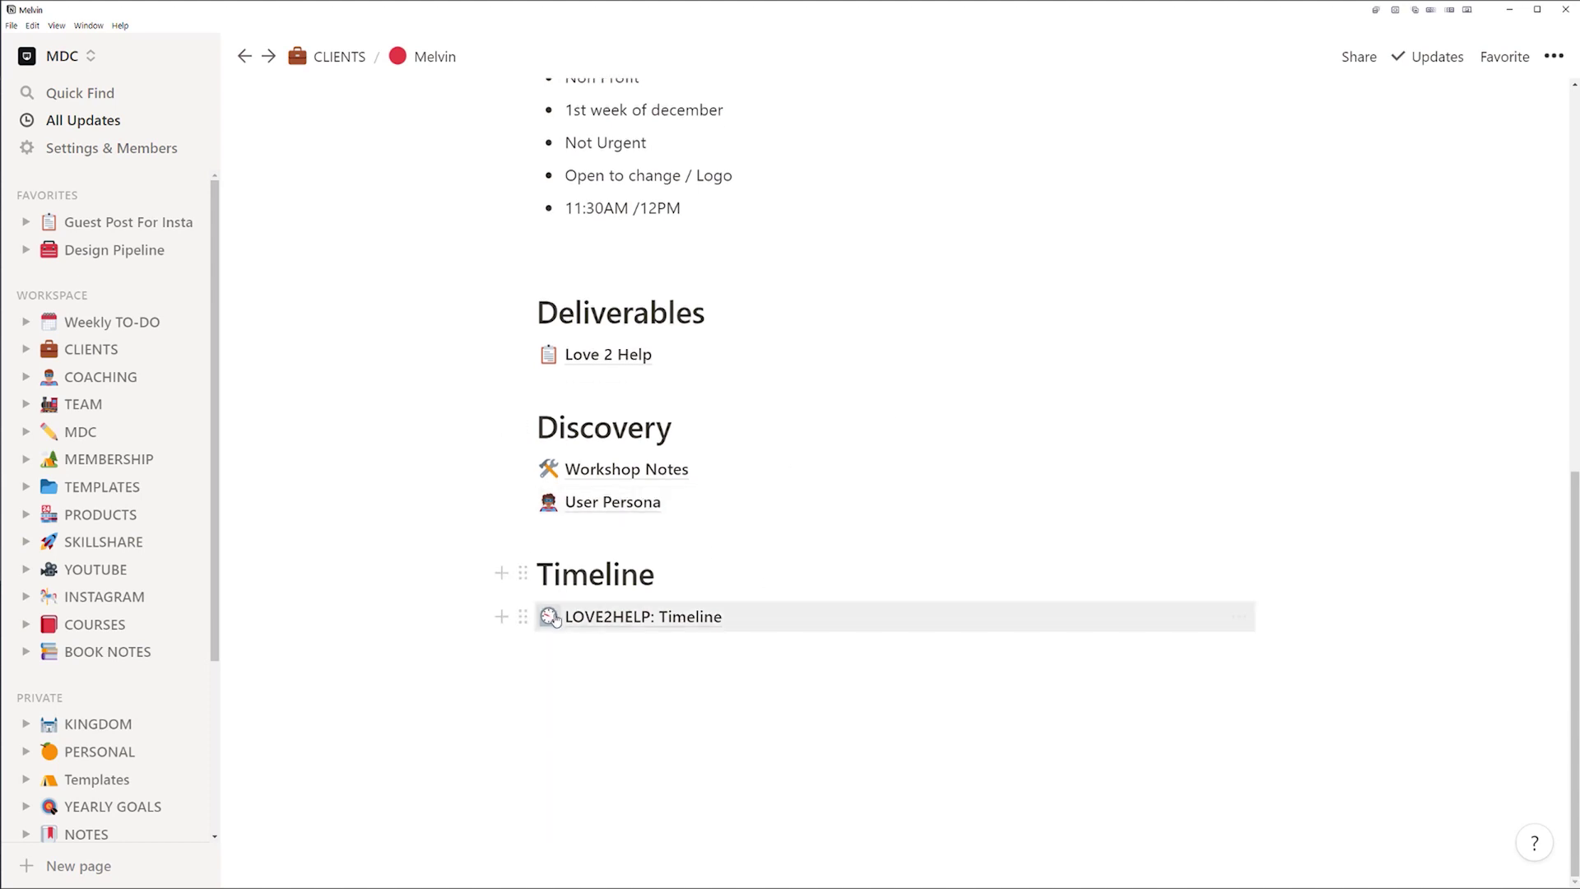
pyautogui.click(600, 623)
# Step: Scroll the November 2020 calendar and preview the REFINEMENT event's details
pyautogui.scroll(-2, 695, 320)
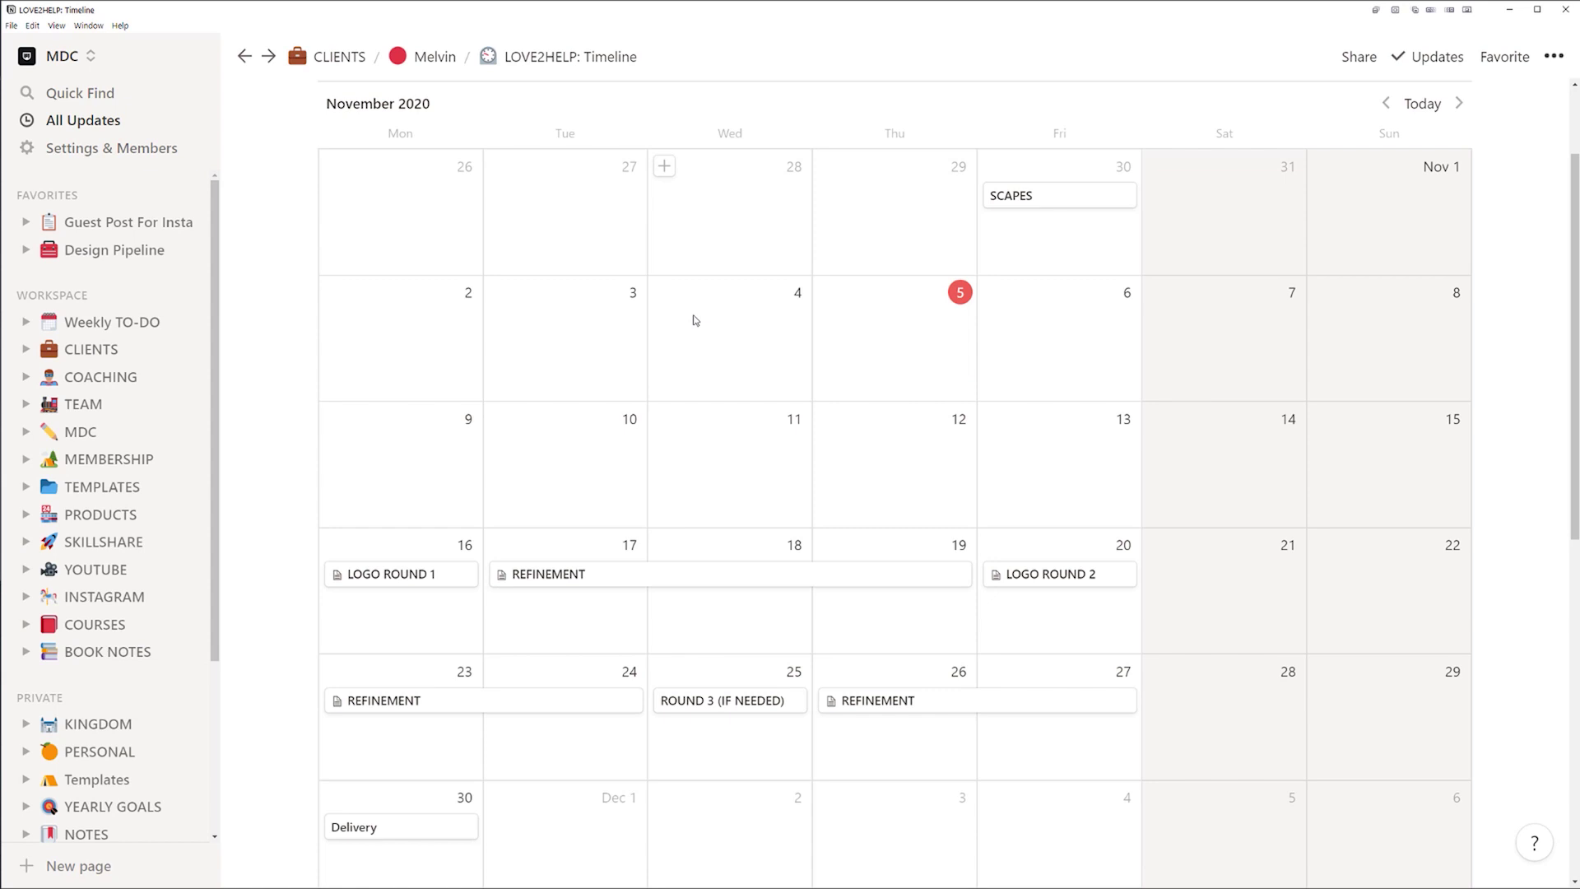
pyautogui.scroll(-2, 696, 320)
pyautogui.click(667, 432)
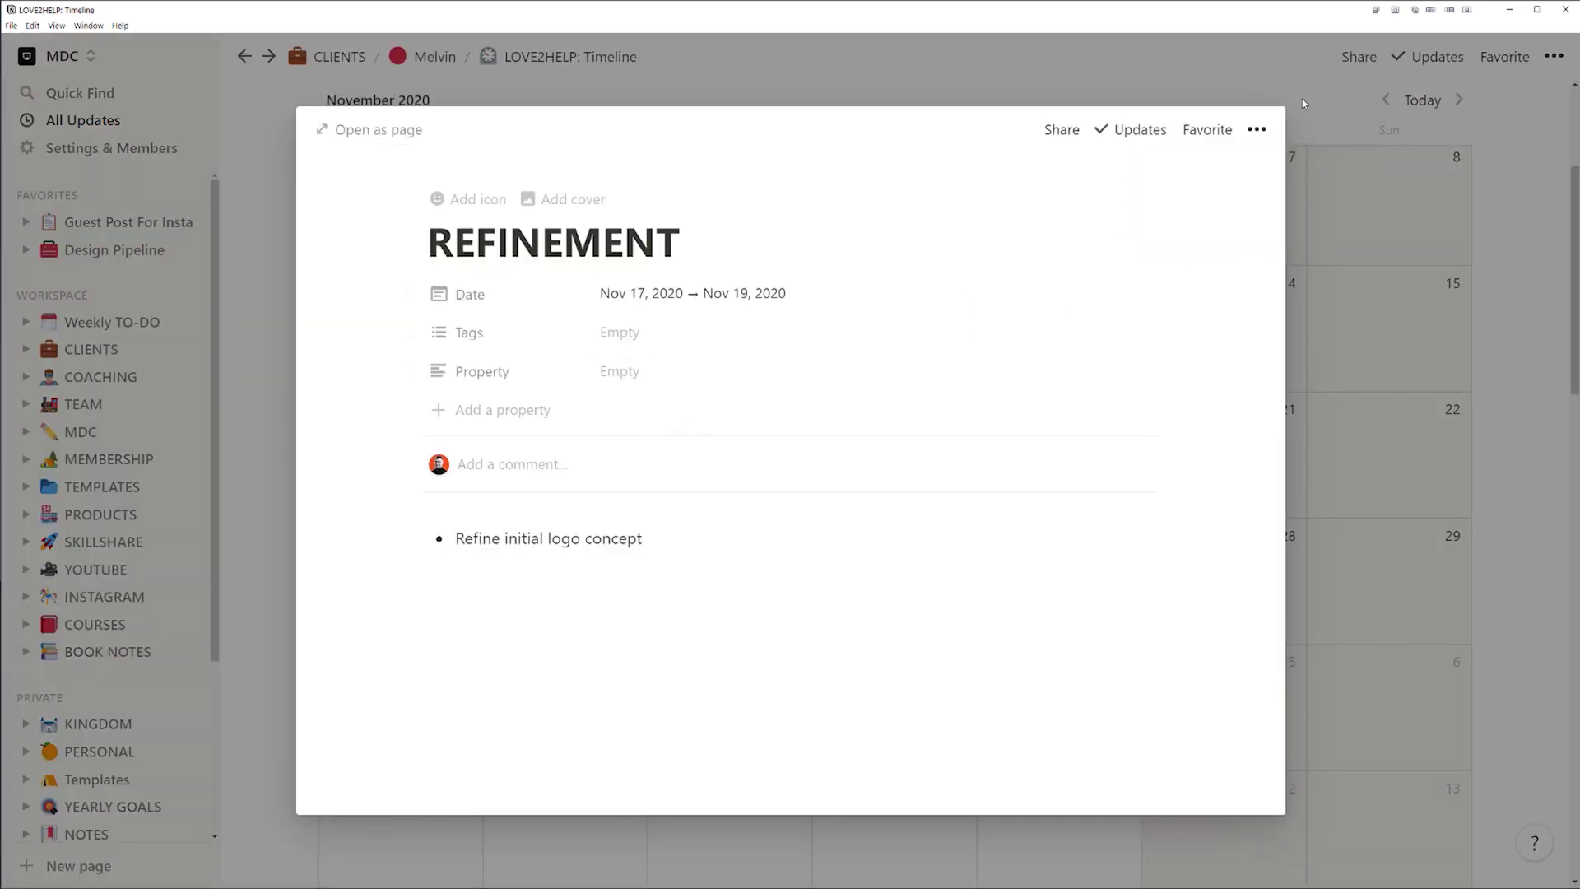
pyautogui.press('Escape')
pyautogui.scroll(-2, 458, 415)
pyautogui.scroll(4, 459, 415)
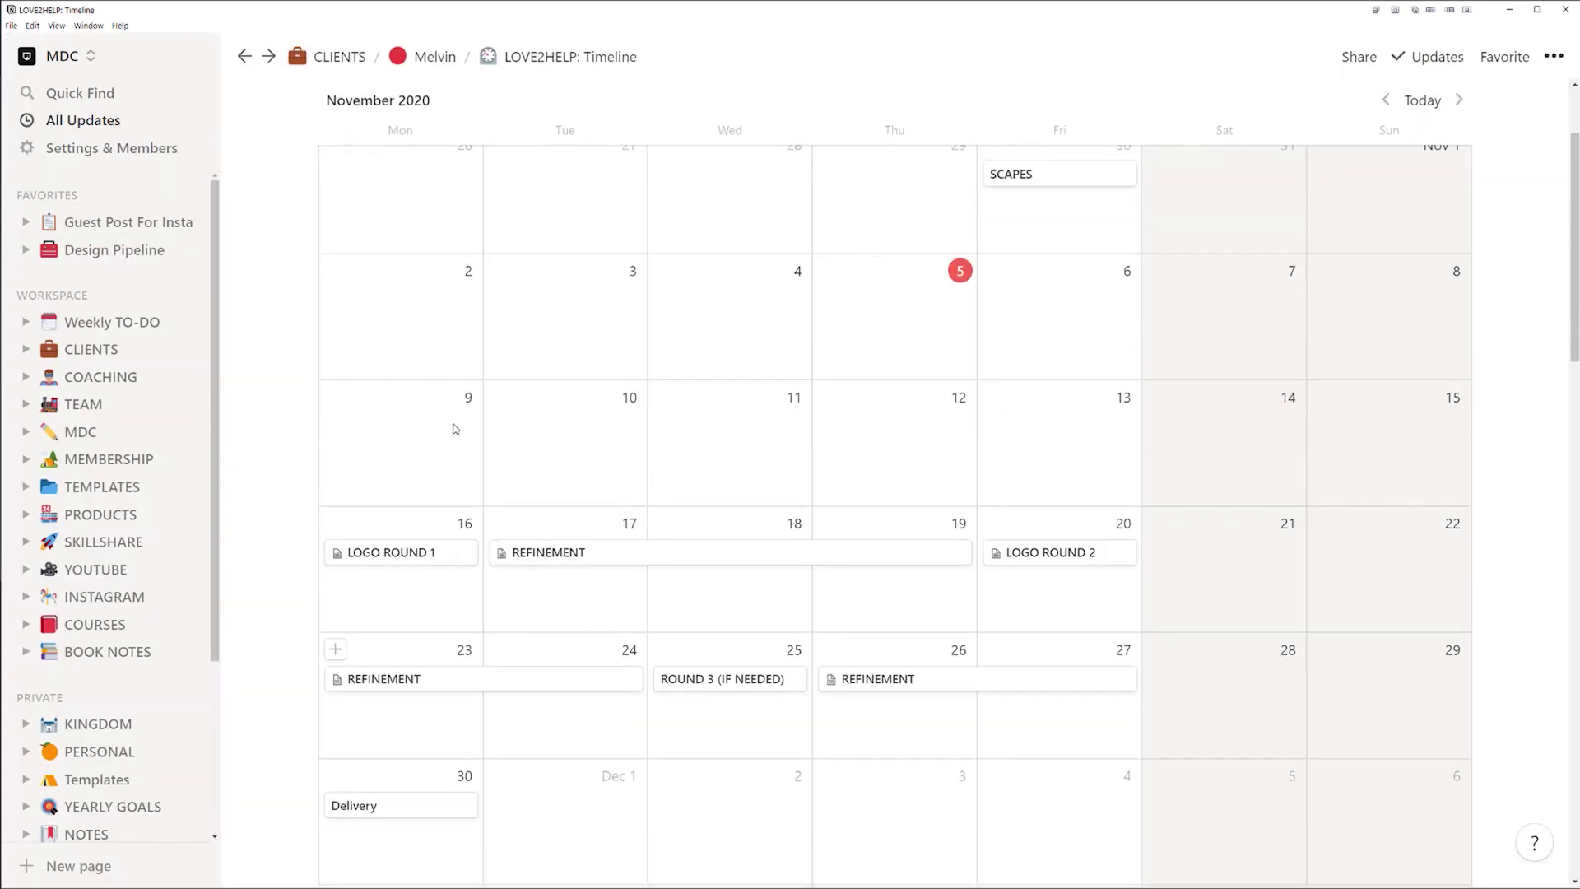
# Step: Look at the timeline calendar's sharing options, then scroll the calendar again
pyautogui.click(1359, 56)
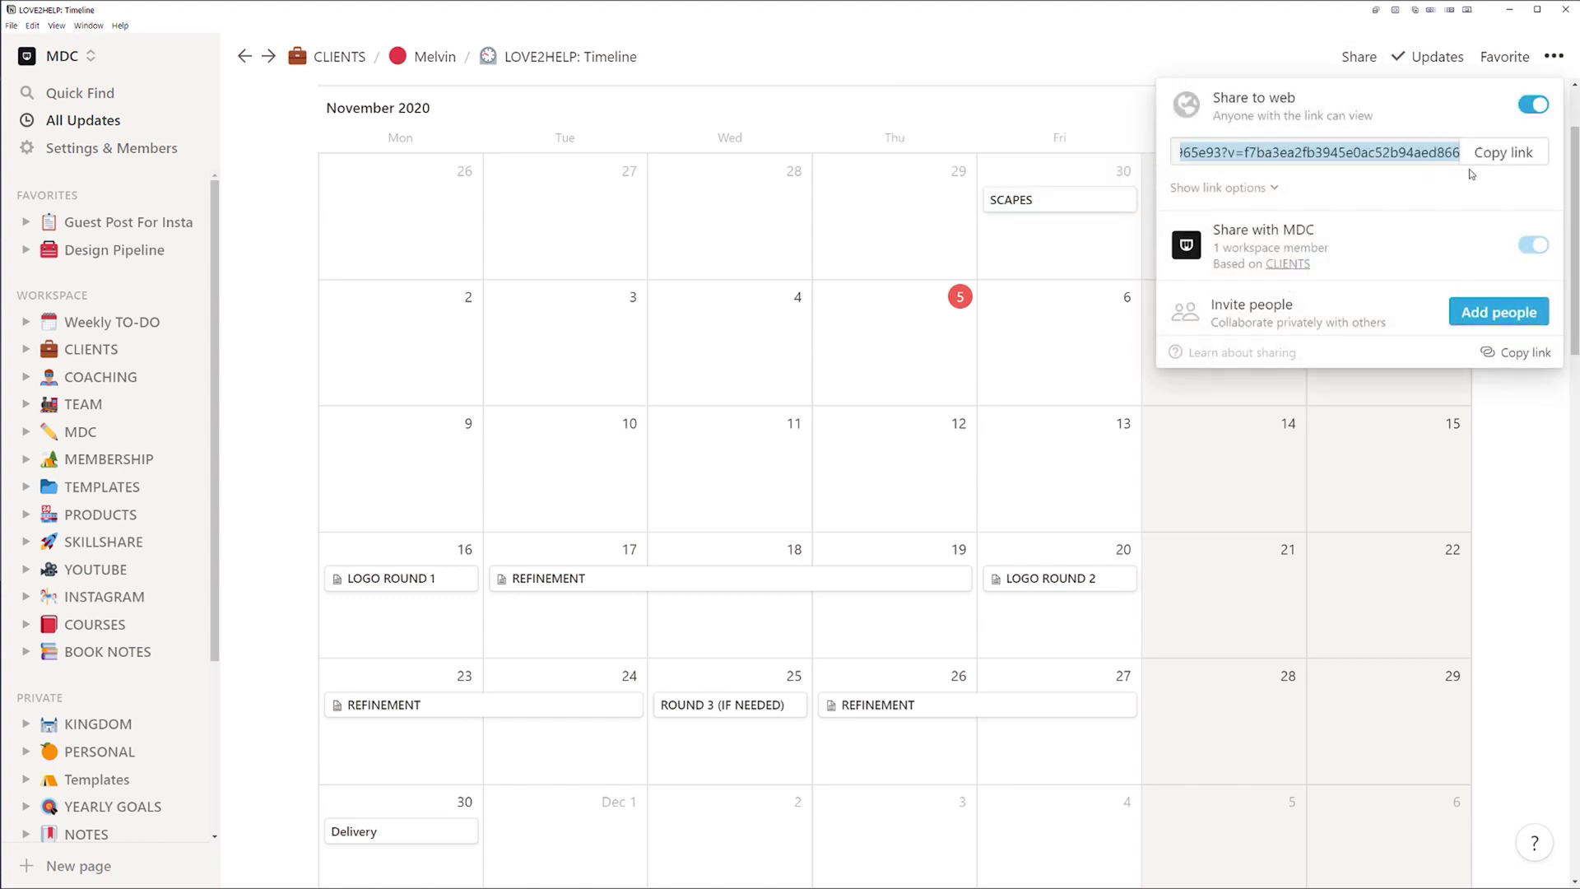
pyautogui.click(821, 293)
pyautogui.scroll(-1, 792, 283)
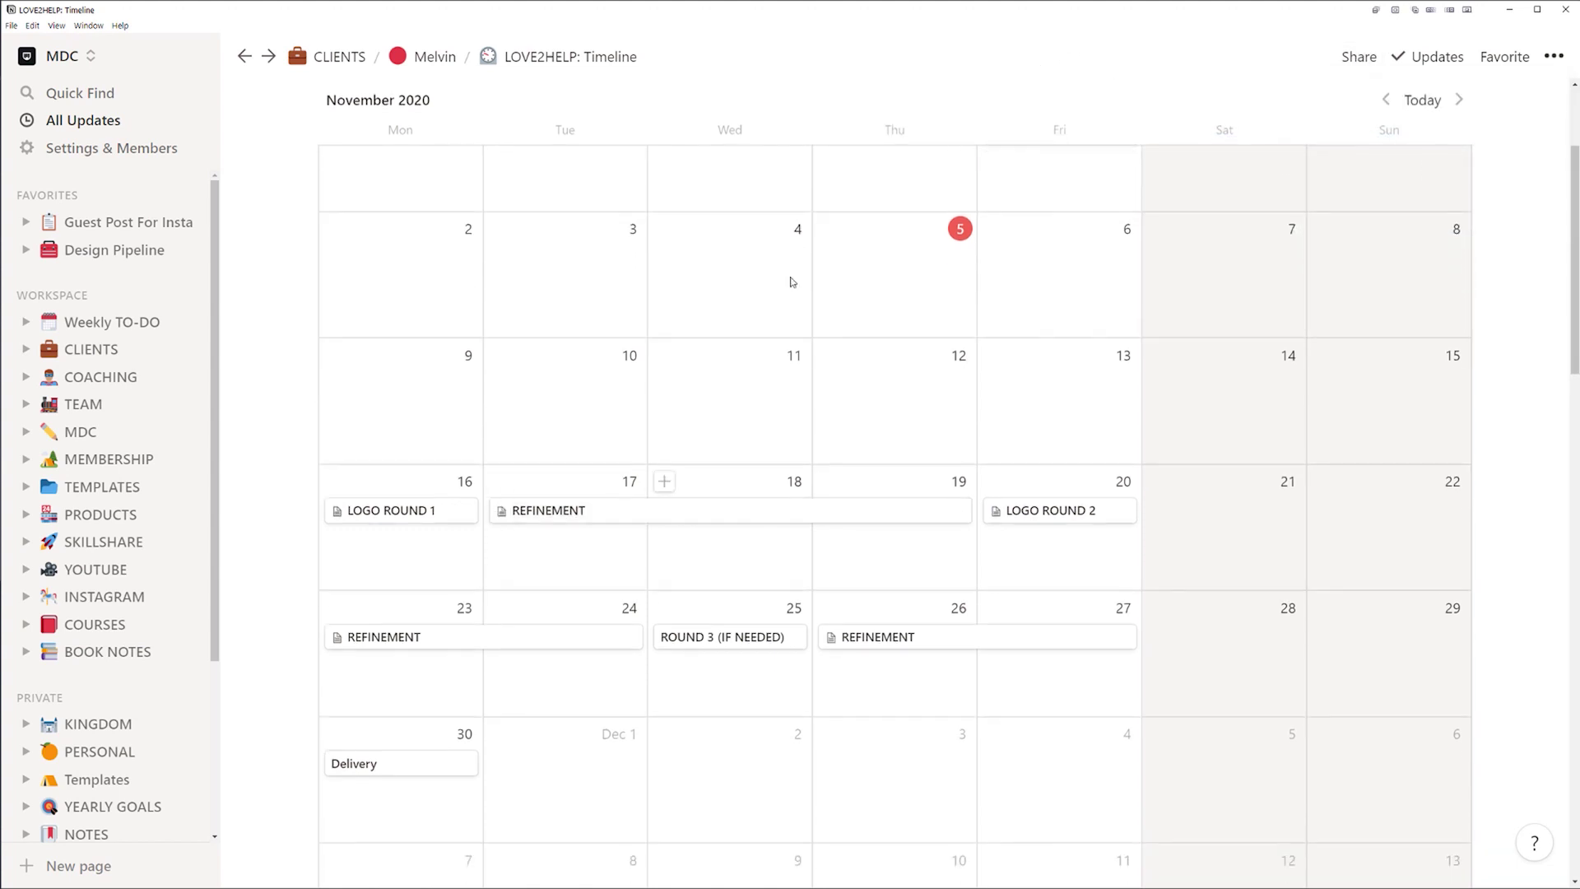
pyautogui.scroll(2, 976, 388)
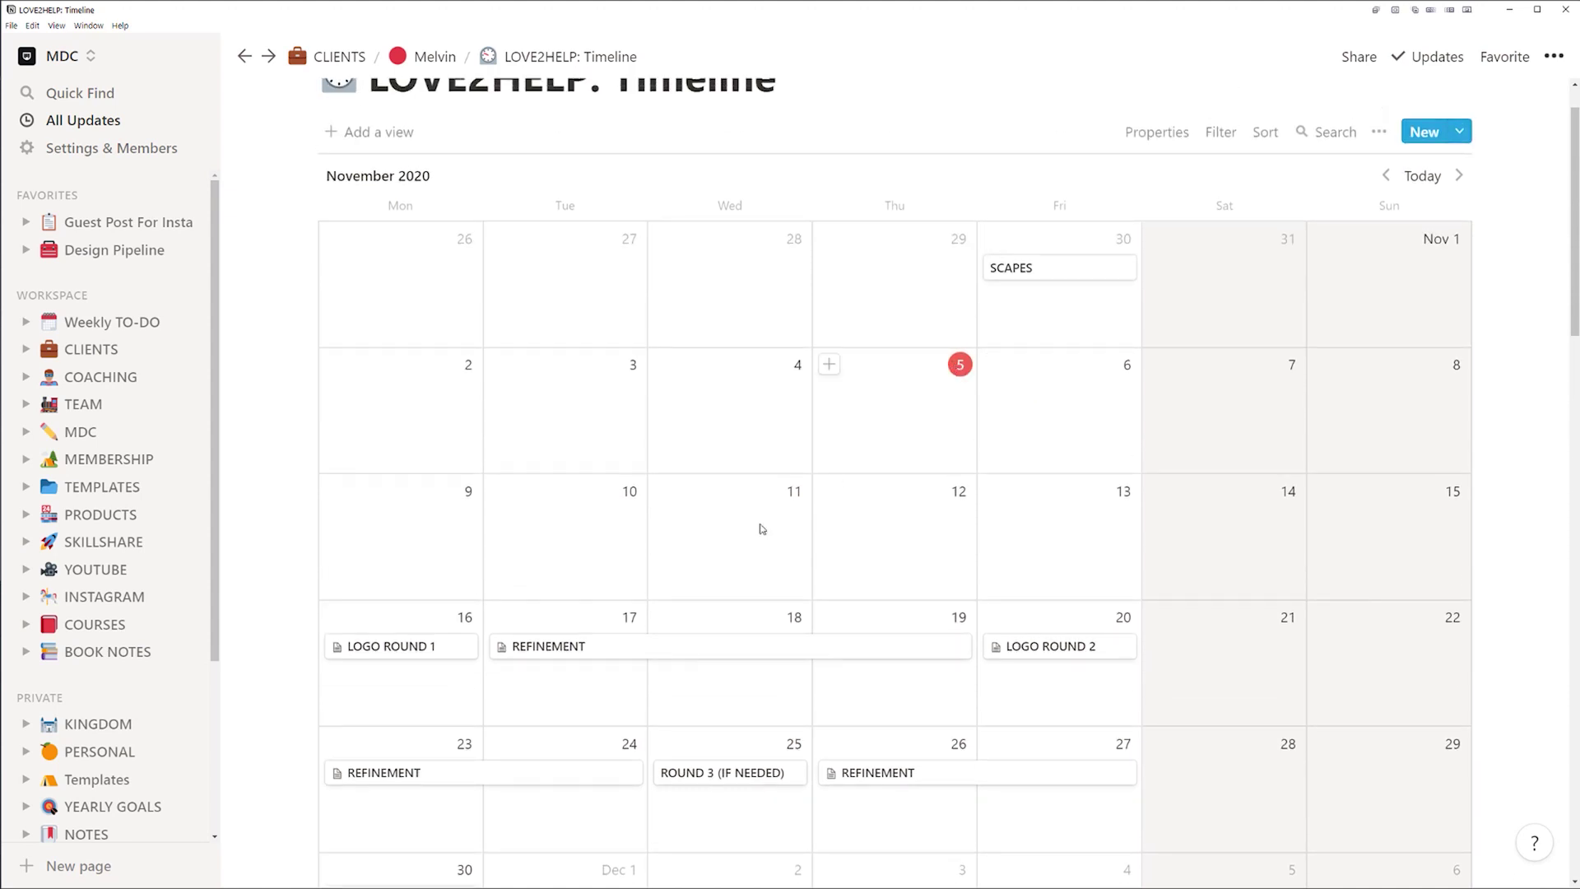
pyautogui.scroll(-3, 762, 528)
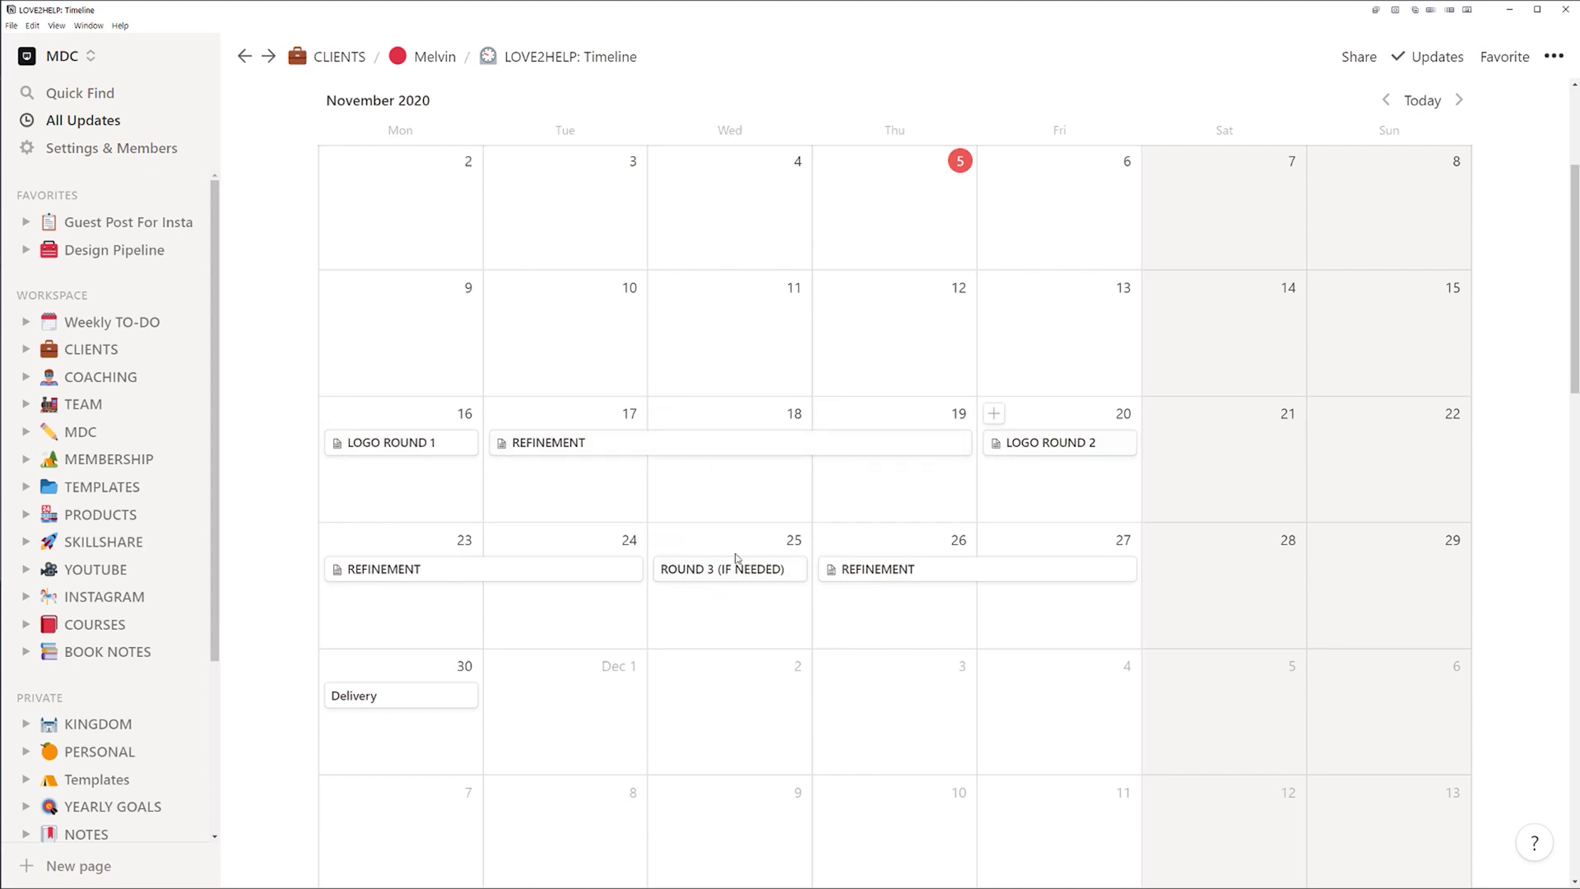
pyautogui.scroll(-1, 708, 830)
pyautogui.scroll(5, 708, 829)
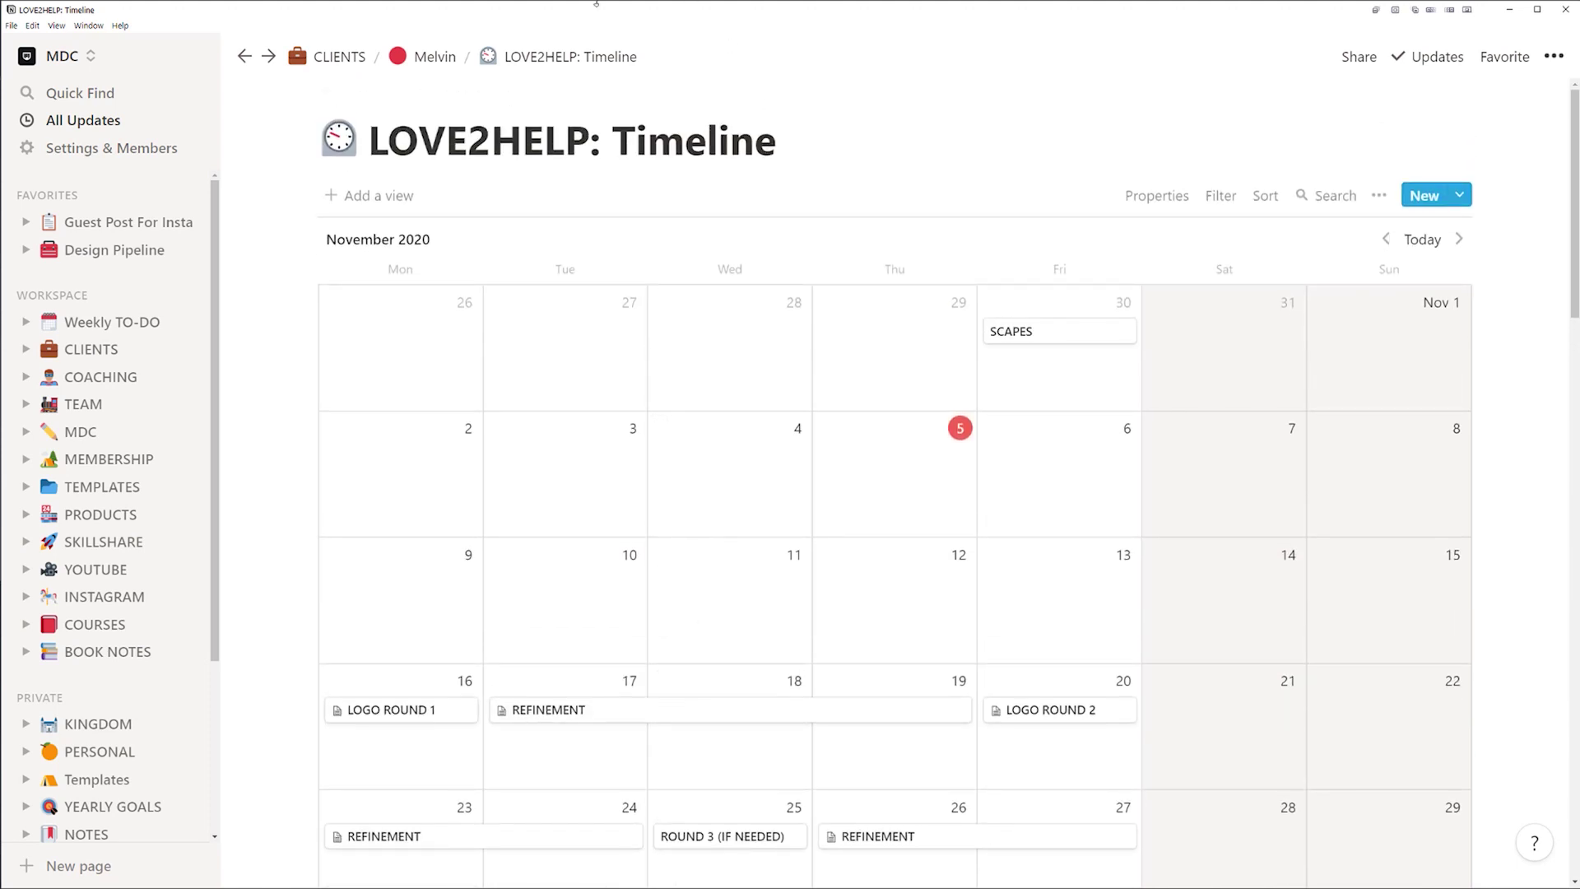
# Step: Go back to Melvin's client page and scroll through its sections
pyautogui.click(434, 56)
pyautogui.scroll(-3, 751, 201)
pyautogui.scroll(-3, 905, 329)
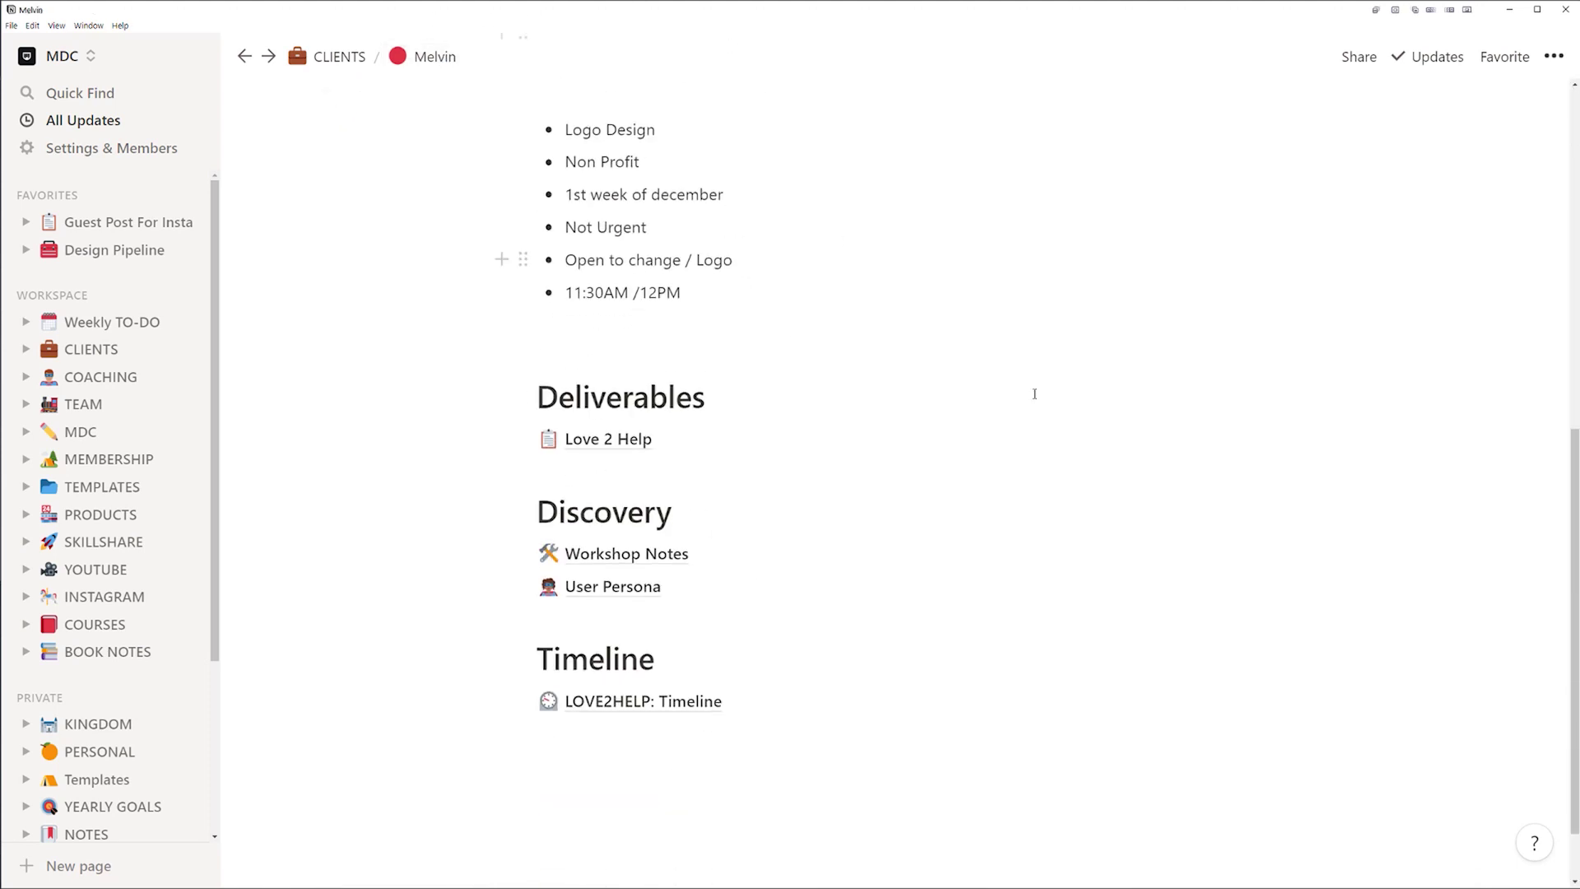
pyautogui.scroll(7, 919, 791)
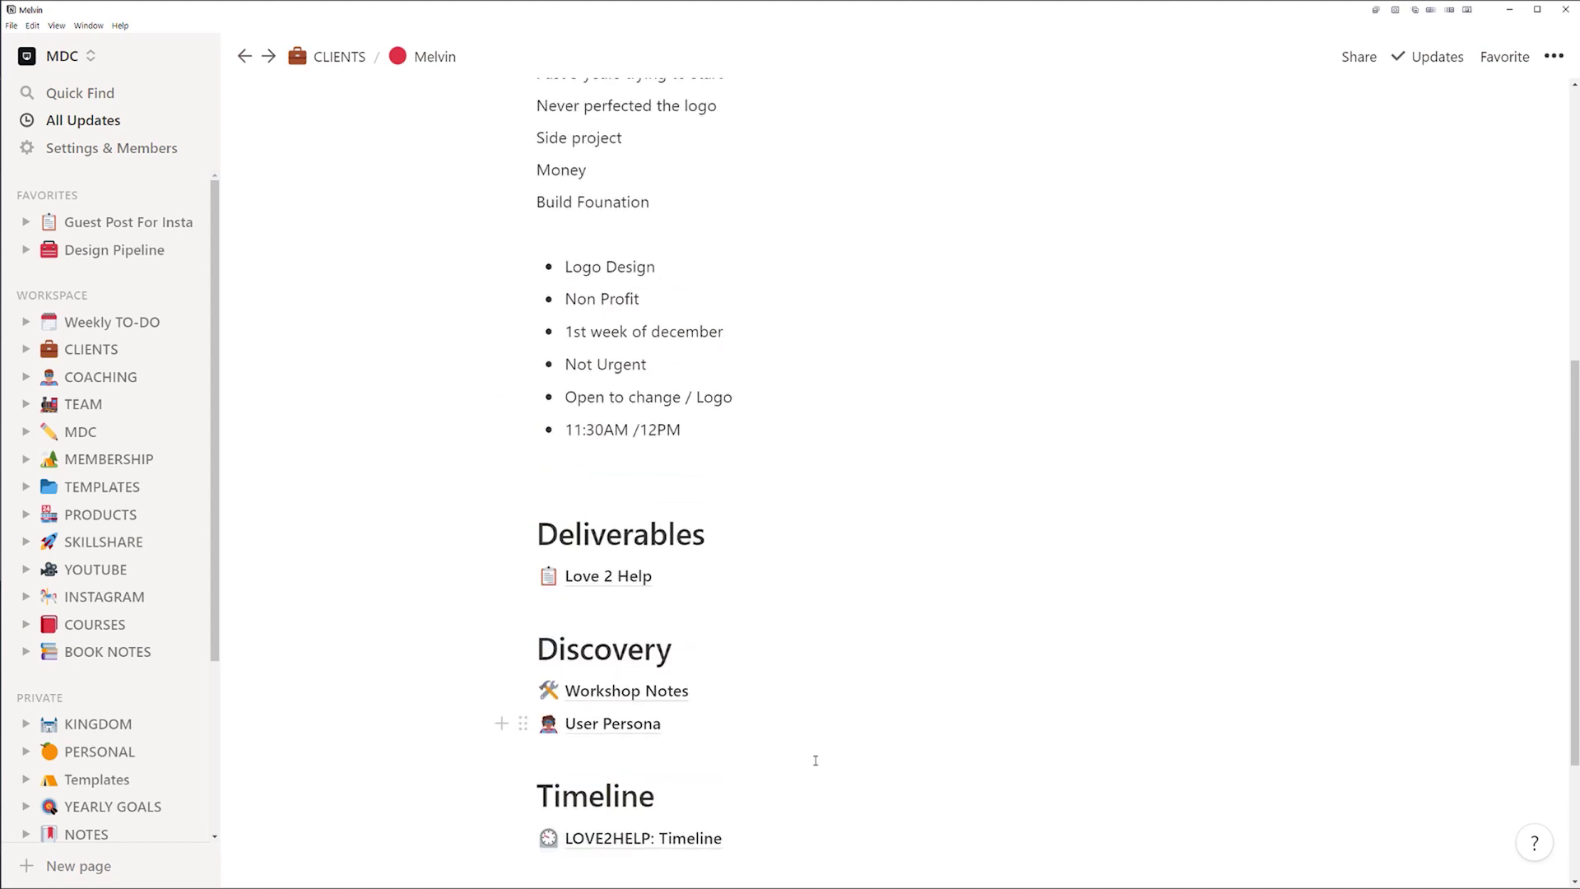
# Step: Open Weekly TO-DO and highlight Wednesday's and Tuesday's most important tasks
pyautogui.click(366, 63)
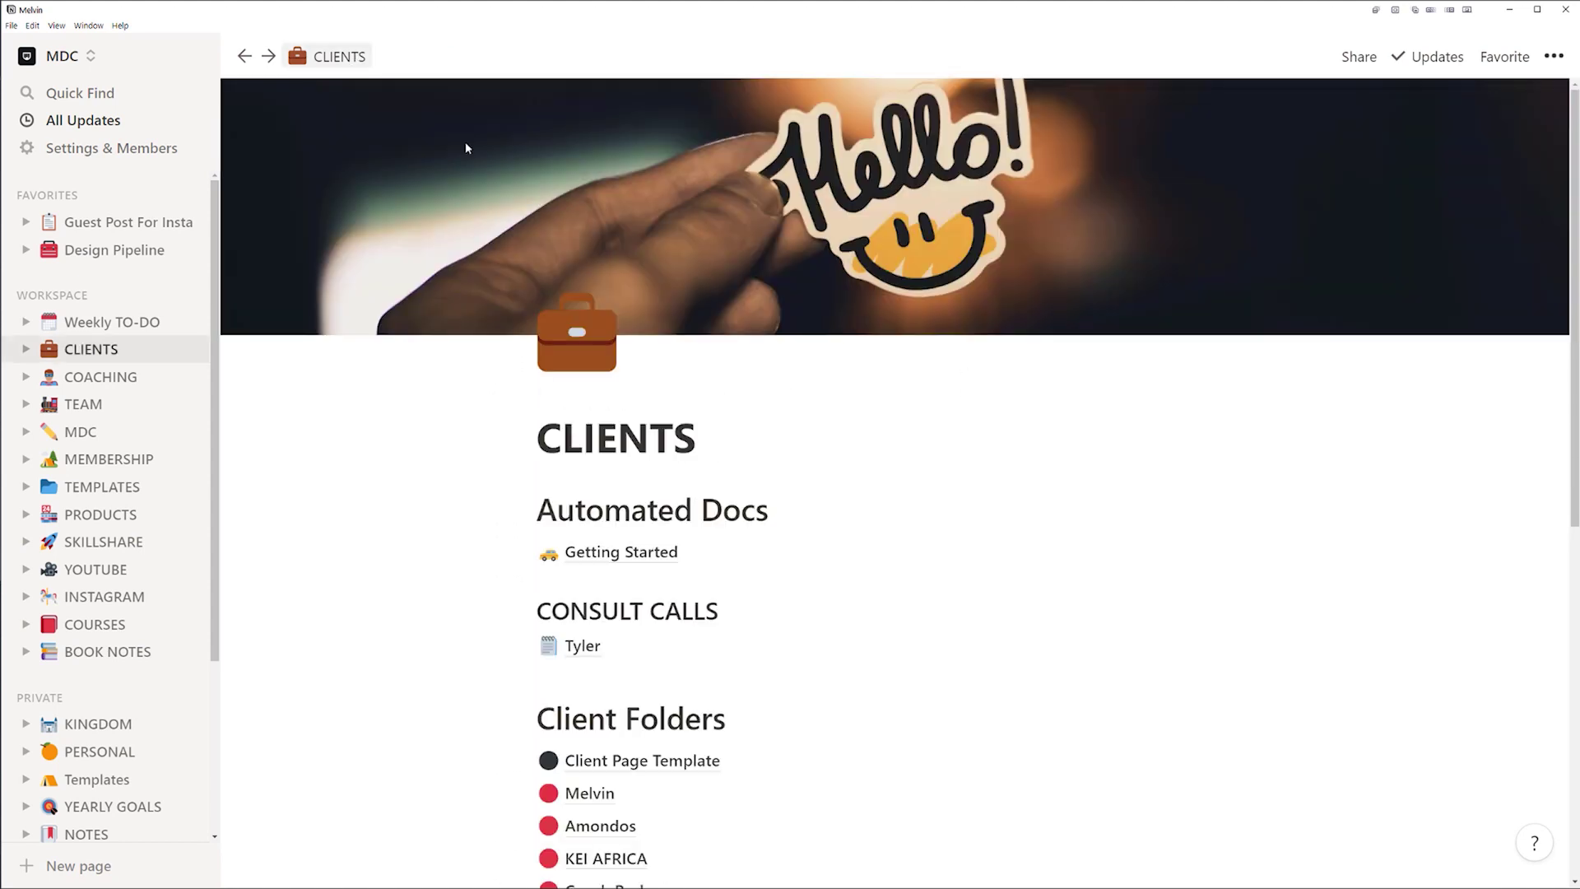
pyautogui.click(96, 321)
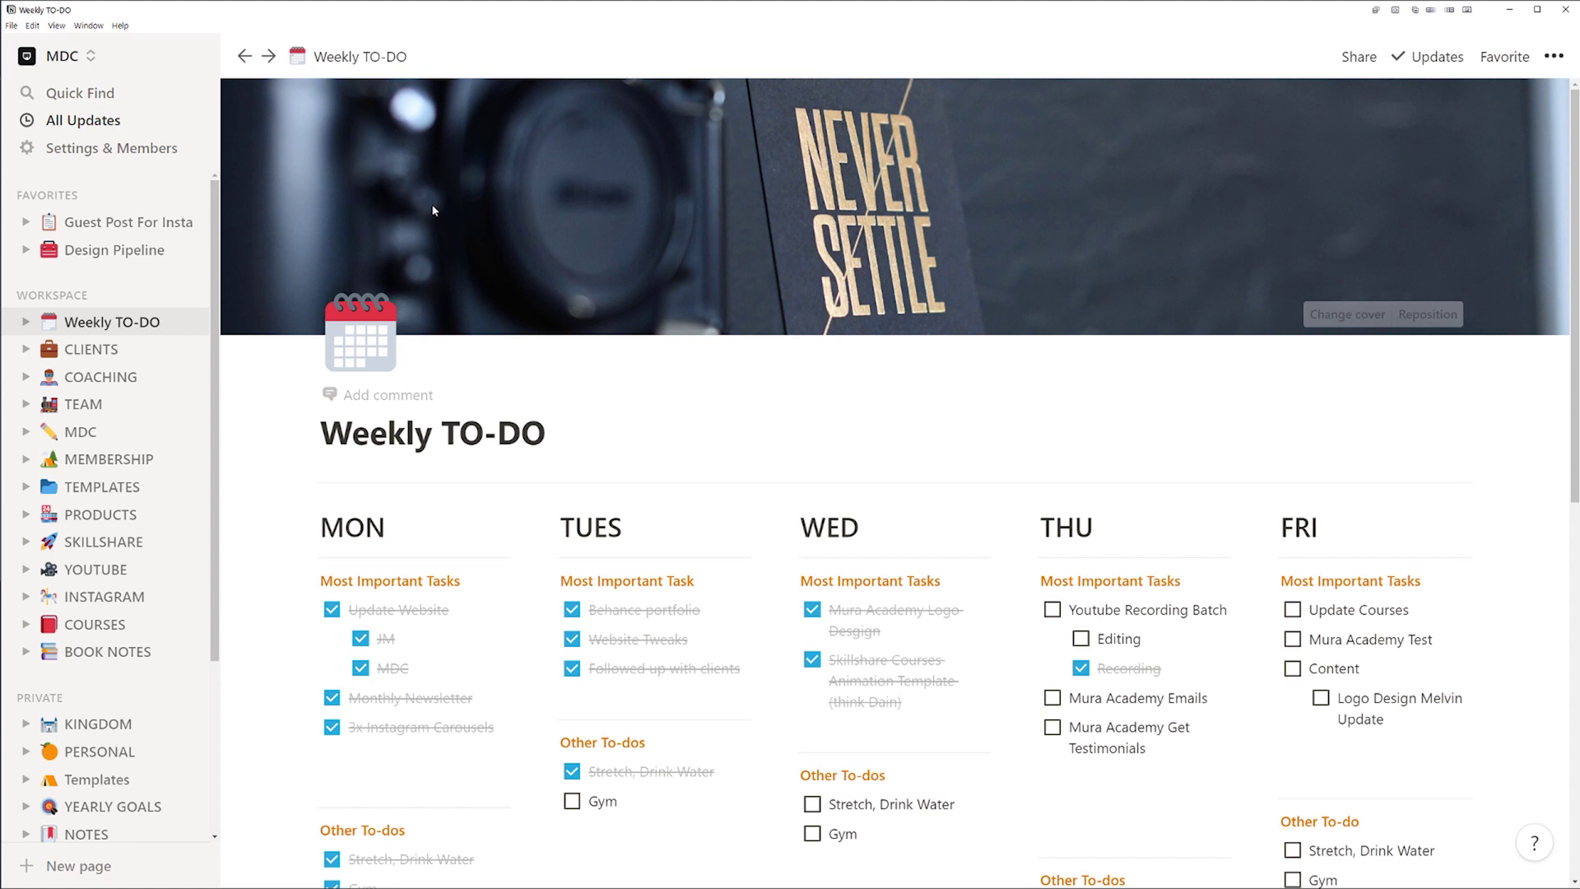
pyautogui.scroll(-3, 492, 262)
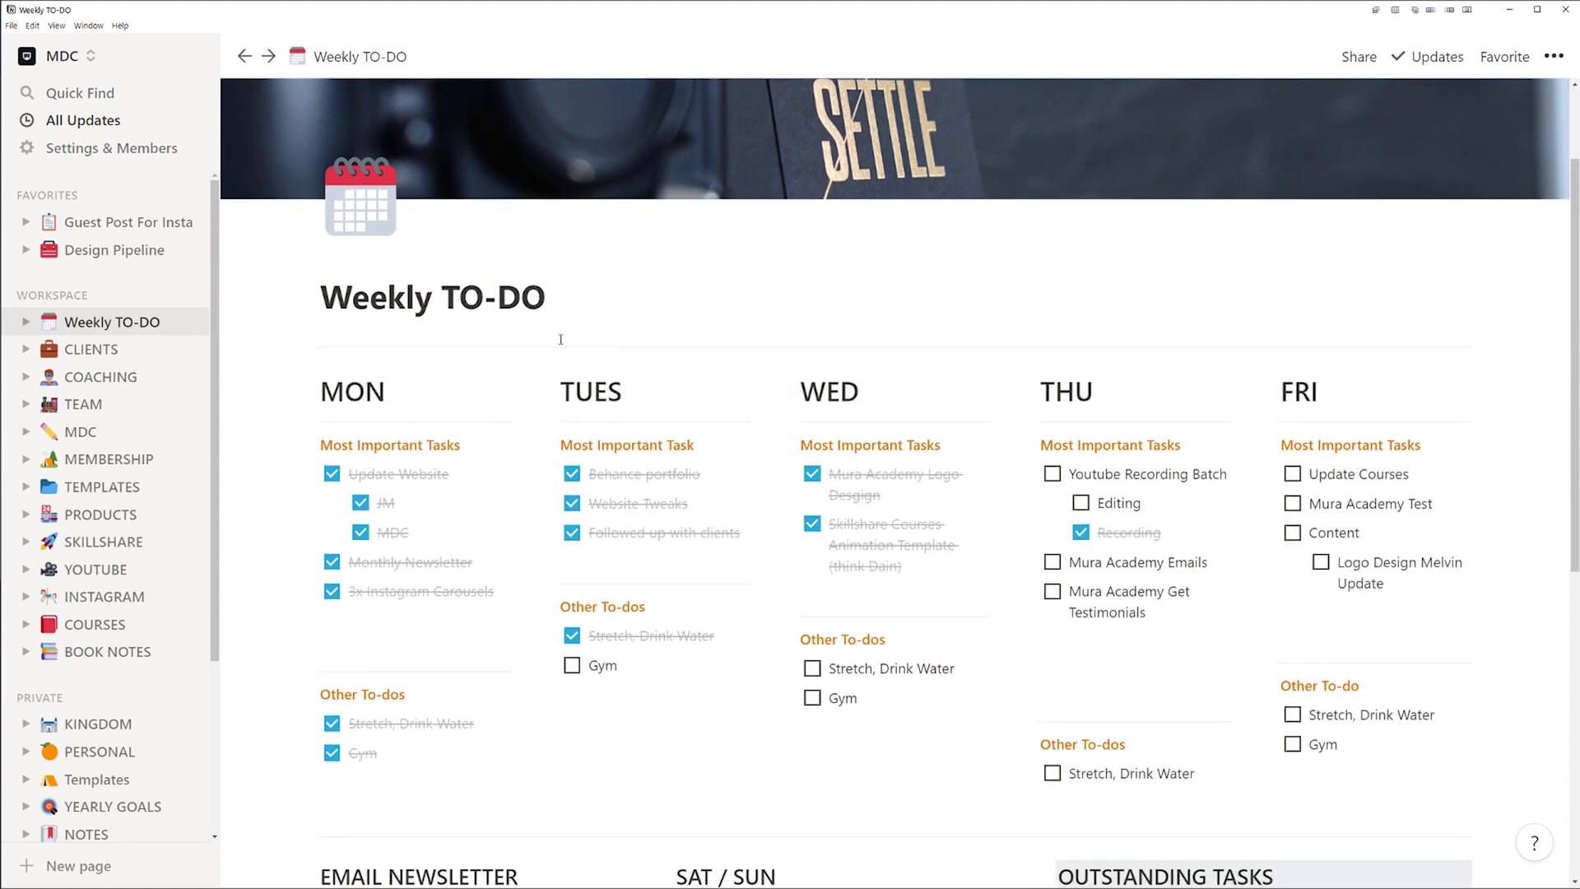
pyautogui.moveTo(928, 503); pyautogui.dragTo(822, 404)
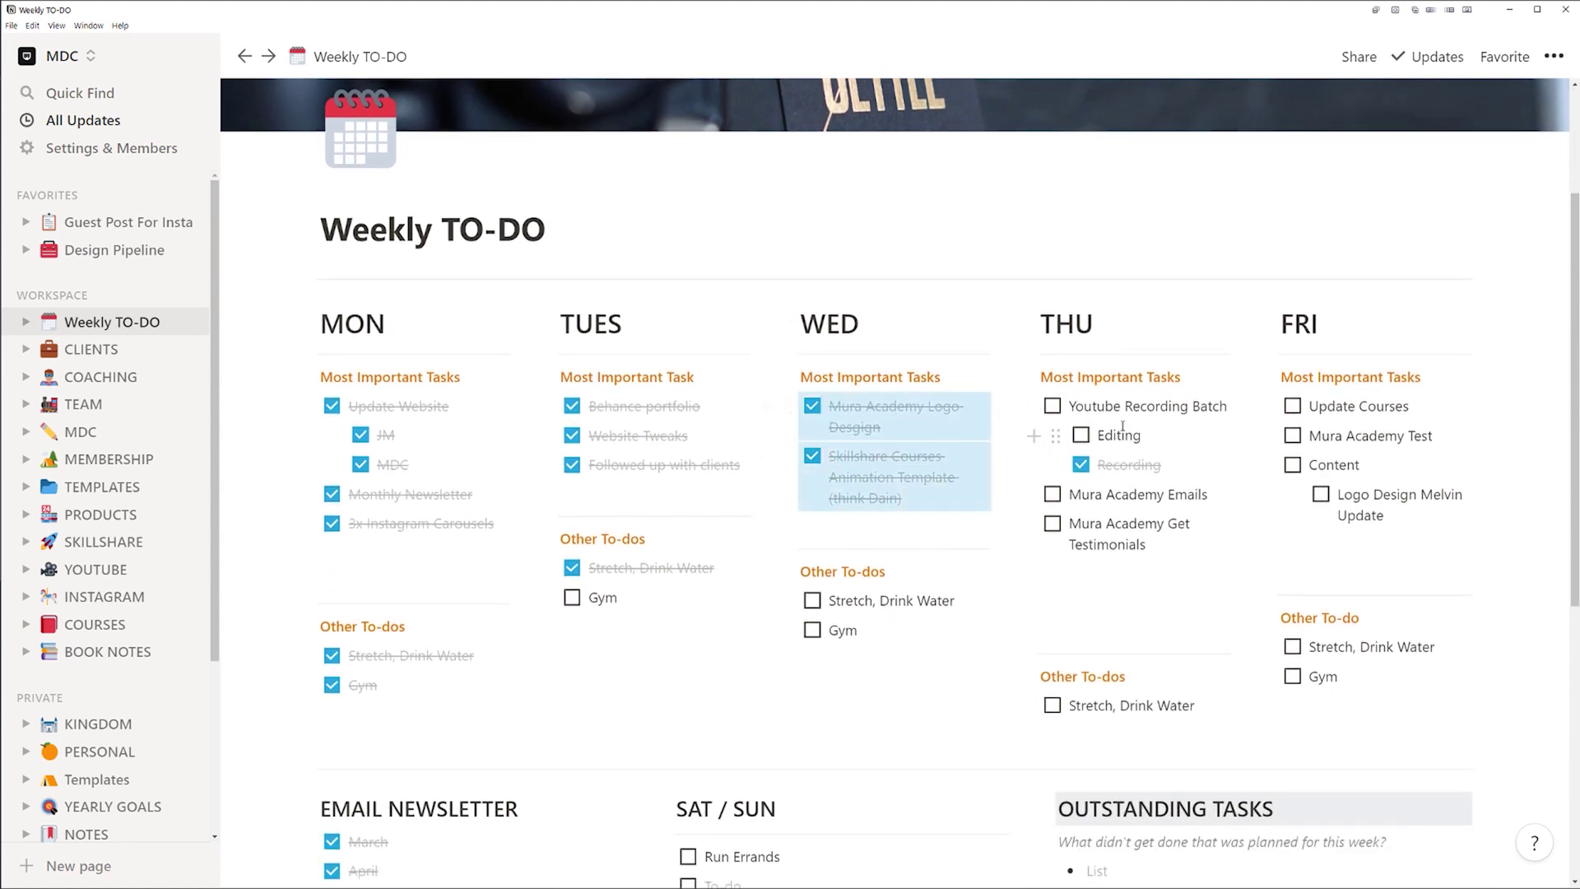
pyautogui.click(717, 486)
pyautogui.moveTo(701, 490); pyautogui.dragTo(526, 465)
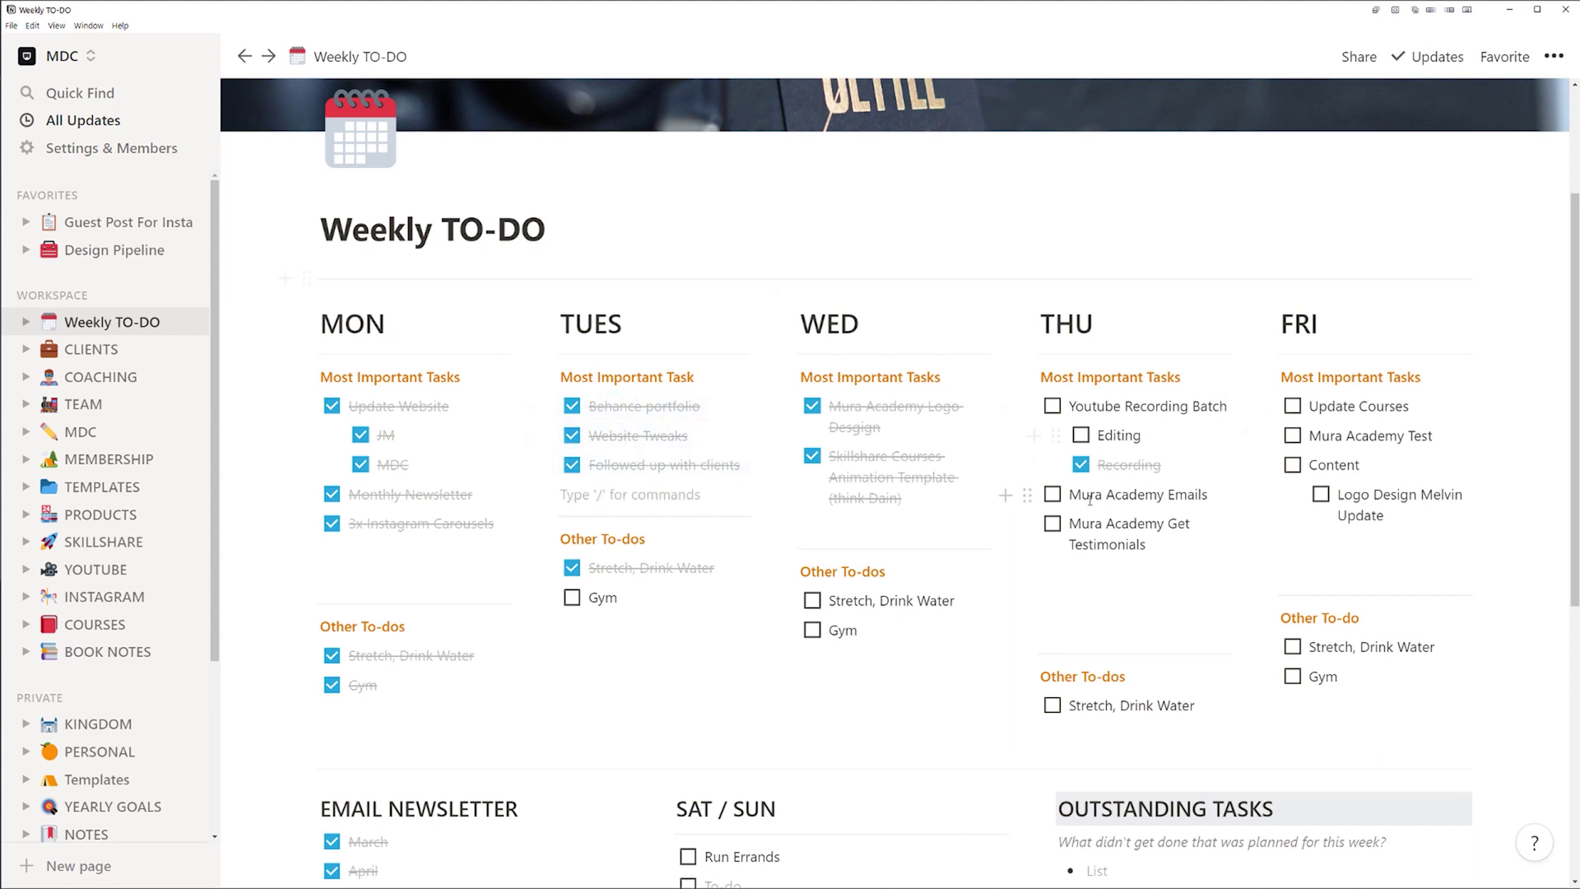
# Step: Scroll through the weekly page, selecting and clearing the Stretch, Drink Water text
pyautogui.scroll(-2, 1089, 498)
pyautogui.moveTo(1197, 570); pyautogui.dragTo(1070, 561)
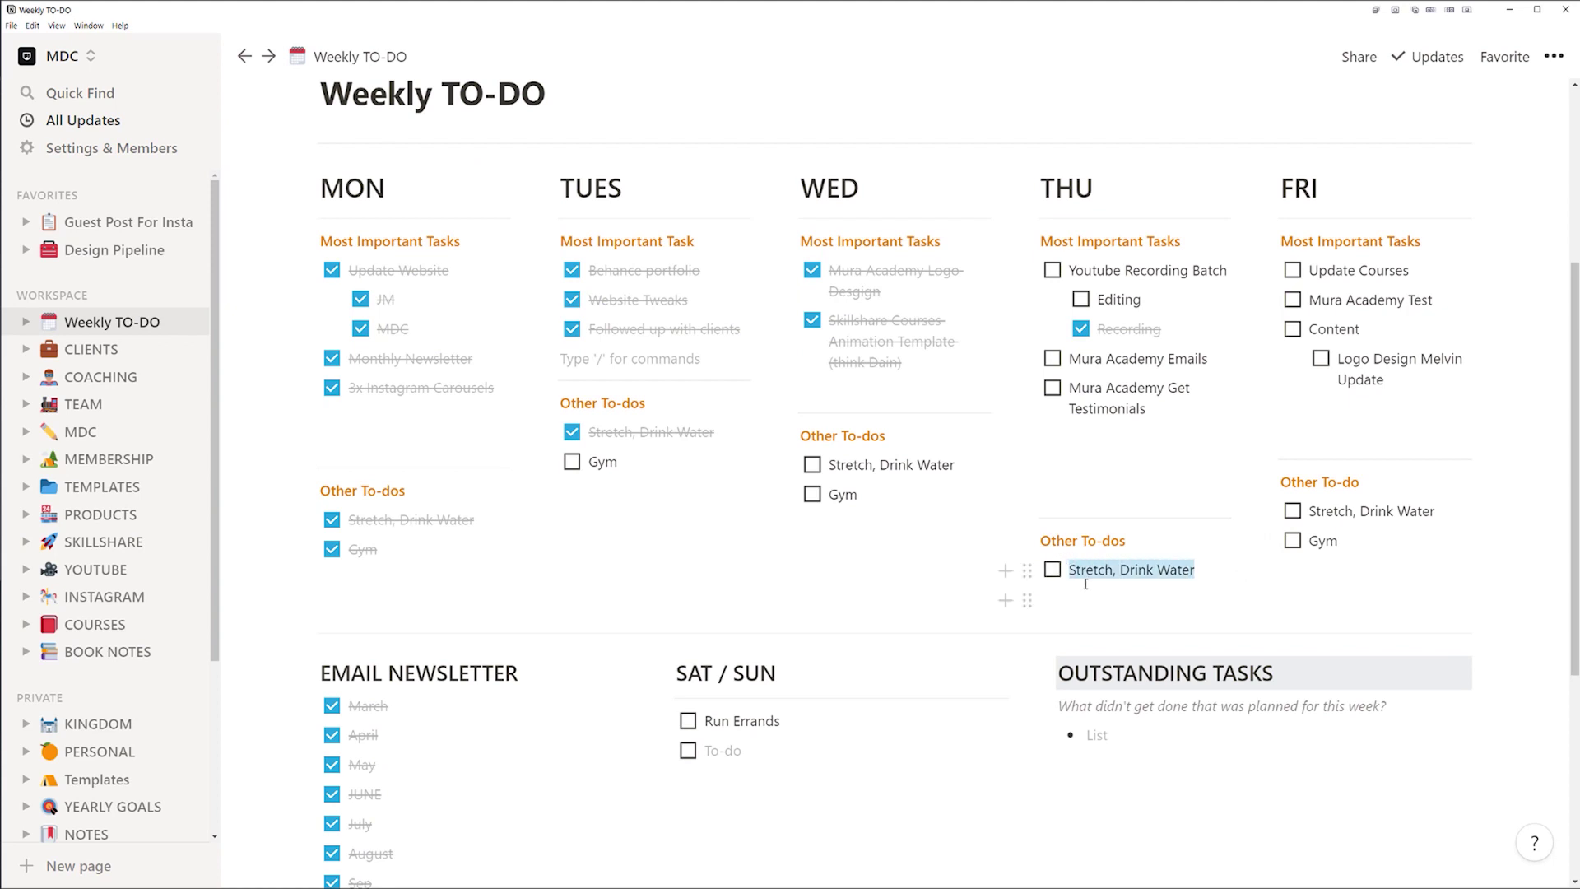
pyautogui.scroll(-4, 1085, 584)
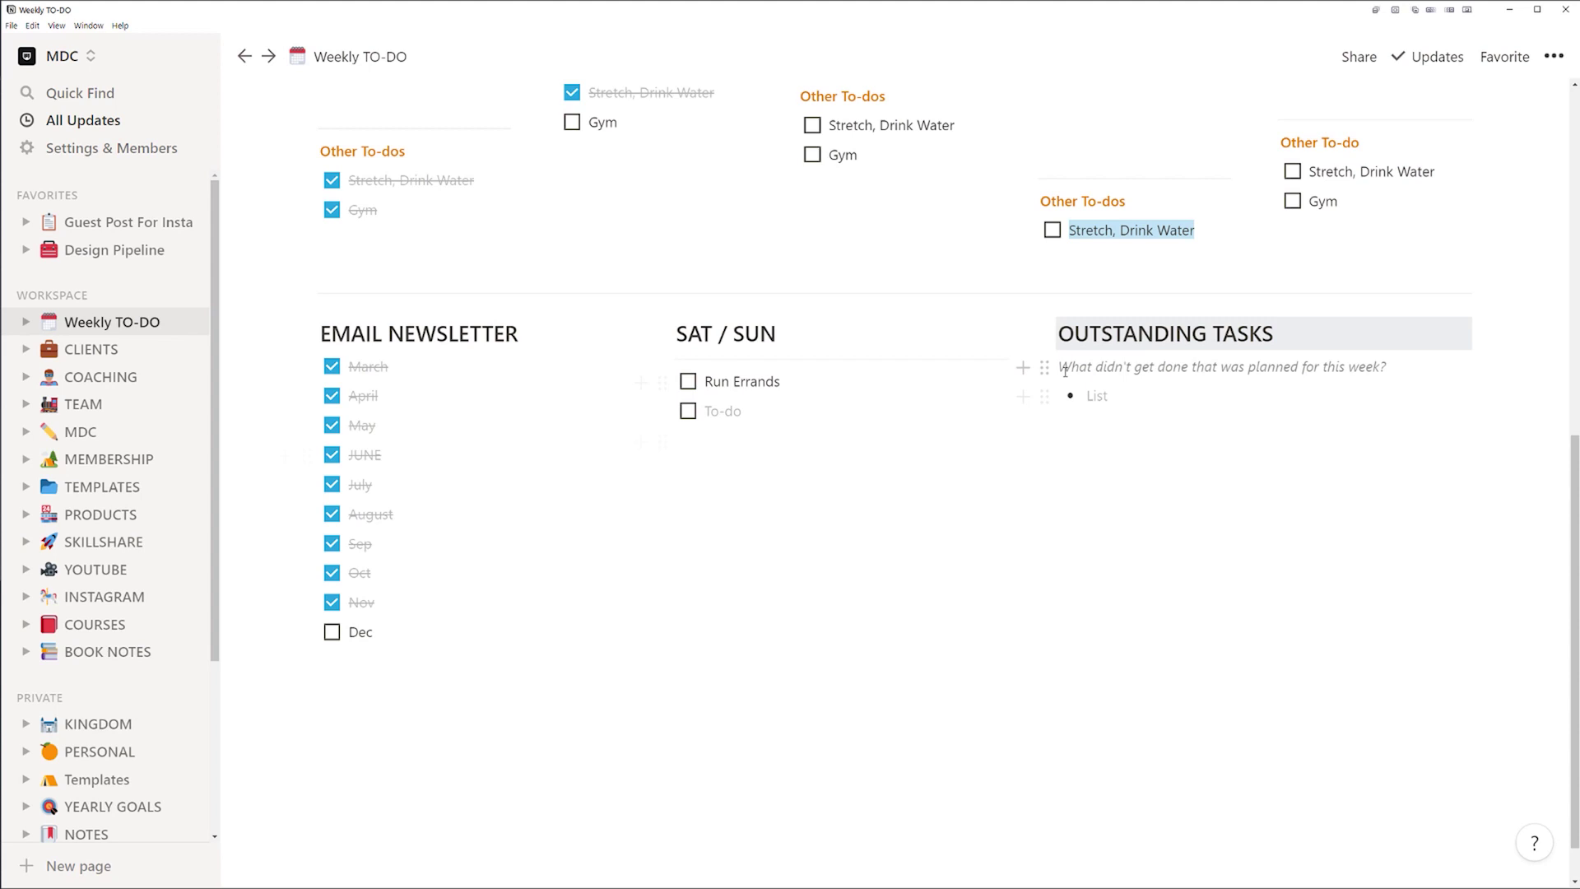
pyautogui.scroll(3, 1065, 371)
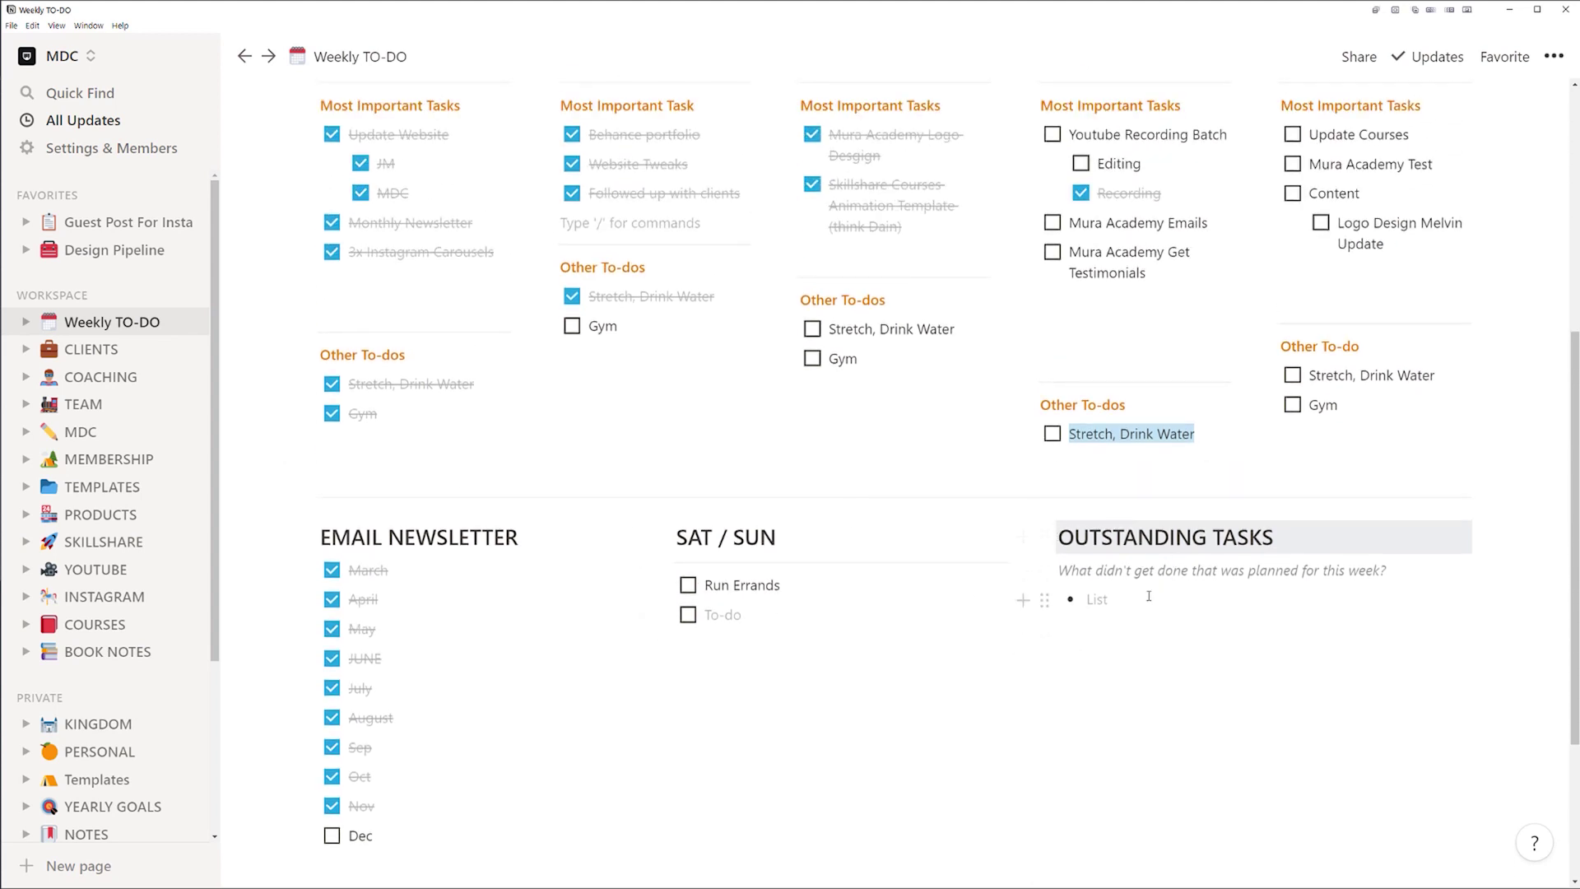
pyautogui.scroll(5, 1169, 642)
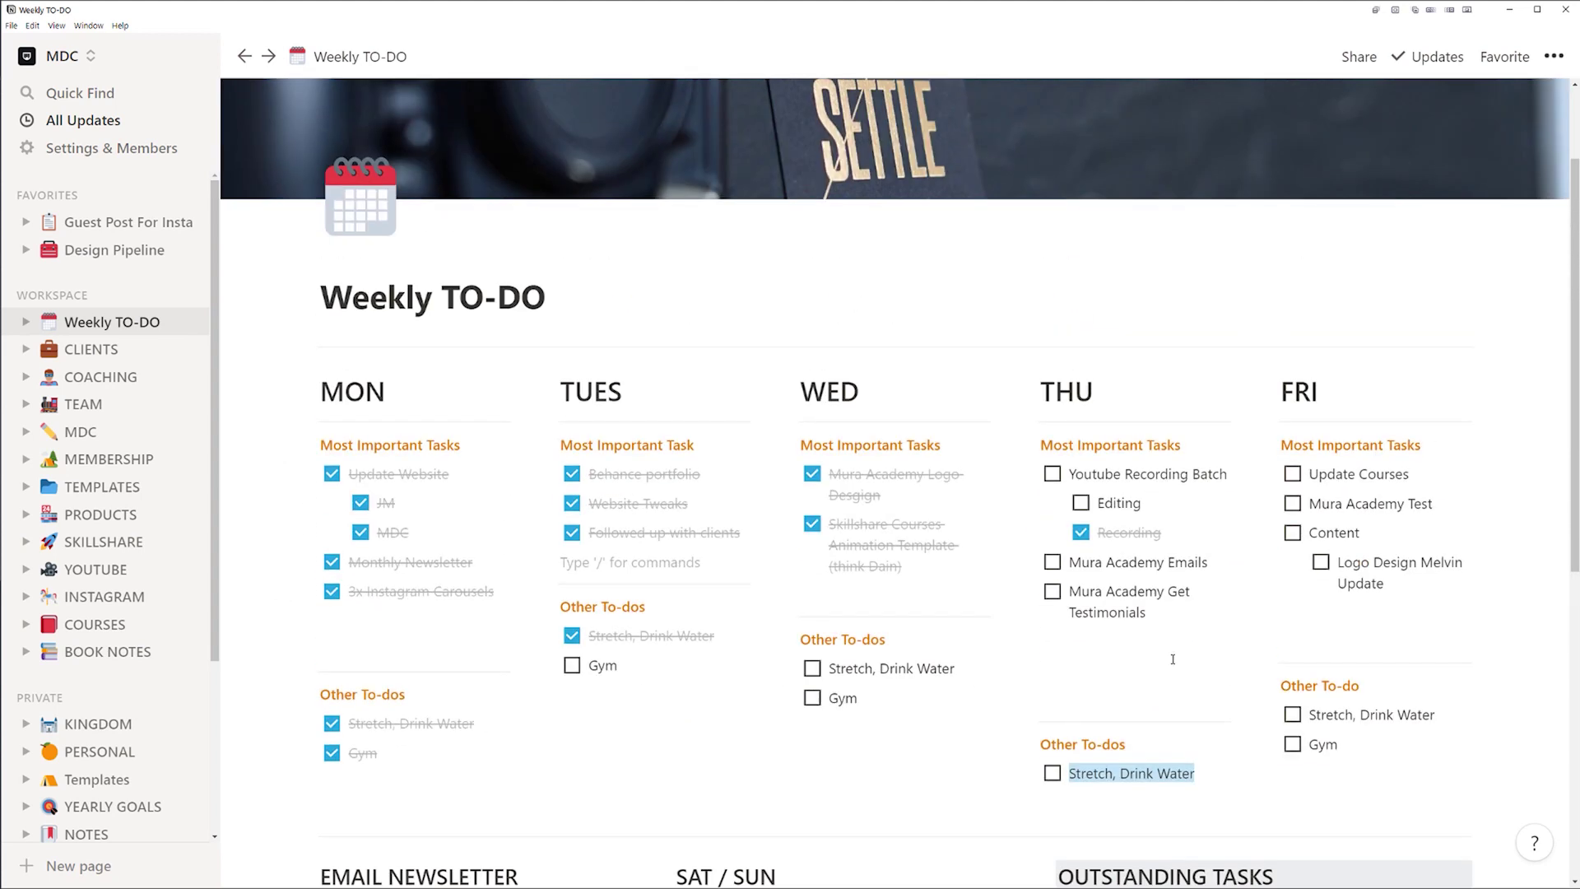
pyautogui.click(609, 562)
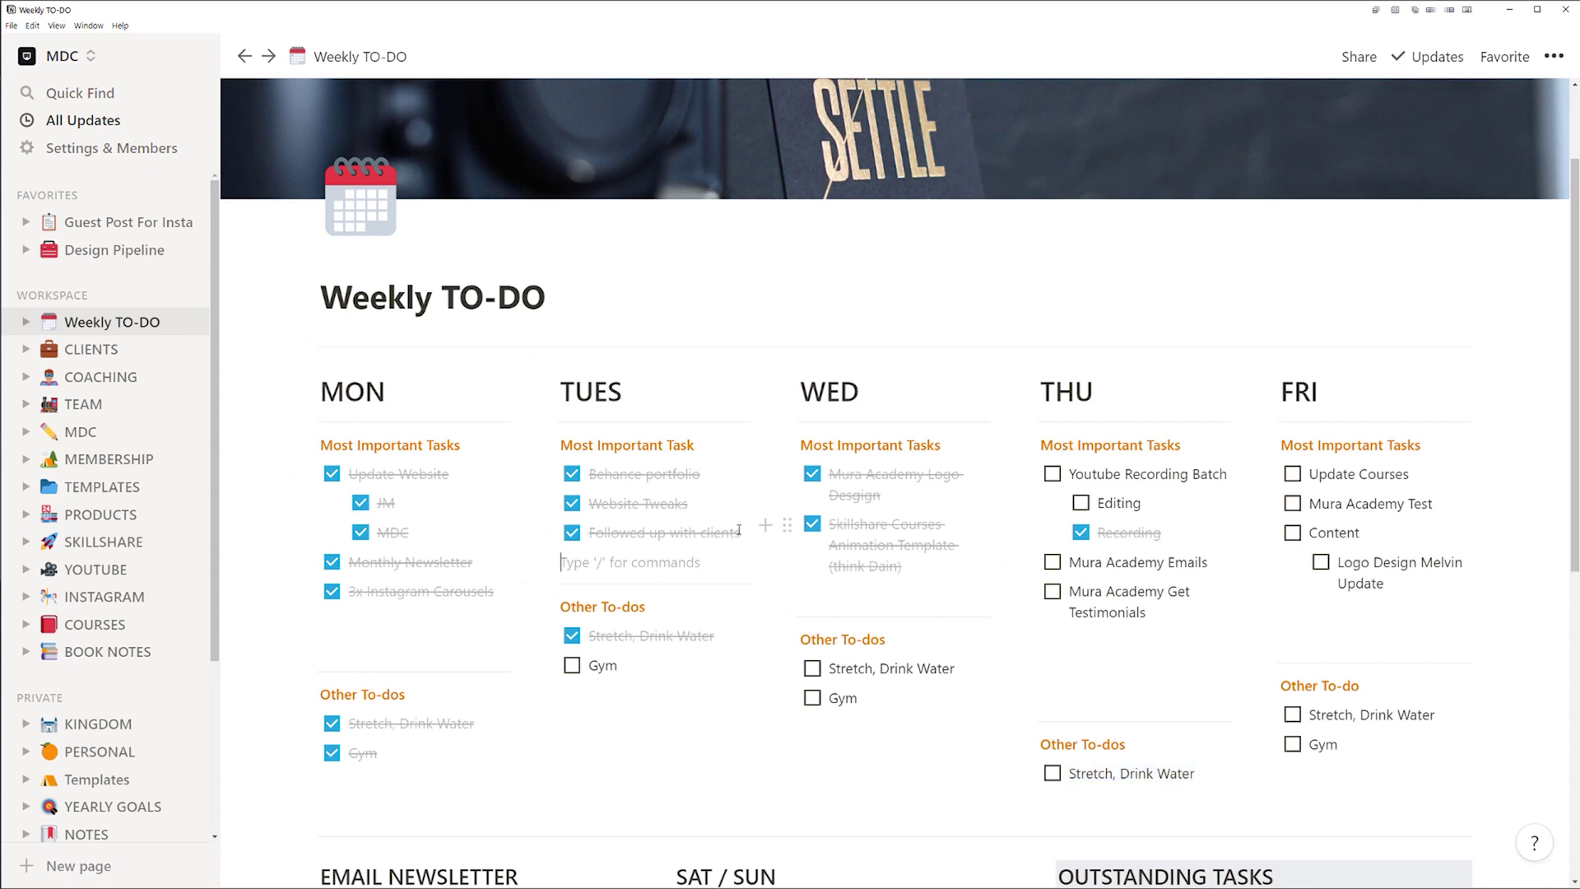
# Step: Uncheck and recheck 'Followed up with clients', then open the Design Pipeline board
pyautogui.moveTo(738, 529); pyautogui.dragTo(586, 534)
pyautogui.click(575, 535)
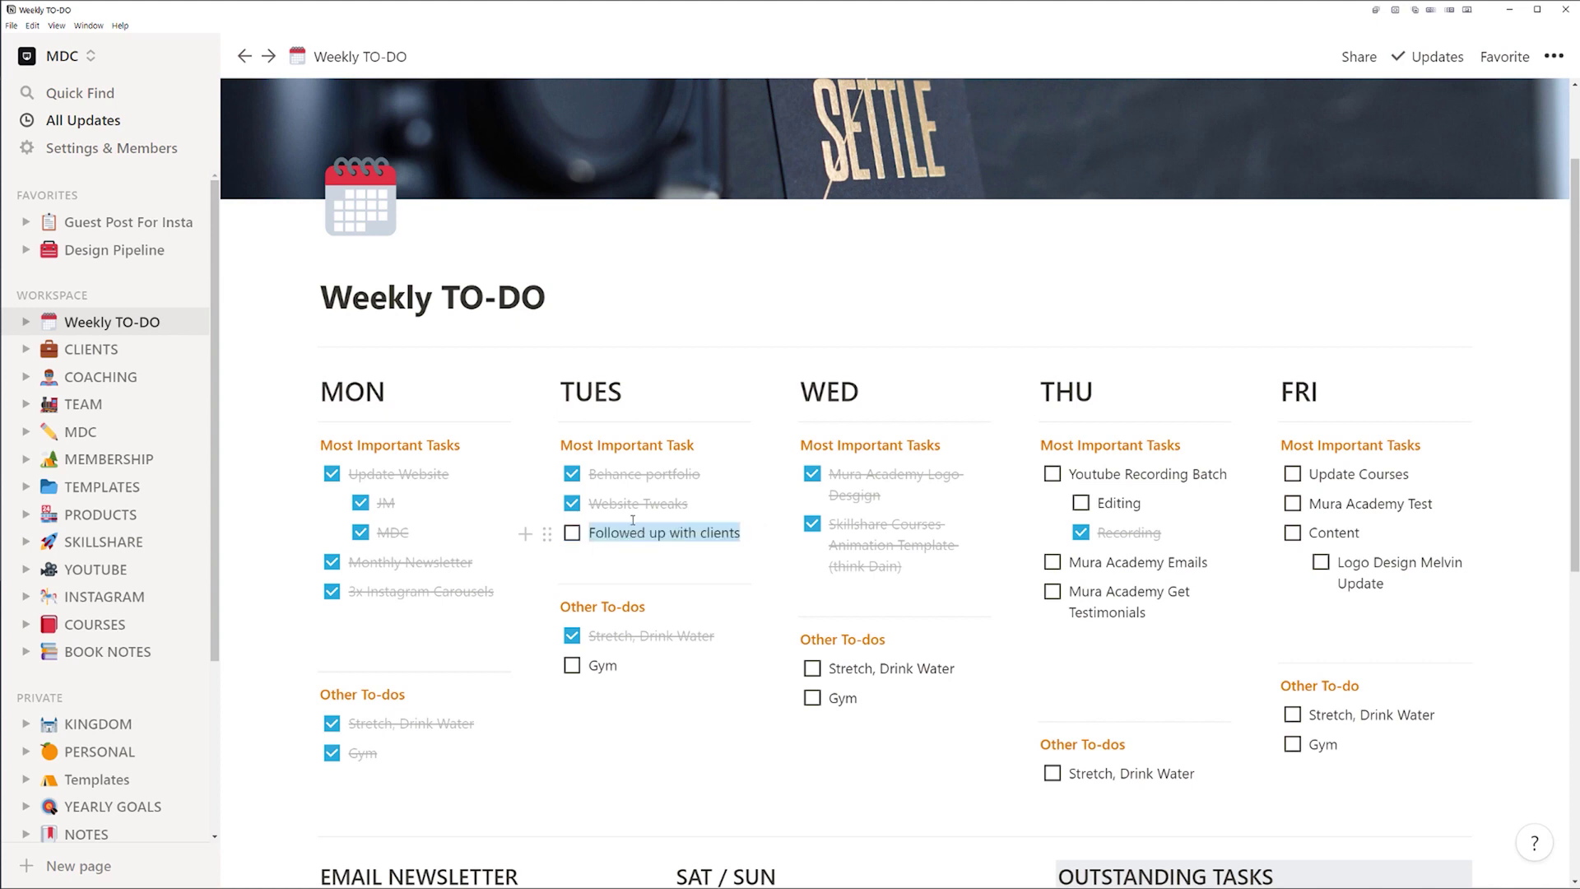
pyautogui.click(574, 535)
pyautogui.scroll(2, 573, 534)
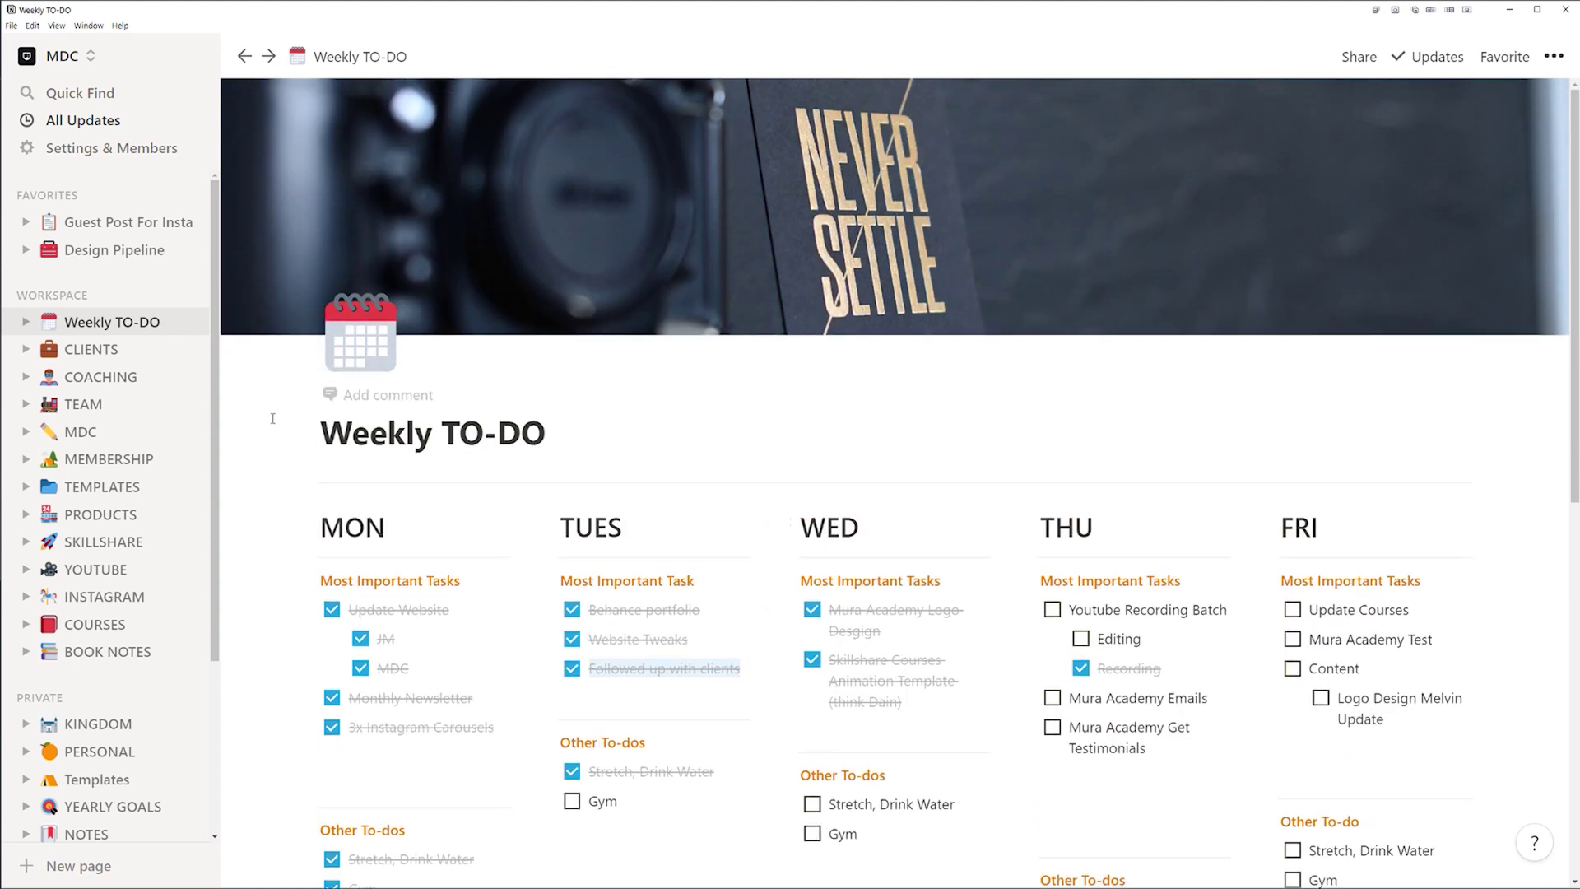
pyautogui.click(125, 252)
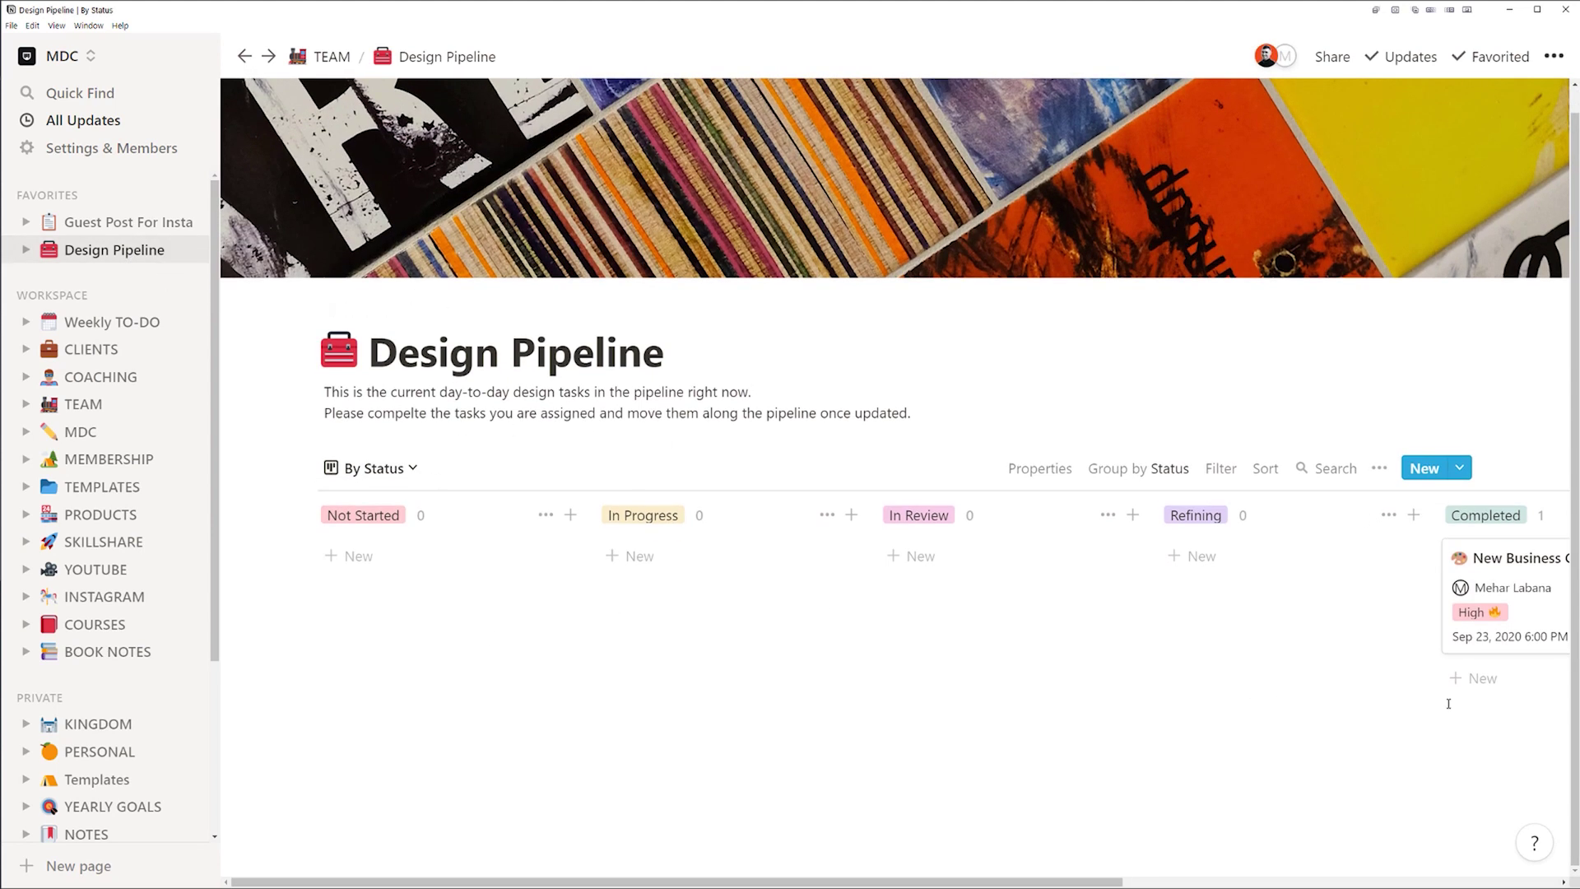
# Step: Drag the New Business Cards card to an earlier column and look through its task page
pyautogui.hscroll(5, 1519, 592)
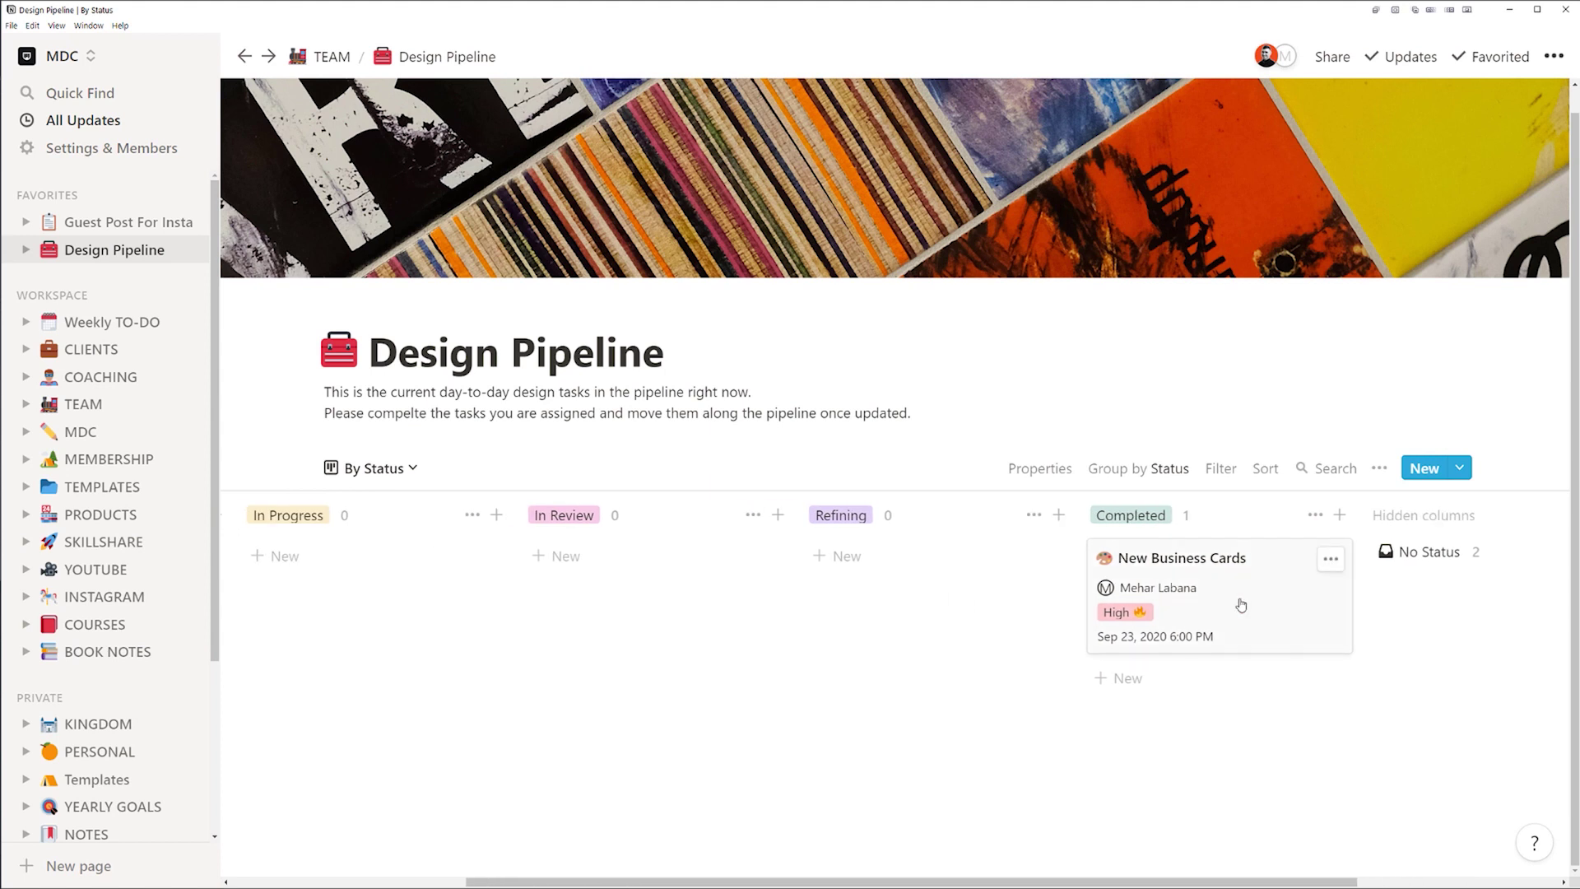
pyautogui.moveTo(1198, 581); pyautogui.dragTo(559, 567)
pyautogui.click(564, 603)
pyautogui.scroll(-2, 539, 370)
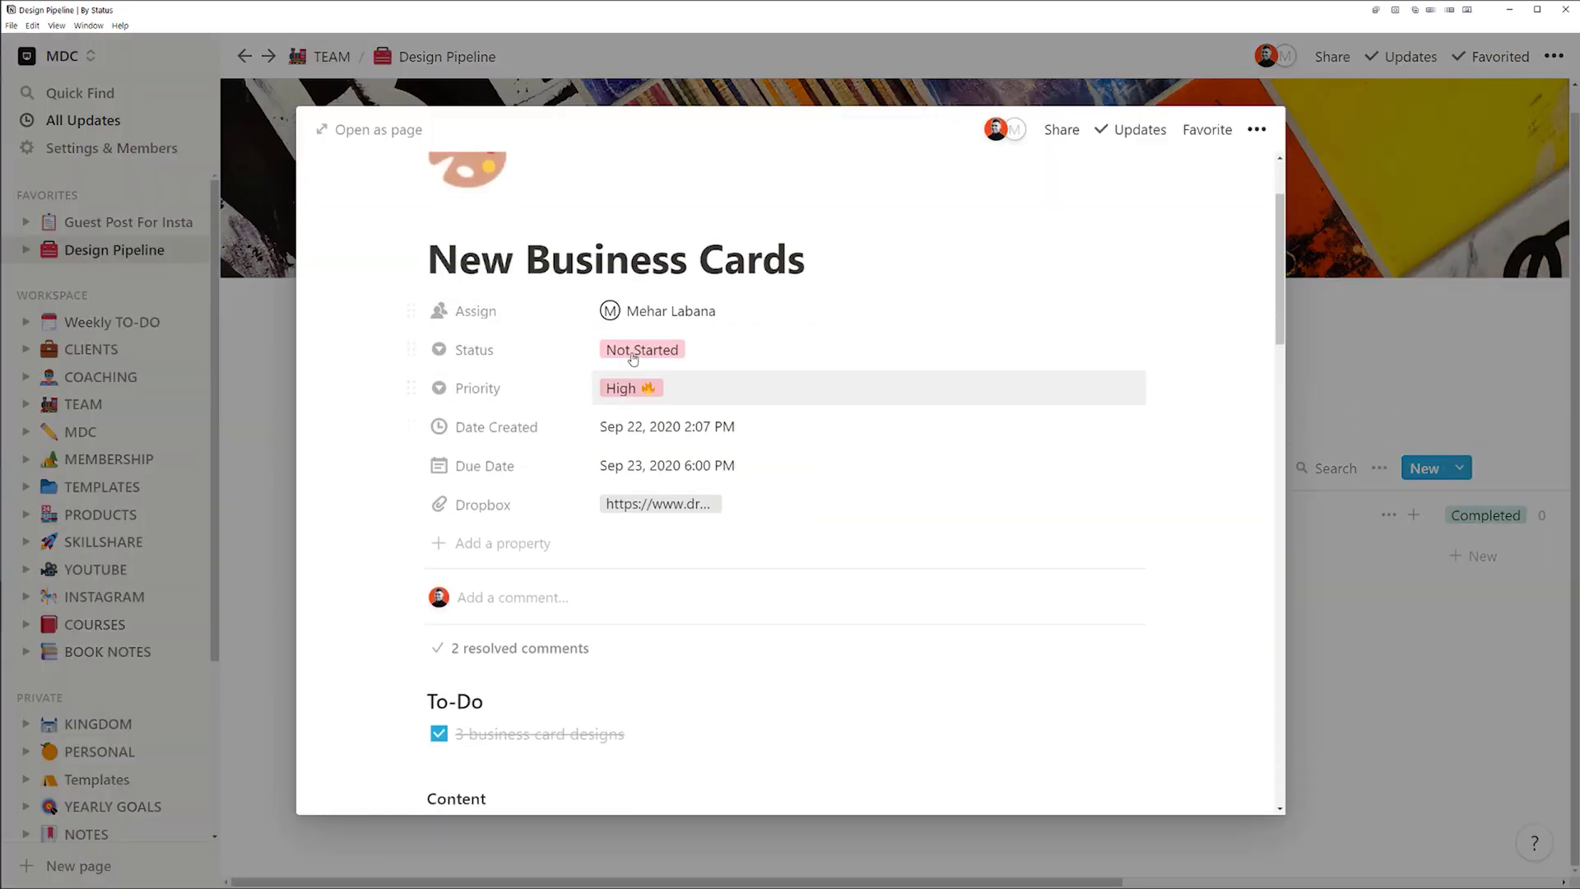
pyautogui.scroll(-6, 680, 420)
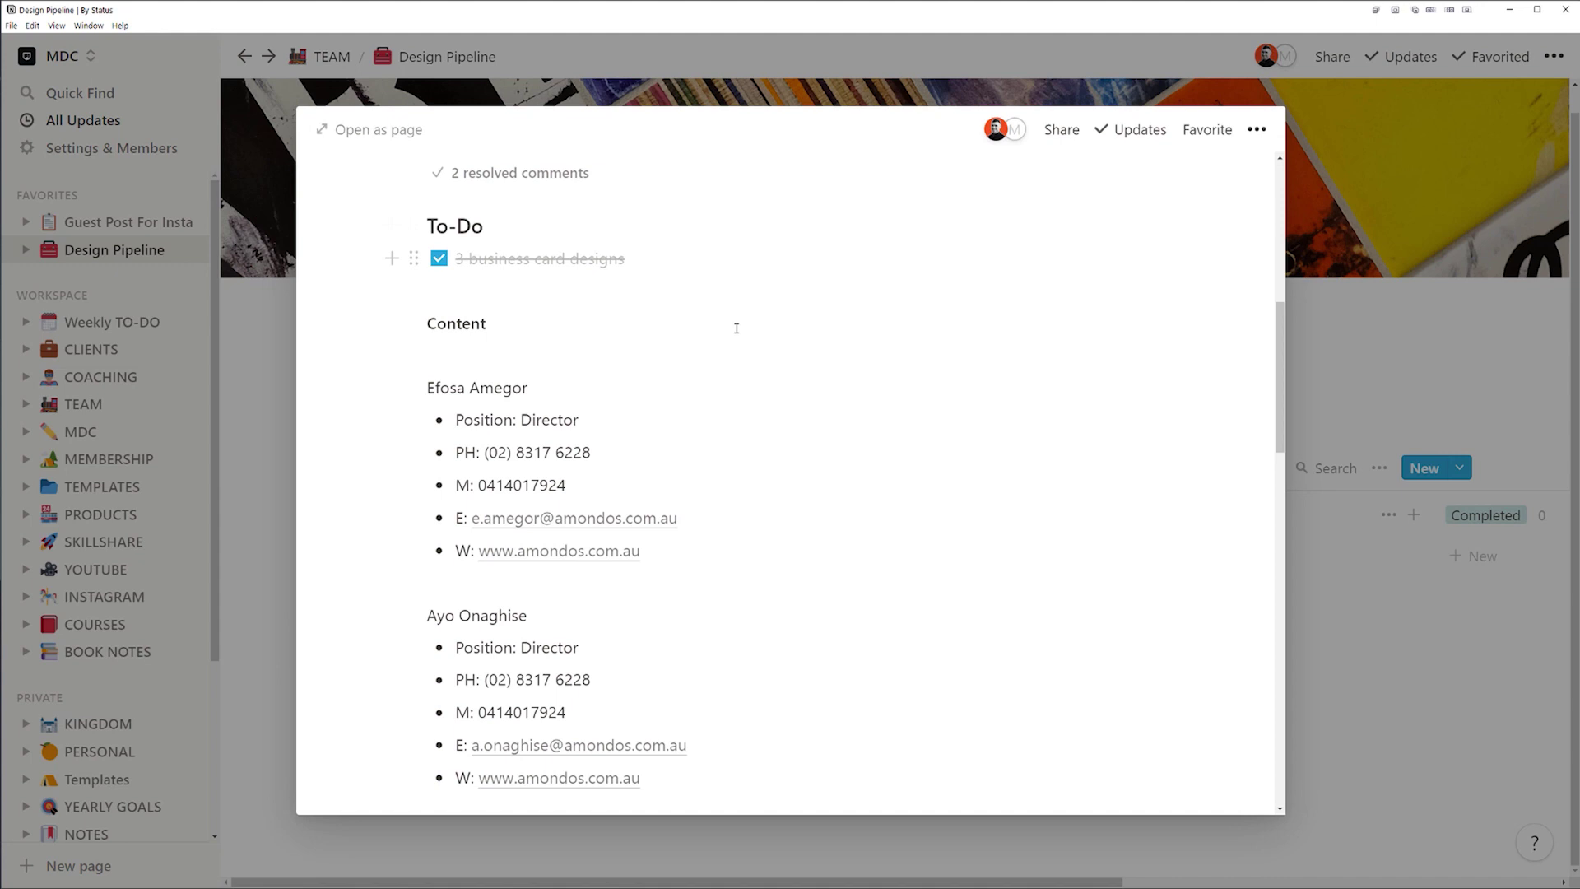
pyautogui.scroll(-10, 674, 370)
pyautogui.scroll(15, 617, 444)
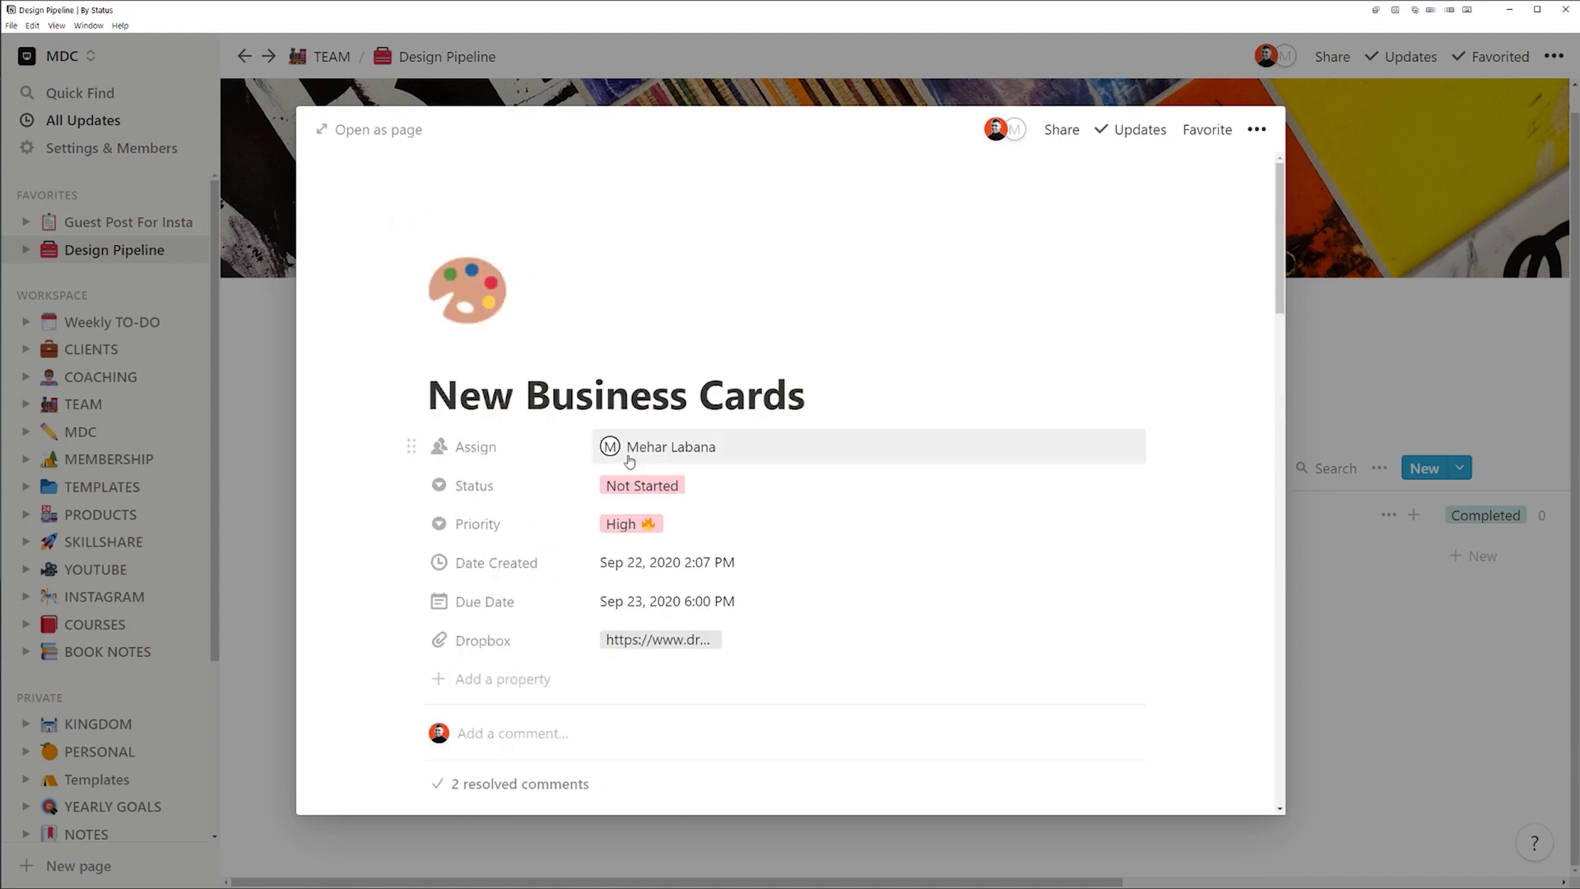
pyautogui.press('Escape')
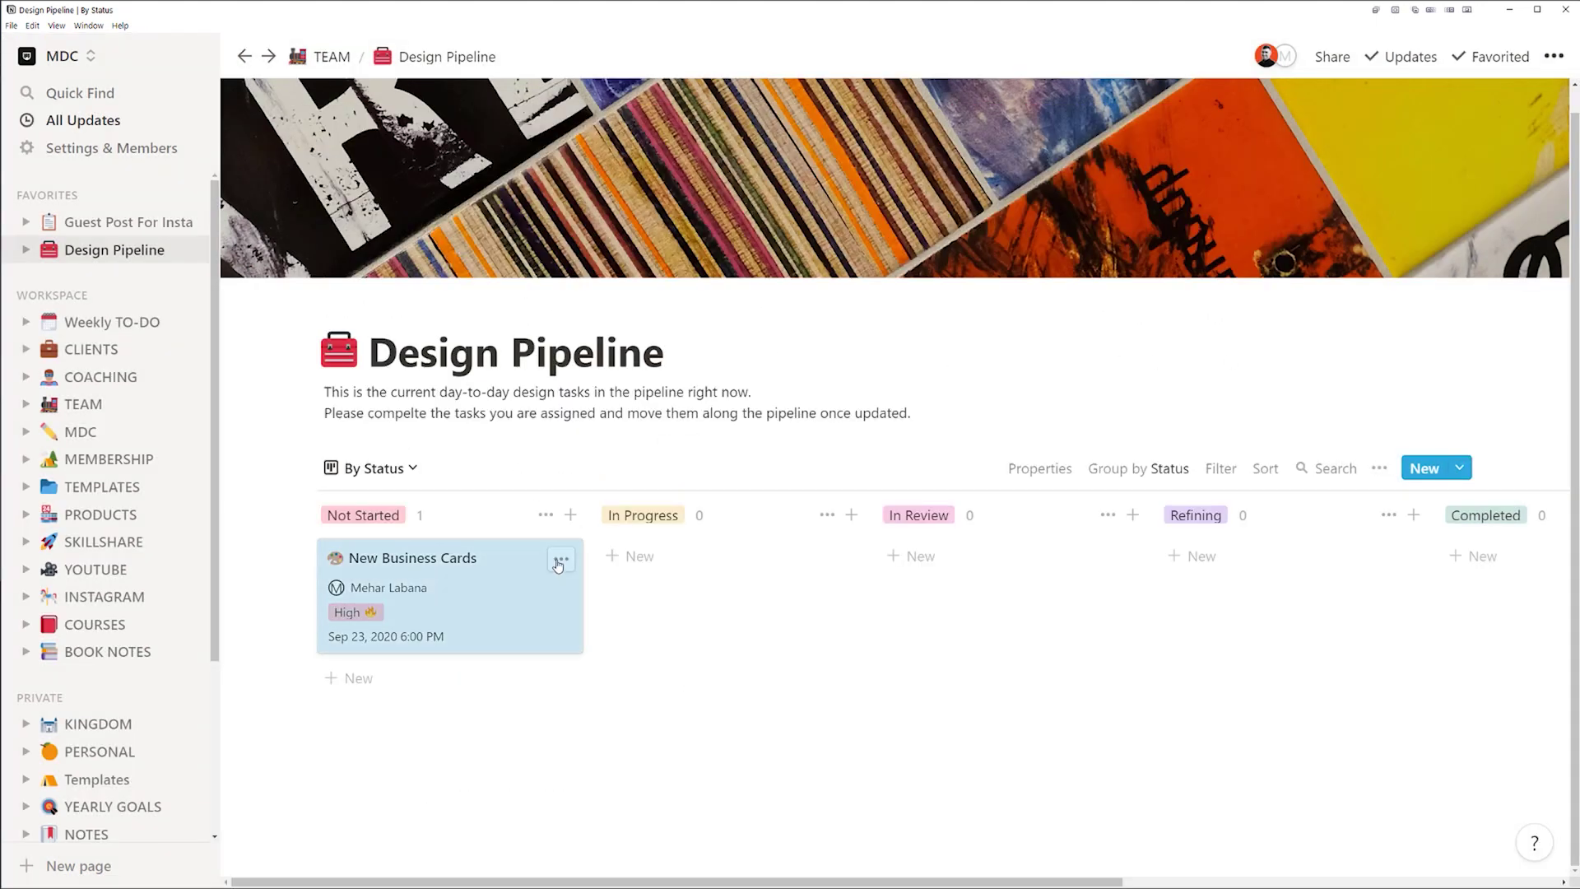
# Step: Move the New Business Cards card forward through Refining into Completed
pyautogui.moveTo(558, 565); pyautogui.dragTo(839, 559)
pyautogui.hscroll(3, 712, 546)
pyautogui.moveTo(576, 551); pyautogui.dragTo(1041, 560)
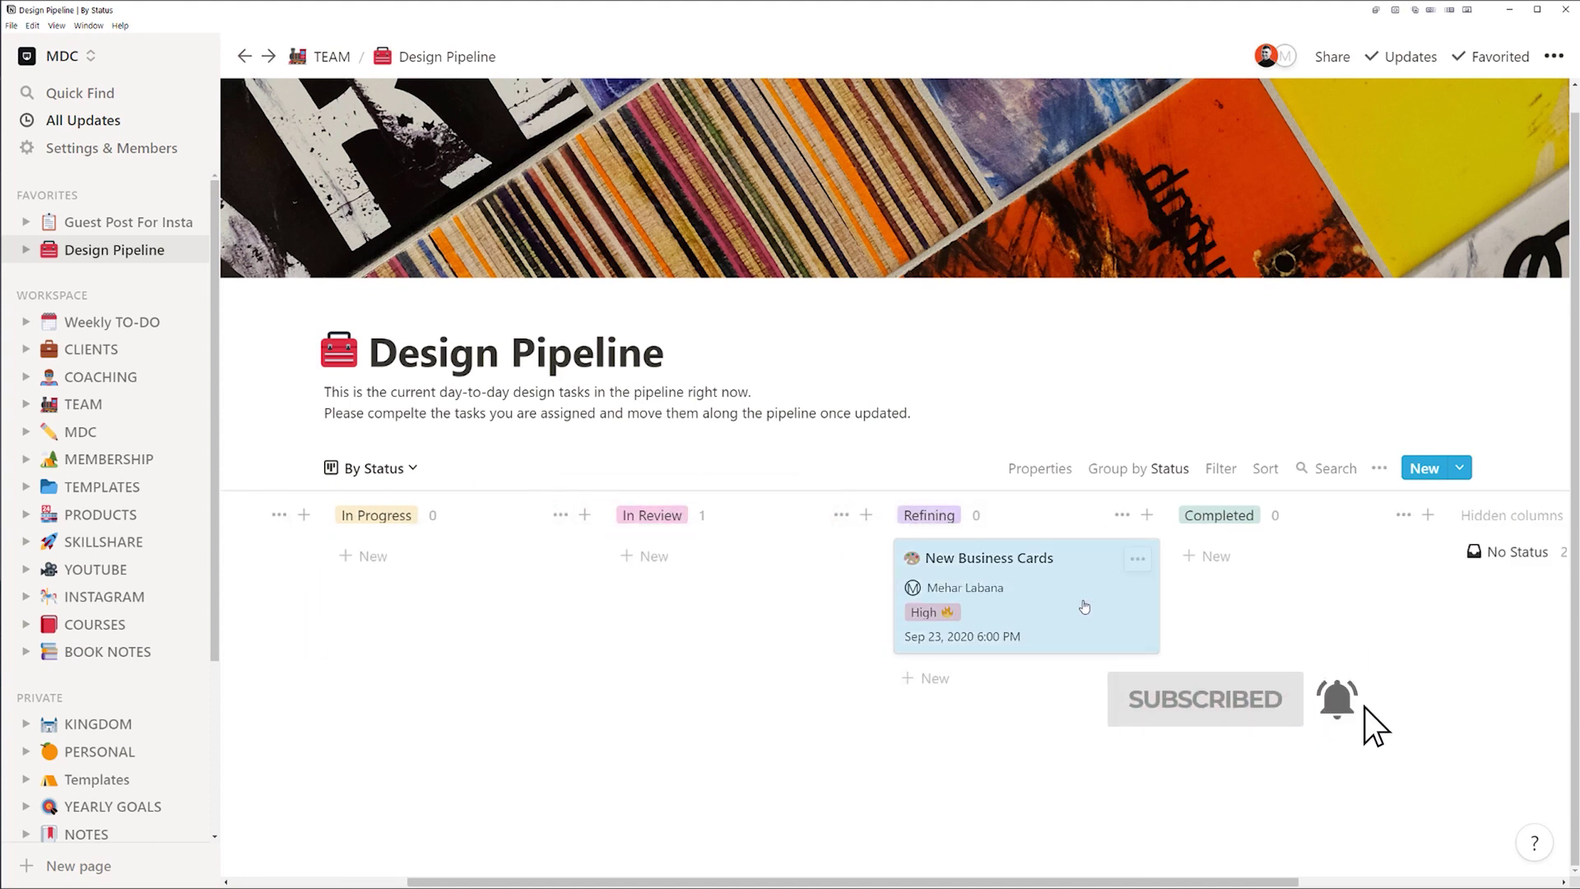
pyautogui.hscroll(3, 805, 560)
pyautogui.moveTo(918, 570); pyautogui.dragTo(1083, 583)
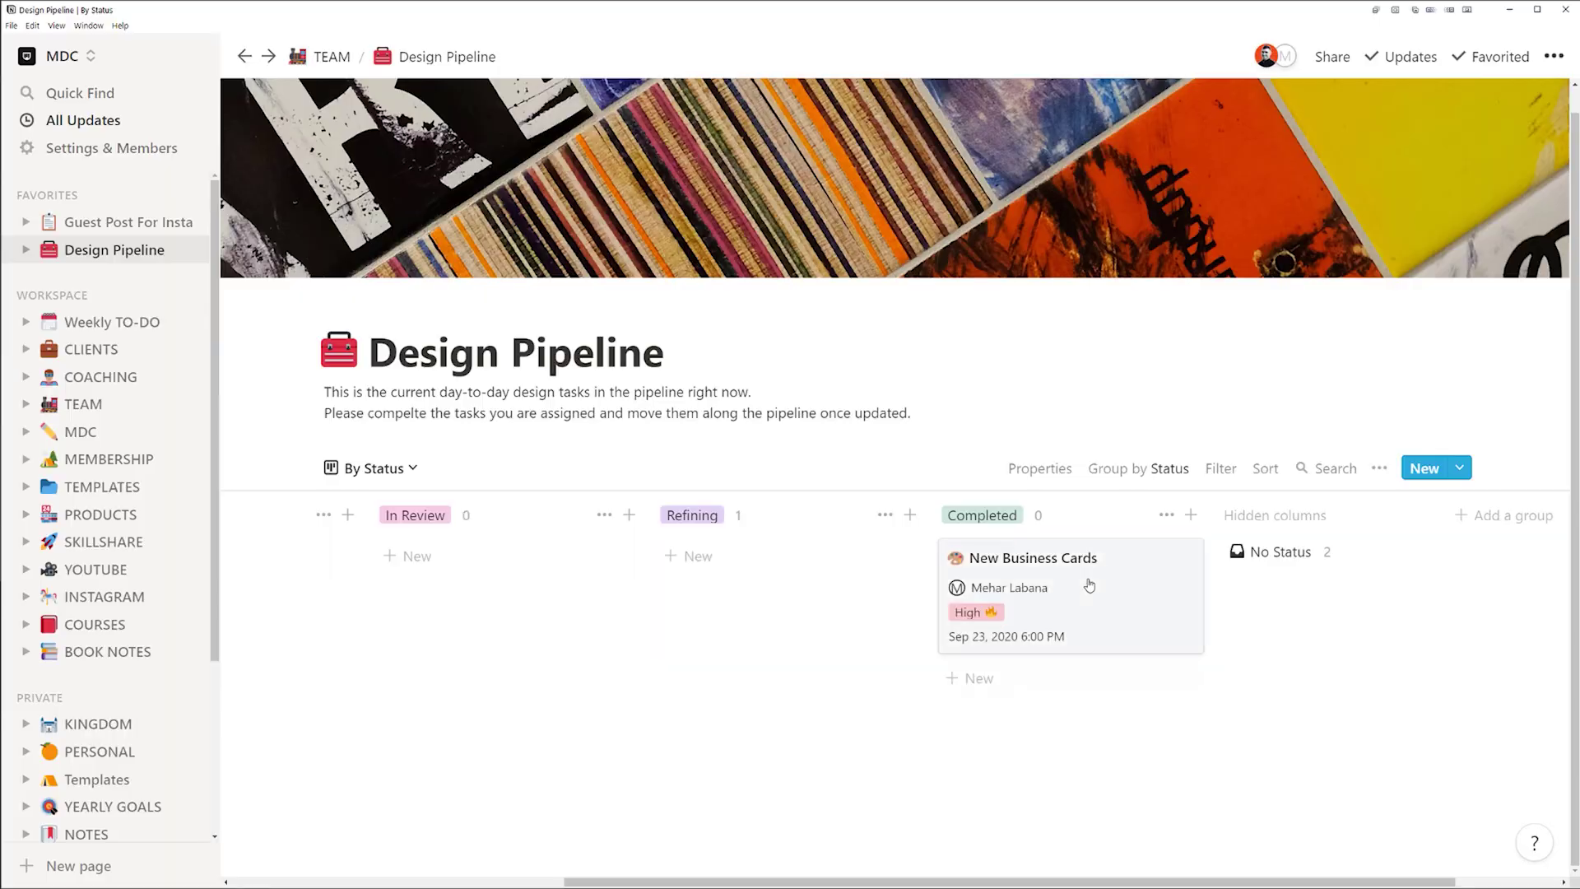